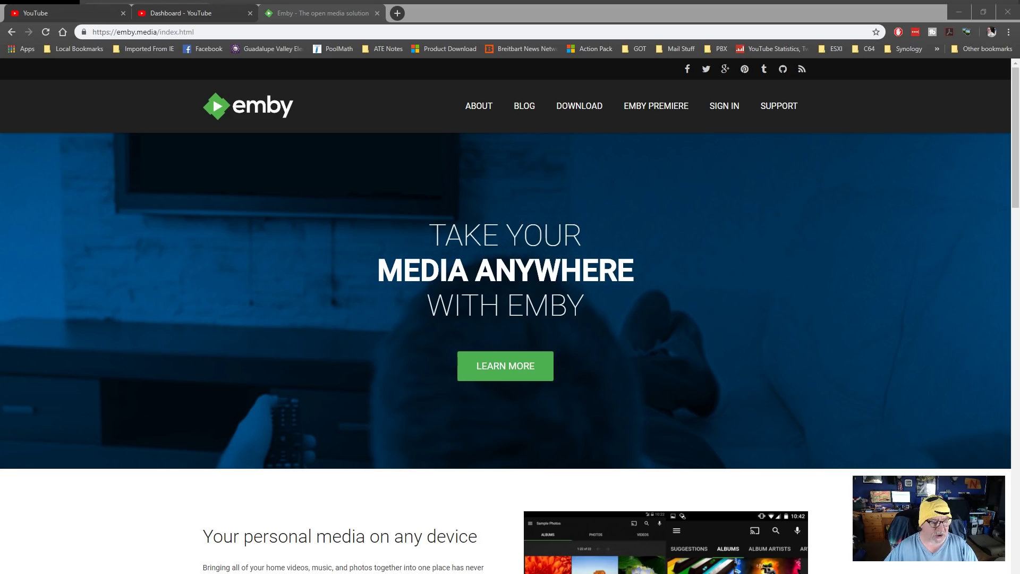
Step: Look through the Emby home page, from the personal media overview to the app, Emby Premiere and community sections
scroll(506, 331, "down", 2)
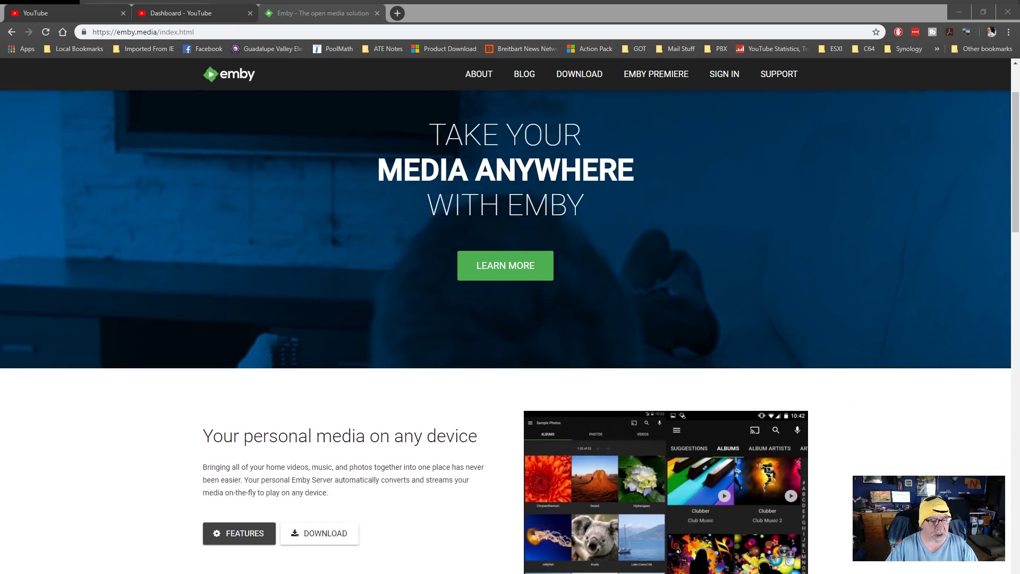
scroll(505, 332, "down", 3)
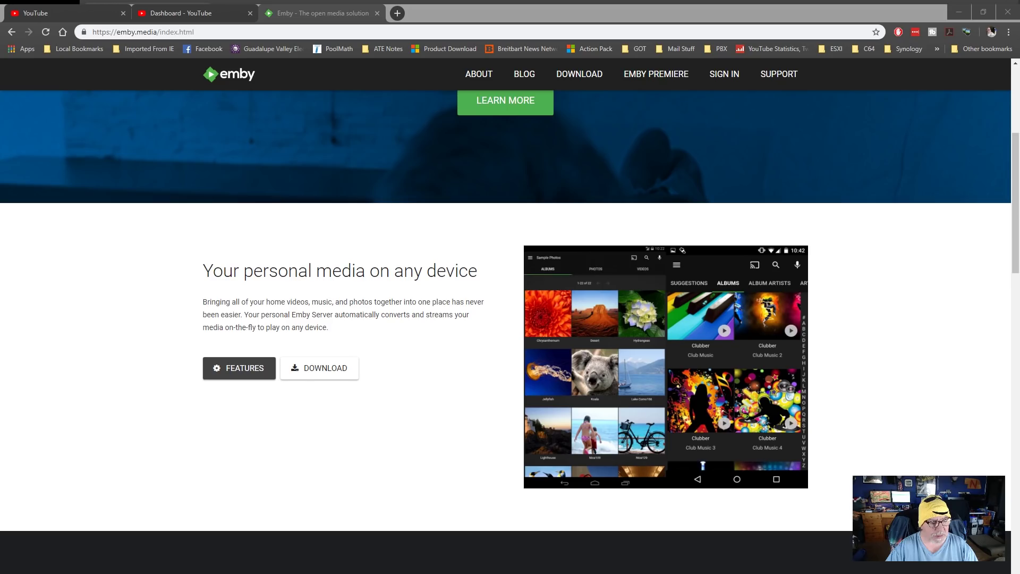
scroll(505, 332, "down", 6)
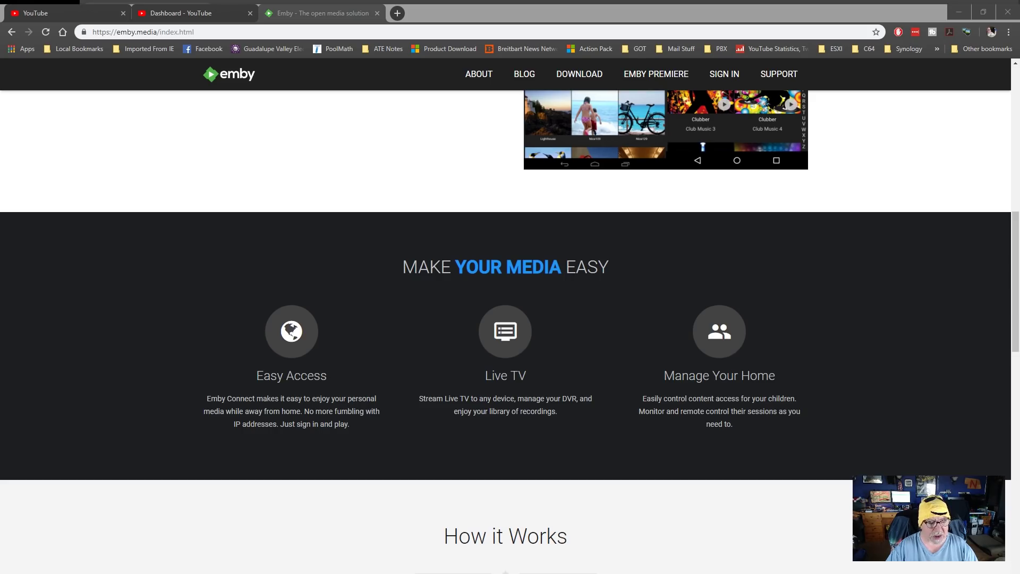
scroll(506, 332, "down", 2)
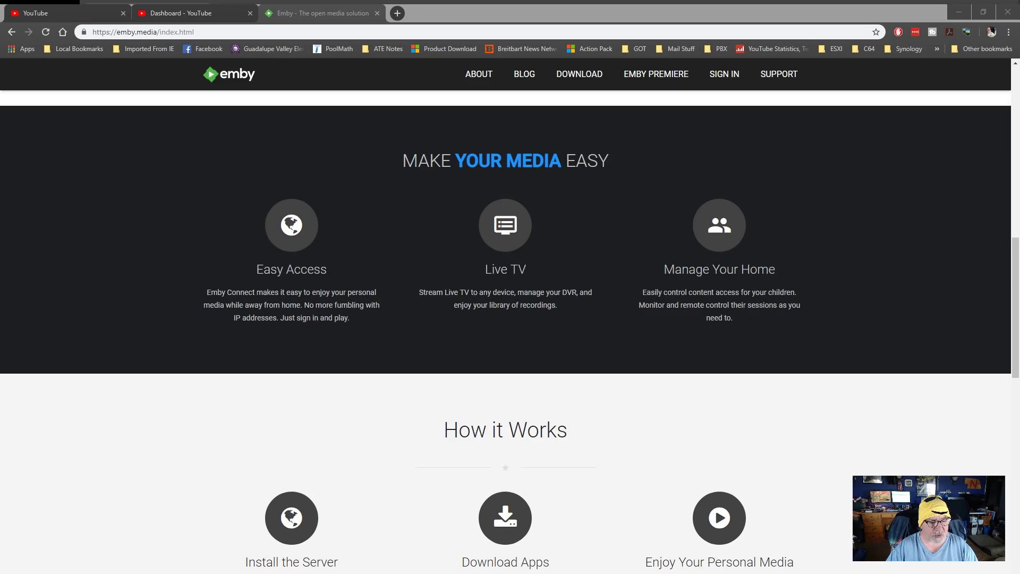
scroll(506, 332, "down", 7)
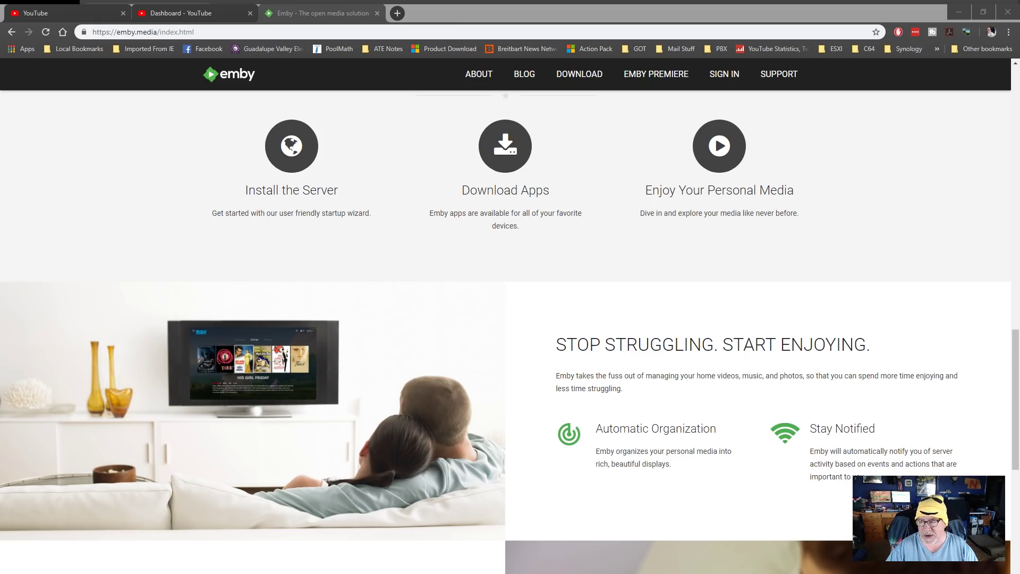
scroll(506, 332, "down", 3)
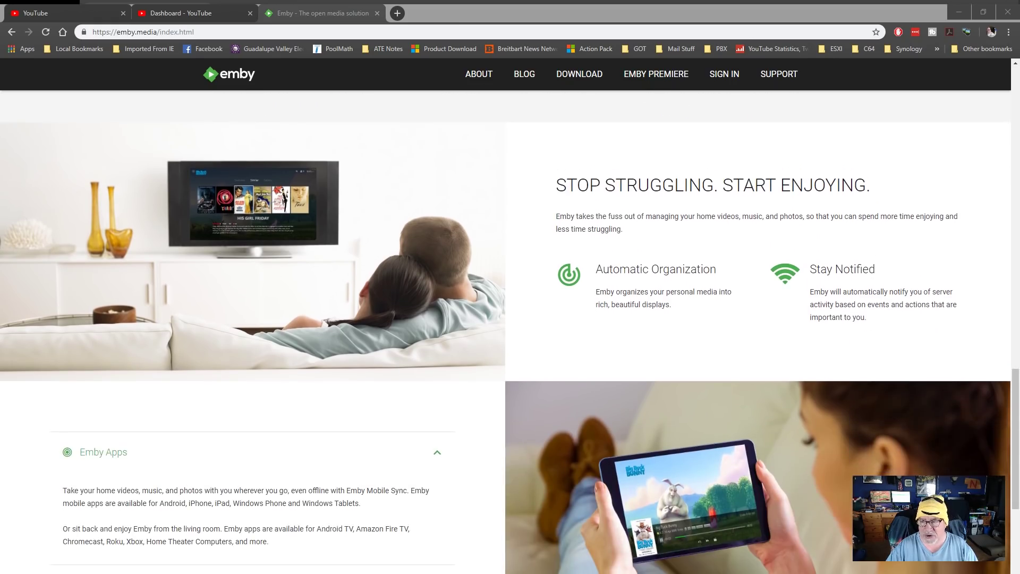
scroll(505, 332, "down", 3)
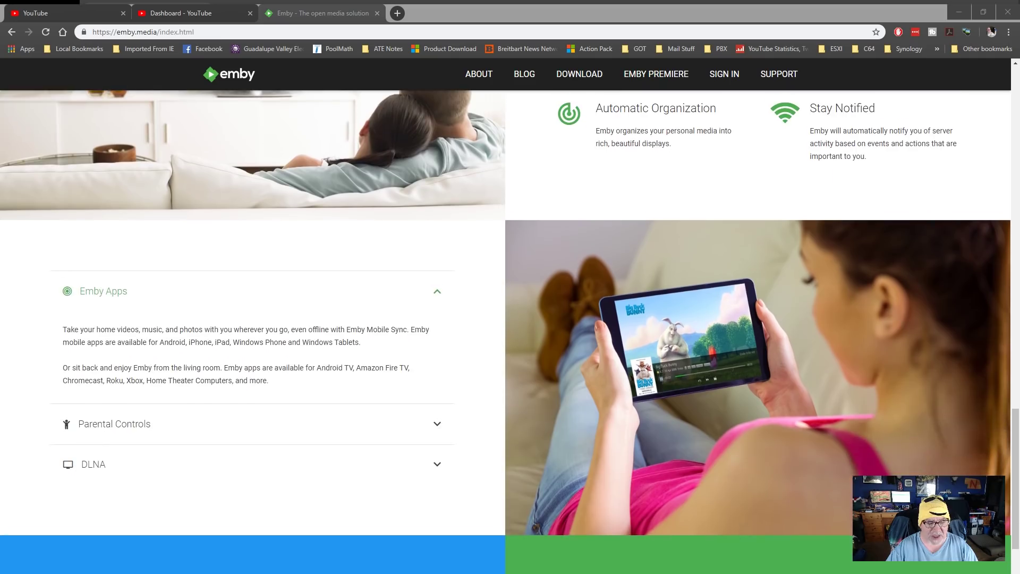
scroll(506, 331, "down", 3)
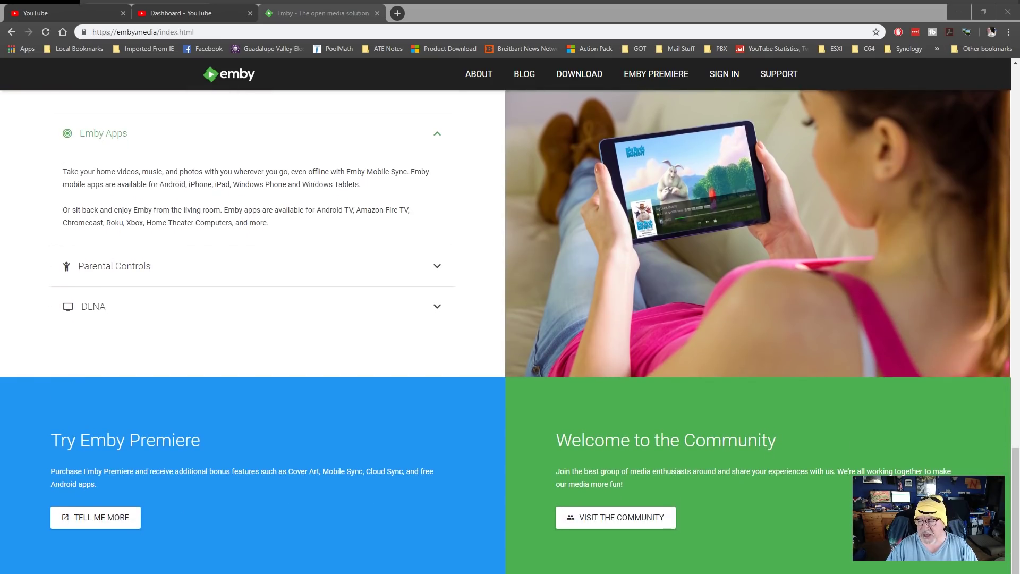
scroll(506, 331, "up", 10)
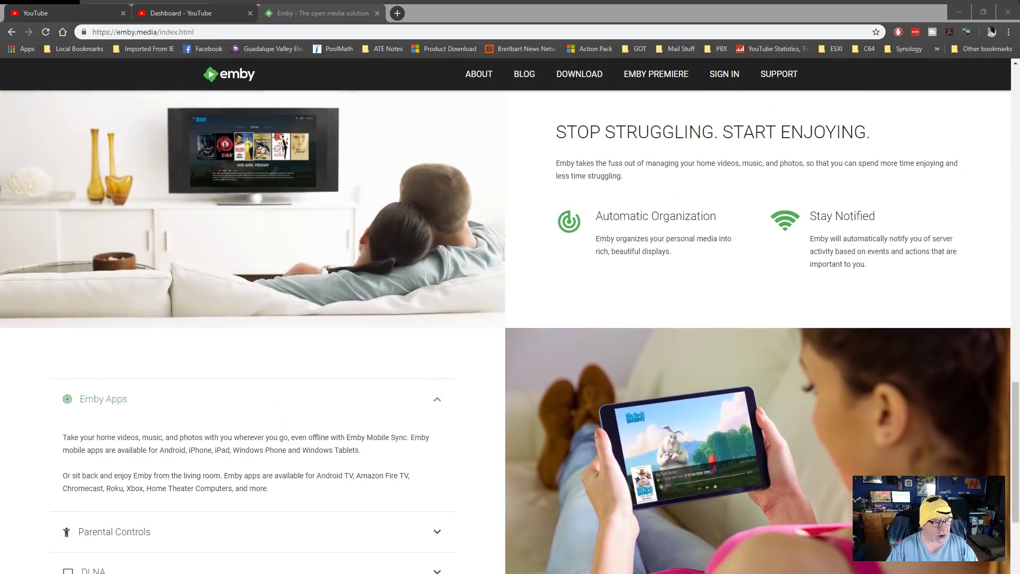
scroll(506, 331, "up", 12)
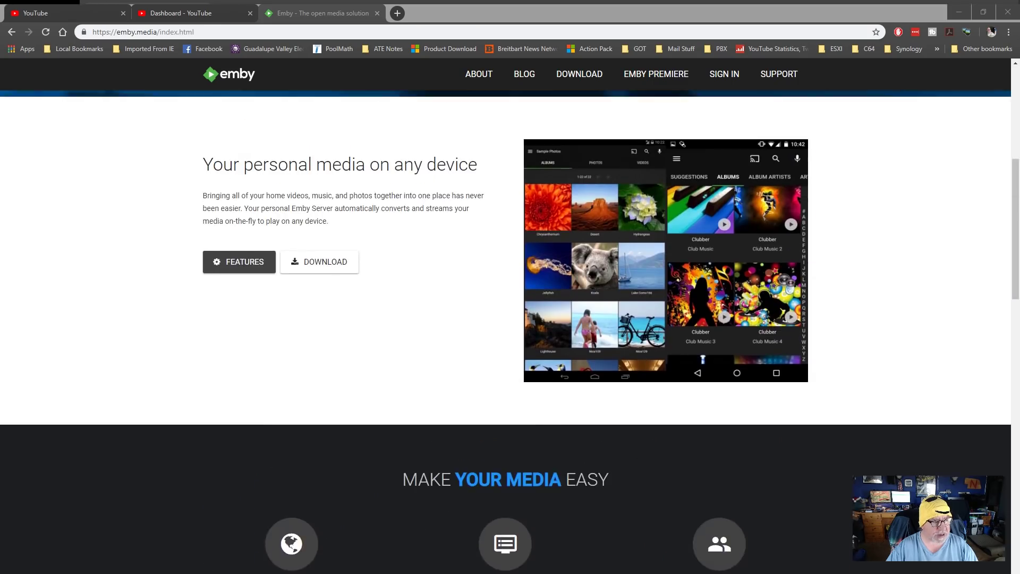
Step: Open the Features page from the home page and read through Emby's feature descriptions and app overviews
scroll(506, 331, "up", 1)
left_click(237, 326)
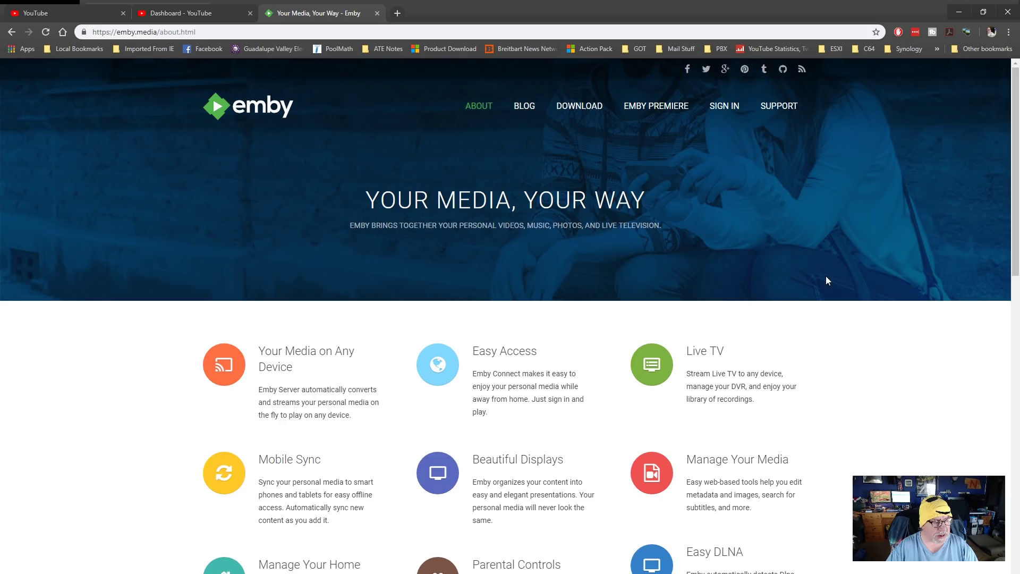
scroll(826, 280, "down", 1)
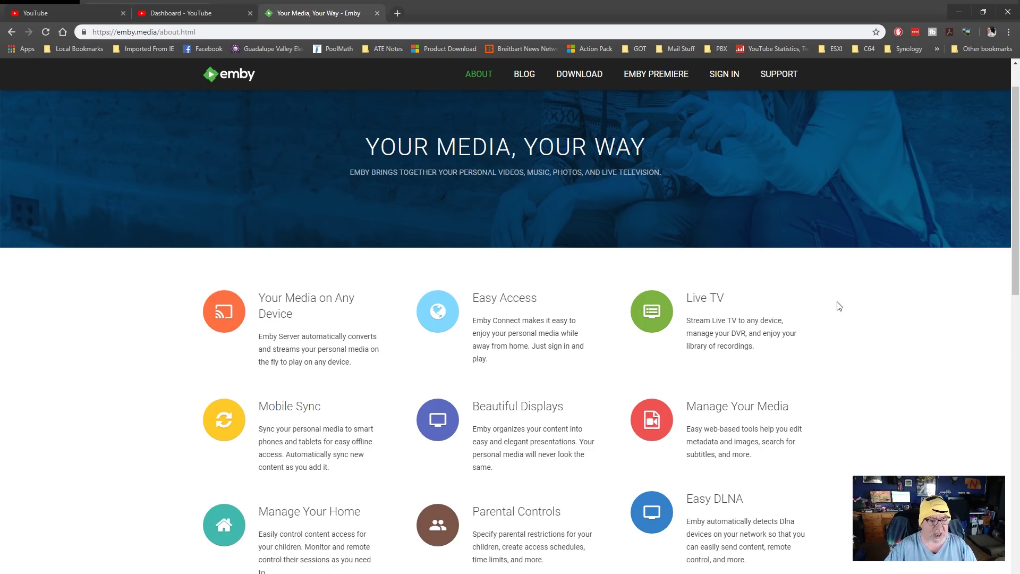
scroll(840, 307, "down", 1)
scroll(839, 307, "down", 1)
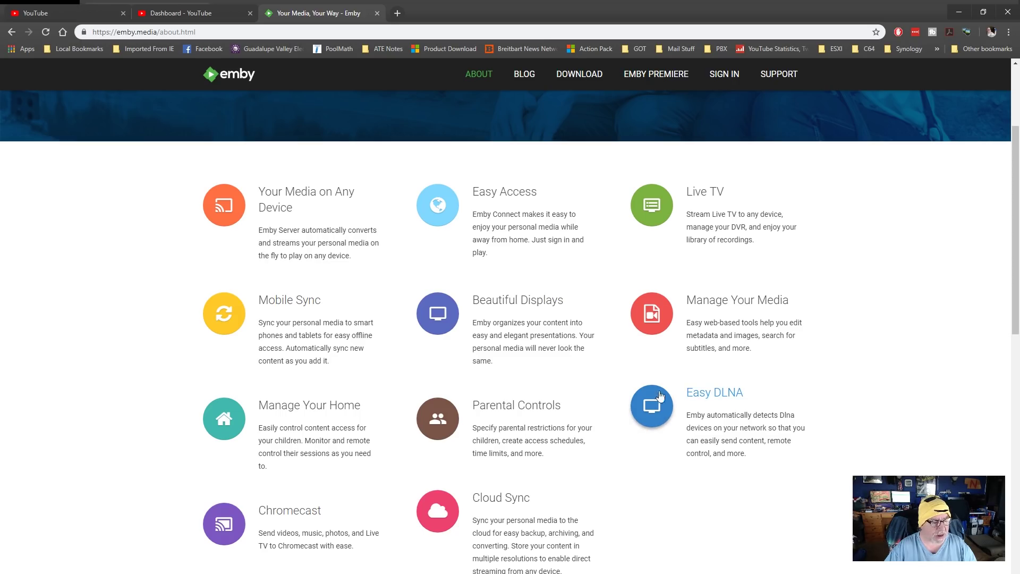
scroll(297, 377, "down", 5)
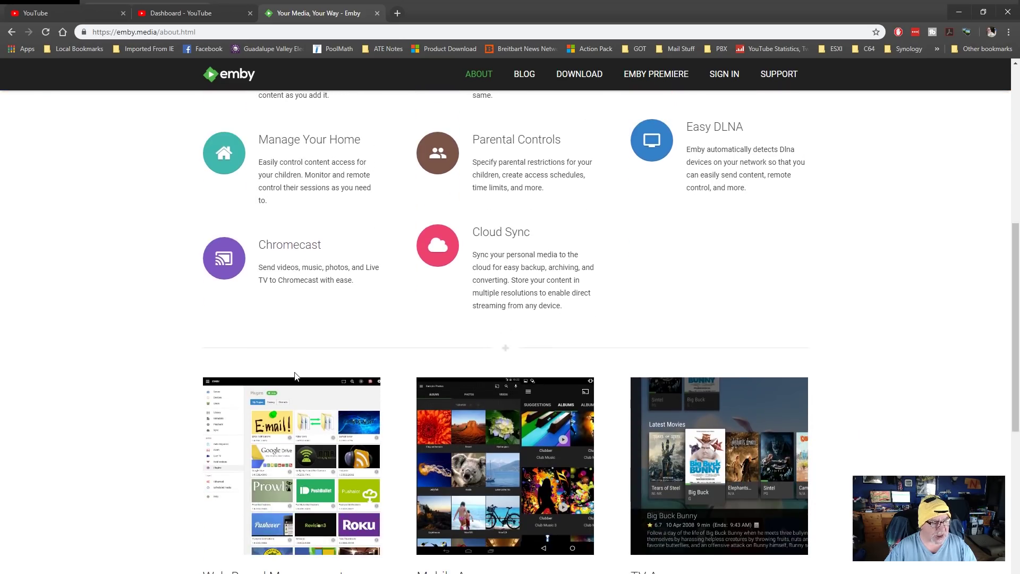
scroll(296, 377, "down", 2)
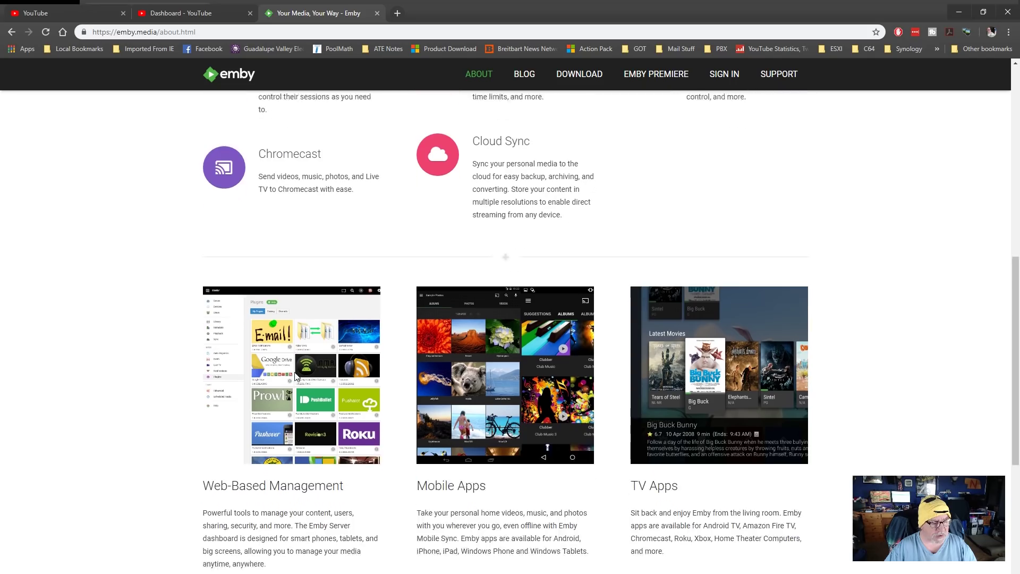
scroll(296, 377, "down", 3)
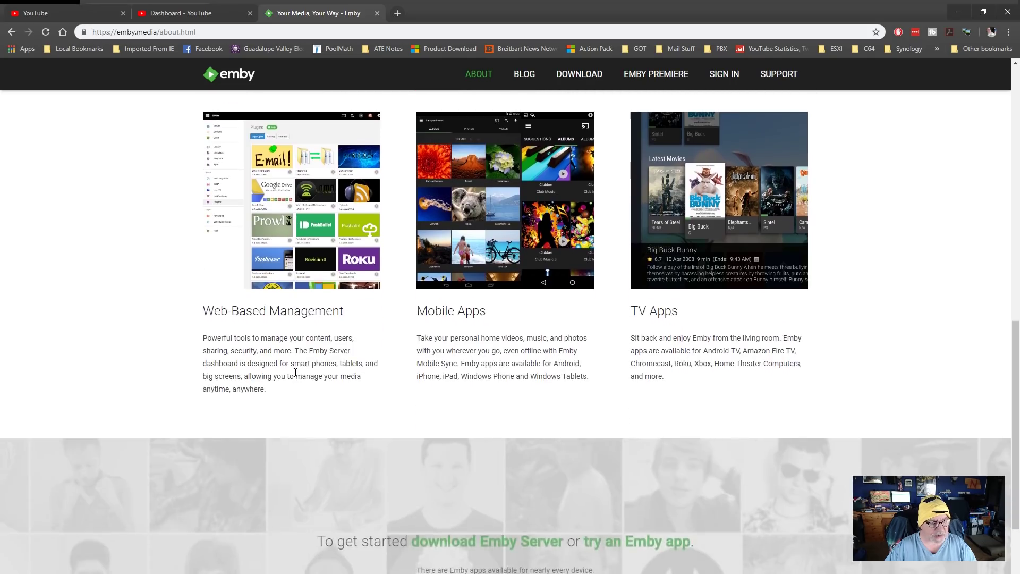
scroll(296, 375, "down", 2)
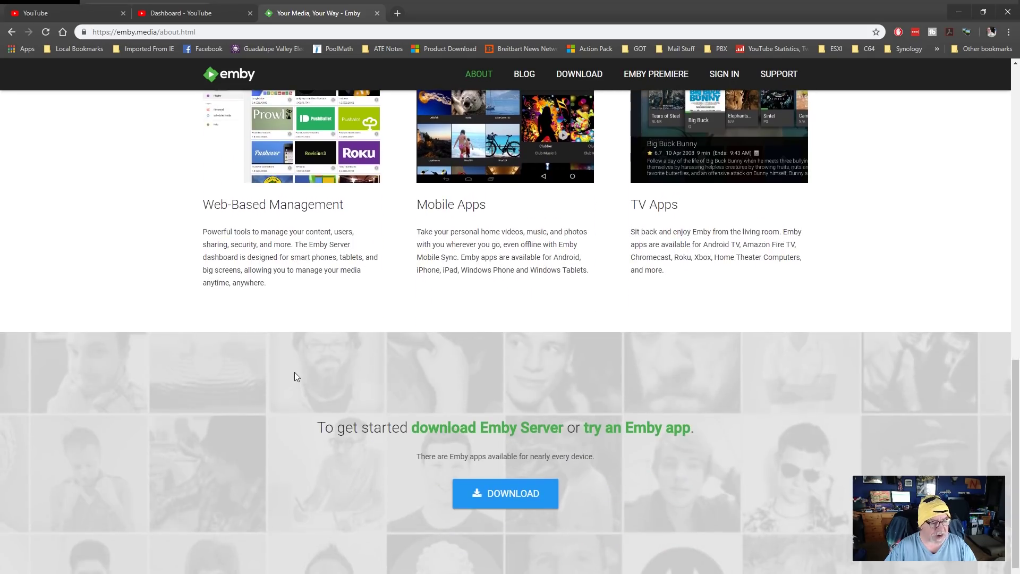
scroll(296, 377, "down", 1)
Step: Open the Emby Premiere page and review the Premiere features and license options
scroll(296, 377, "up", 4)
scroll(296, 376, "up", 10)
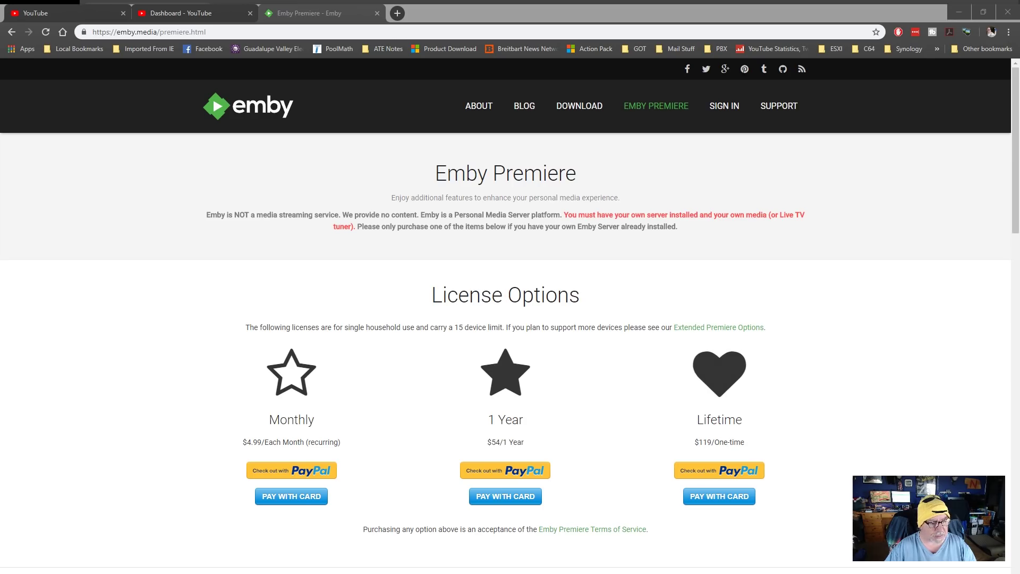
scroll(505, 330, "down", 8)
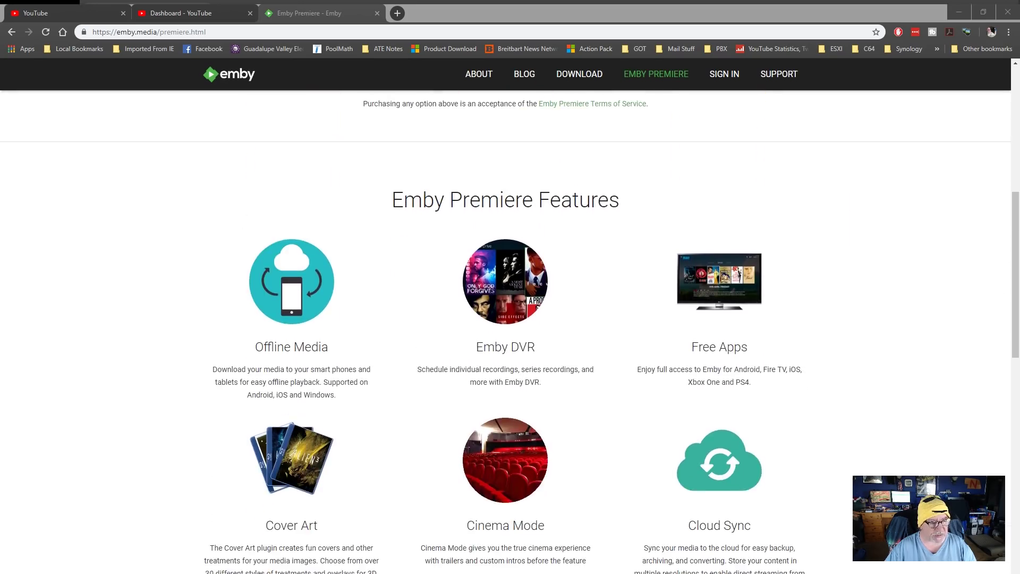
scroll(505, 330, "down", 2)
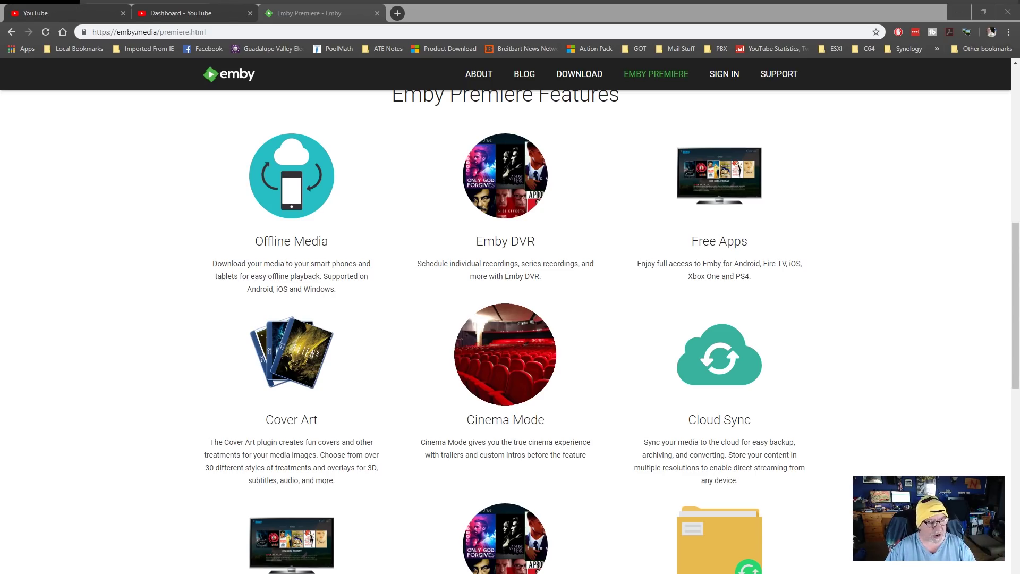
scroll(291, 351, "down", 1)
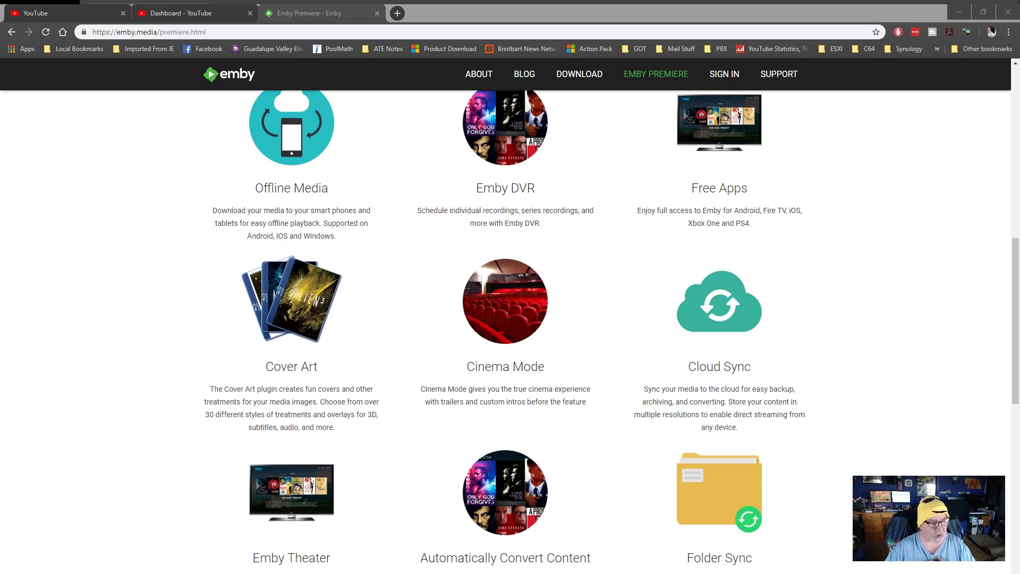
scroll(291, 300, "down", 1)
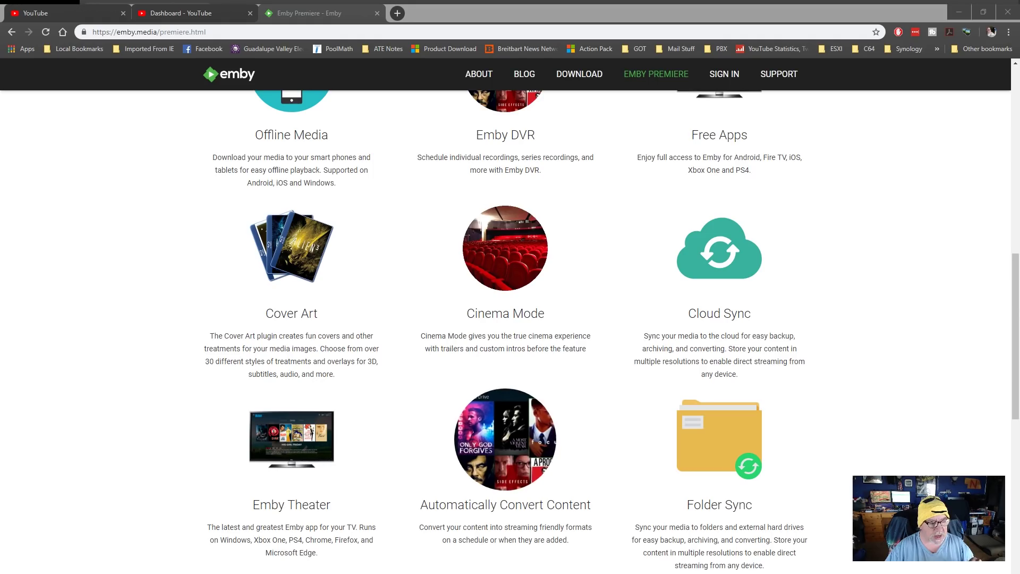
scroll(510, 329, "down", 1)
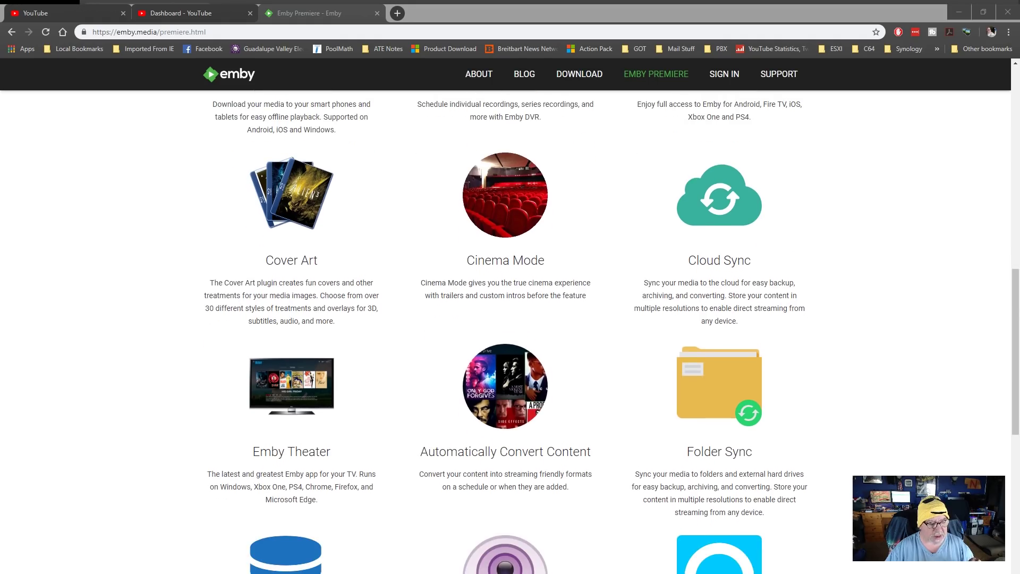
scroll(510, 330, "down", 2)
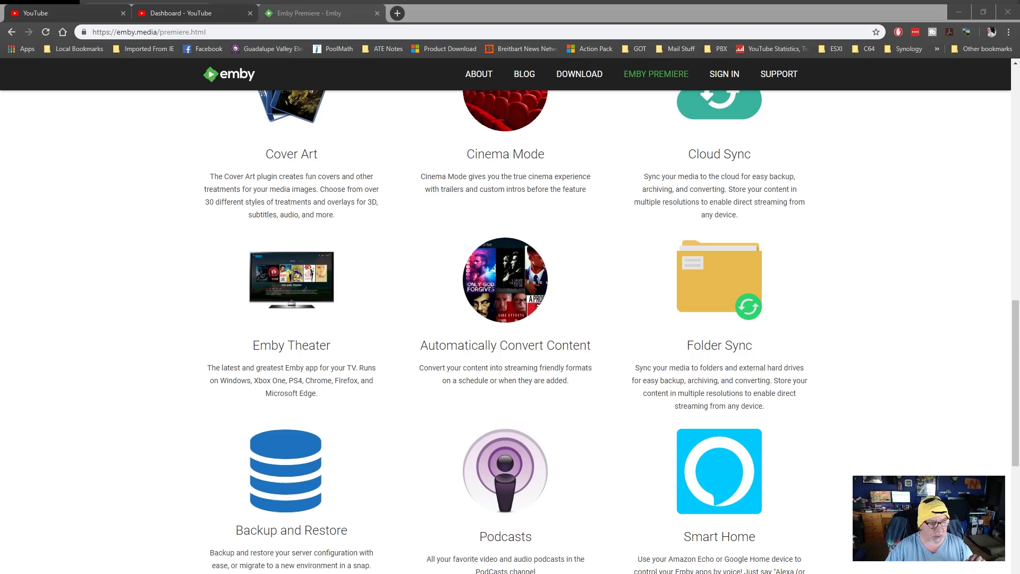
scroll(510, 330, "down", 1)
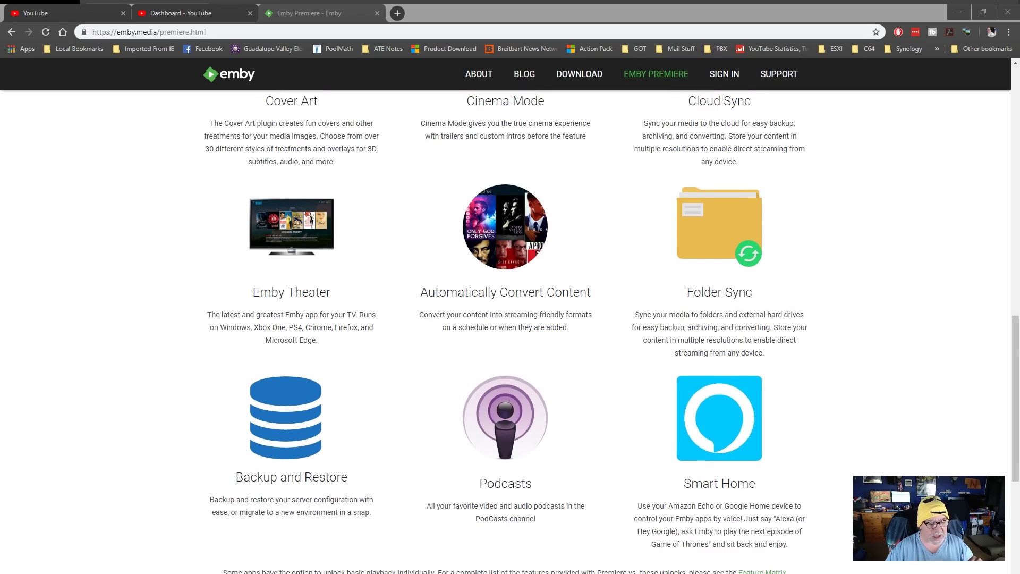
scroll(510, 330, "down", 2)
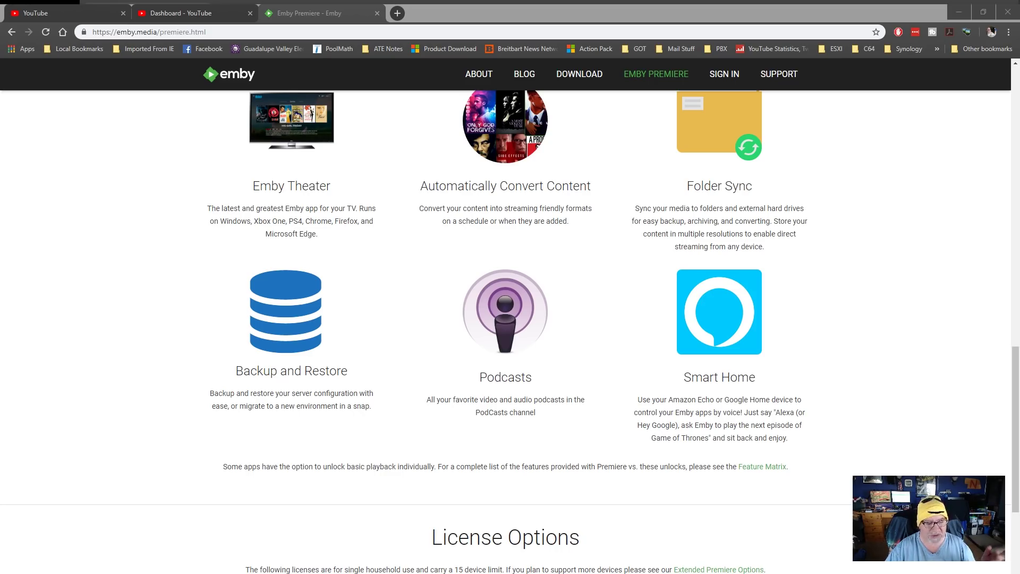
scroll(510, 329, "down", 3)
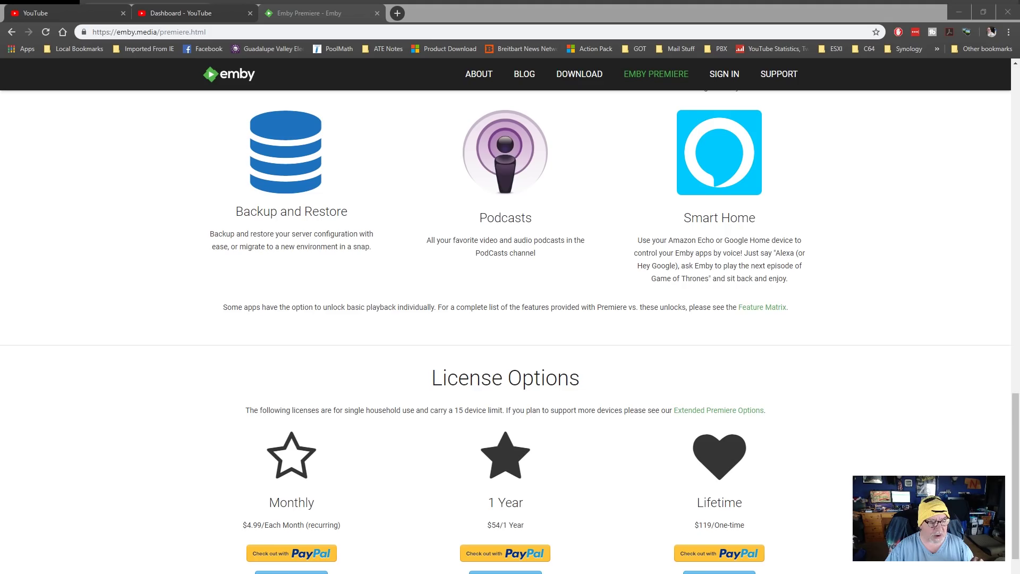
Step: Open the Emby Premiere Feature Matrix and compare the Free, App Unlock and Emby Premiere columns for each app
left_click(761, 308)
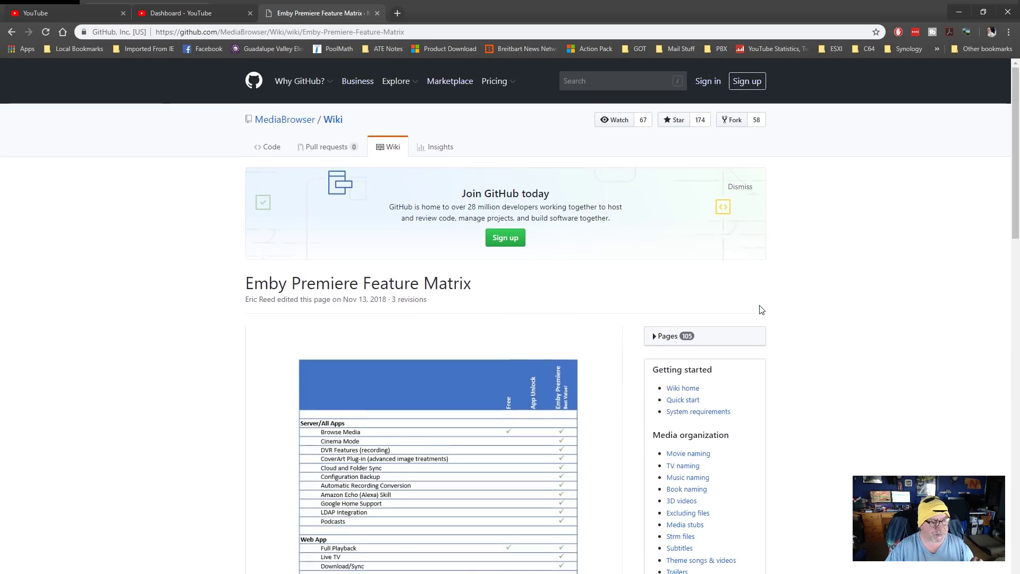
scroll(852, 404, "down", 2)
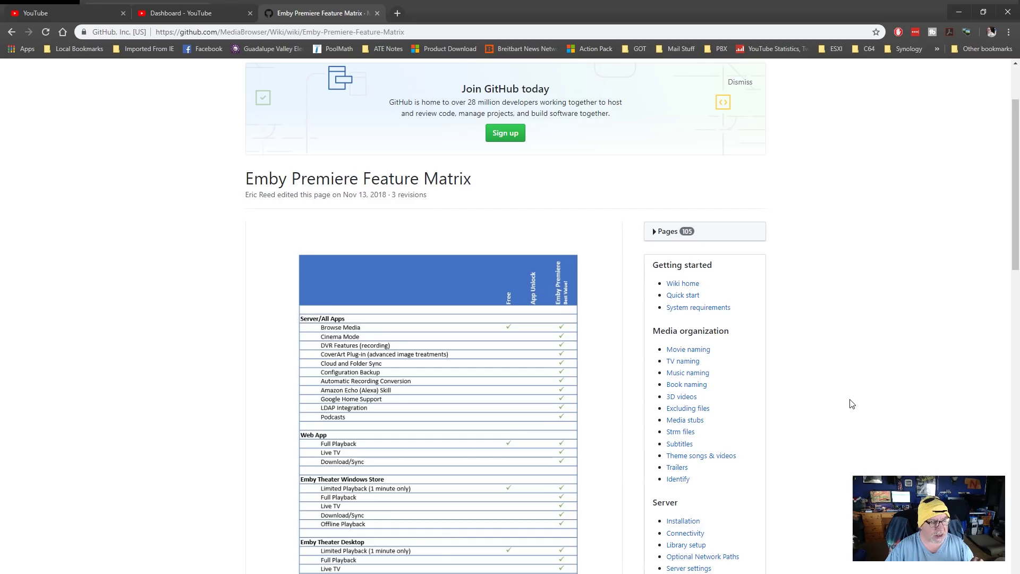
scroll(852, 404, "down", 1)
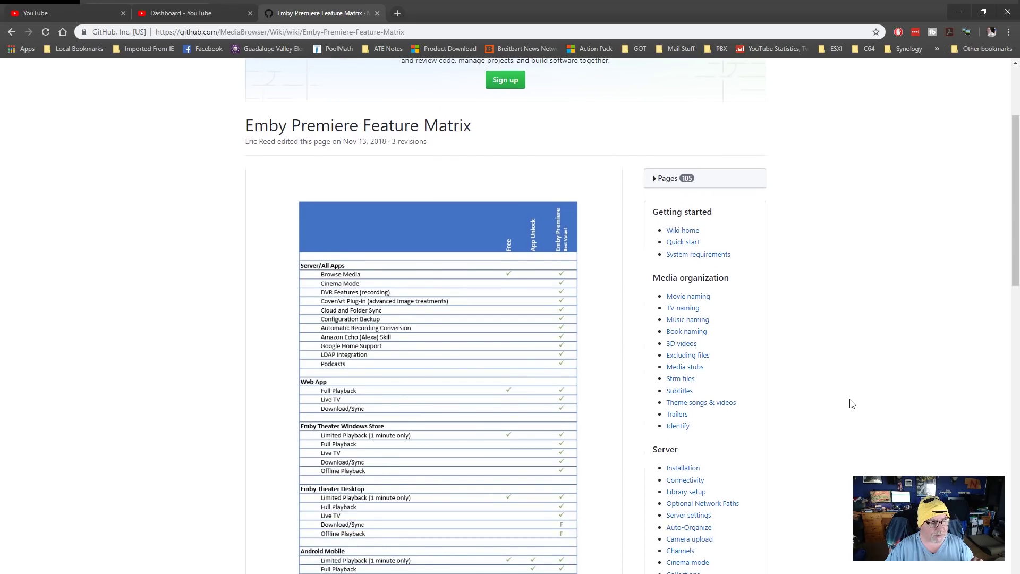
scroll(852, 404, "down", 1)
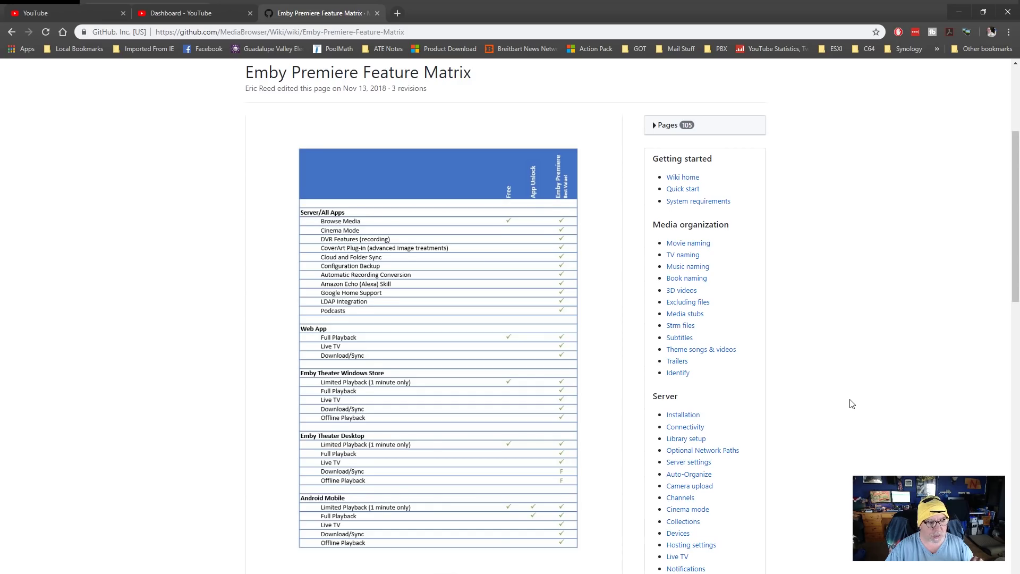
scroll(852, 404, "down", 3)
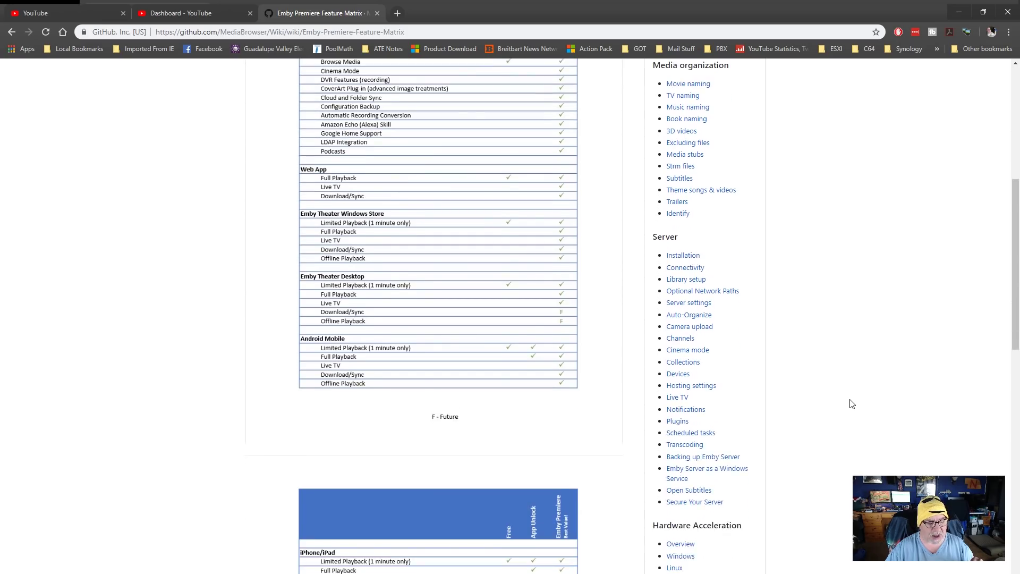
scroll(852, 404, "up", 2)
scroll(852, 404, "down", 5)
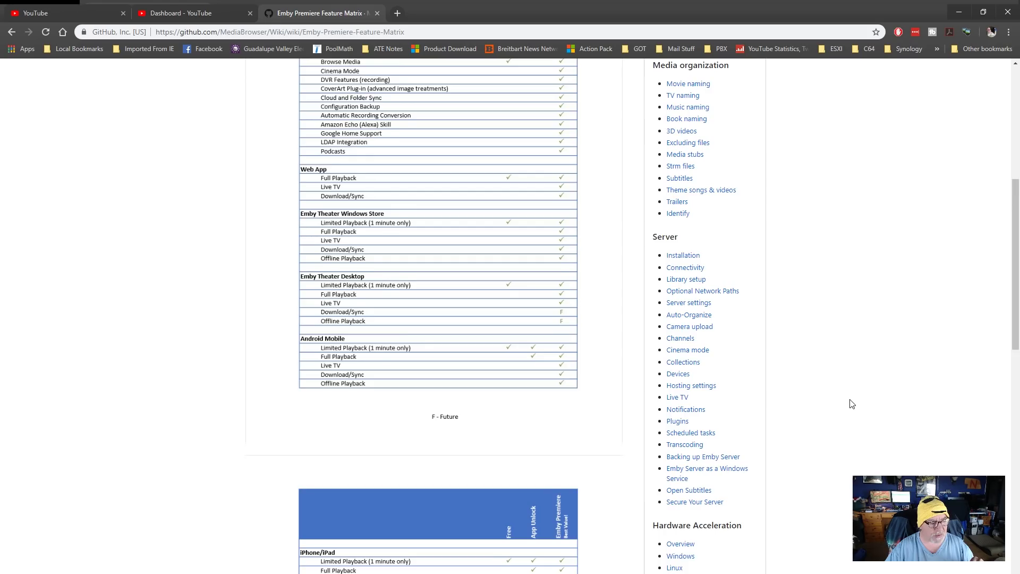
scroll(852, 403, "down", 9)
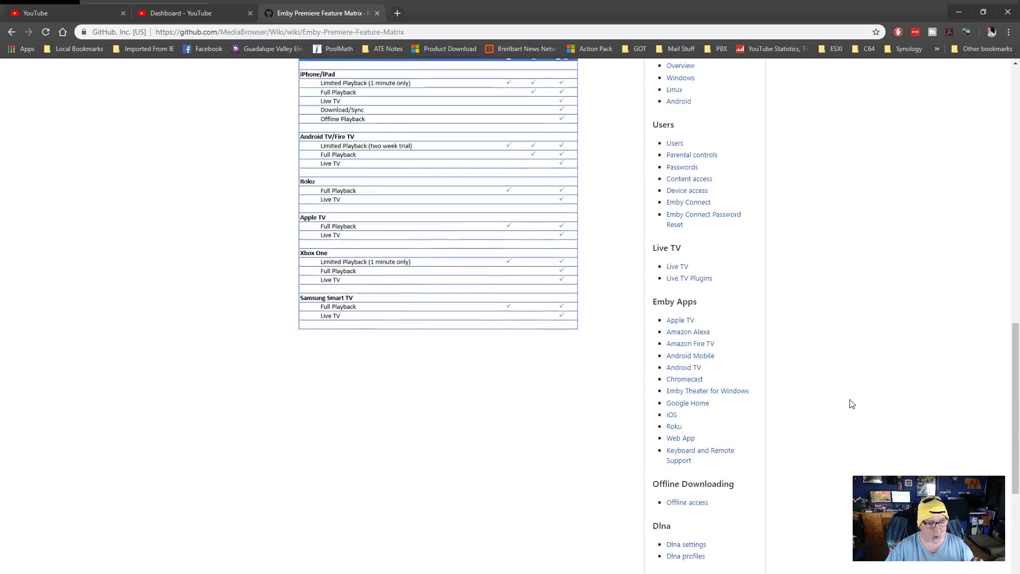
scroll(852, 404, "down", 5)
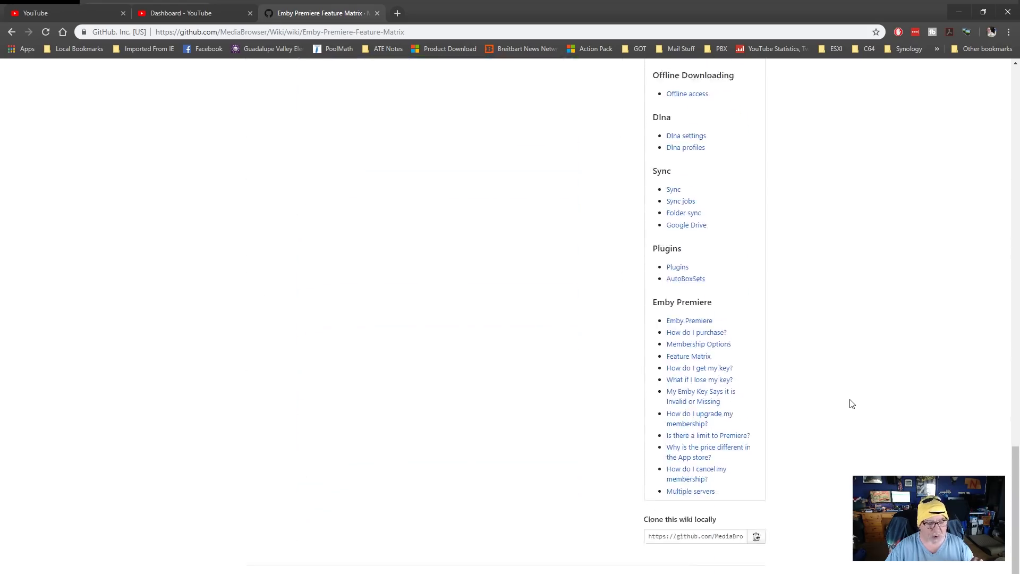
Step: Finish viewing the Feature Matrix, return to the Emby Premiere page to review its license options, and open the About section
scroll(852, 404, "up", 4)
scroll(852, 404, "up", 12)
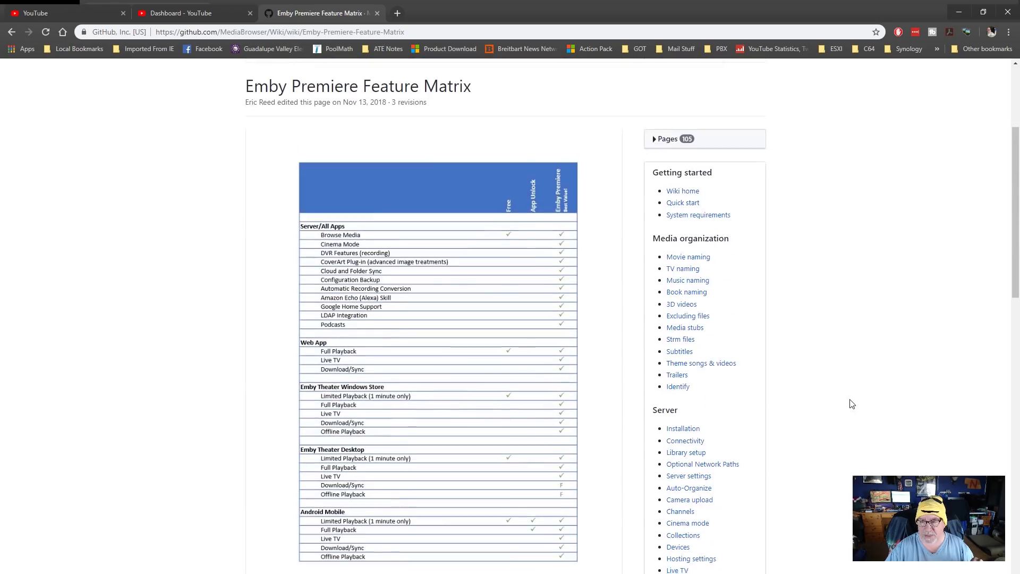
scroll(852, 404, "up", 3)
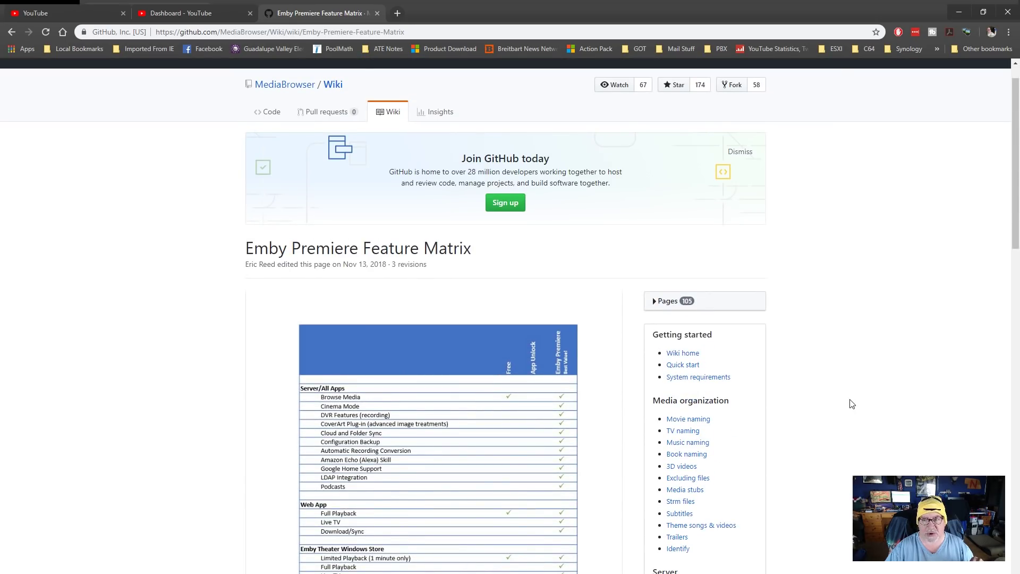
left_click(12, 32)
scroll(597, 292, "up", 14)
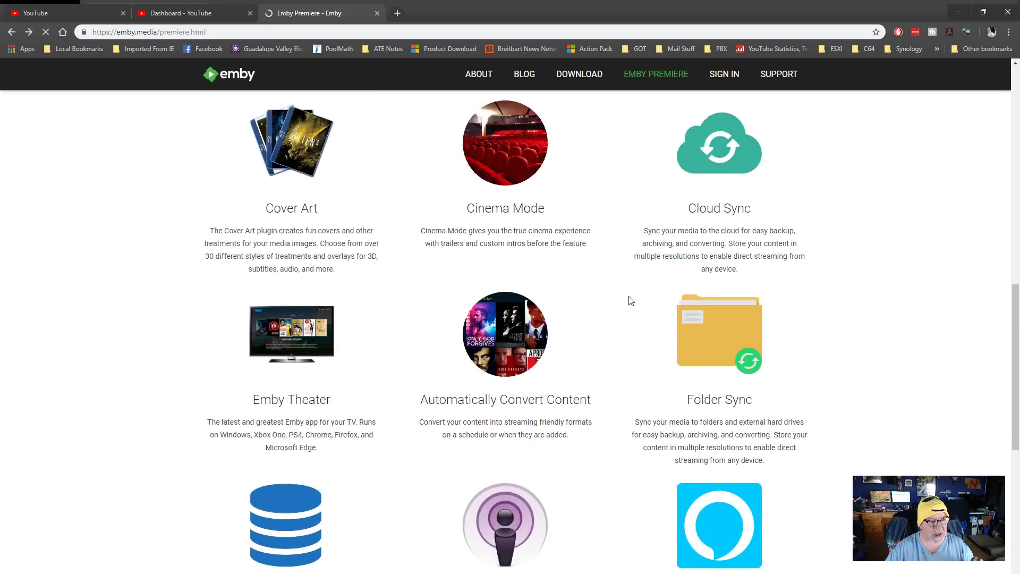
scroll(630, 299, "up", 7)
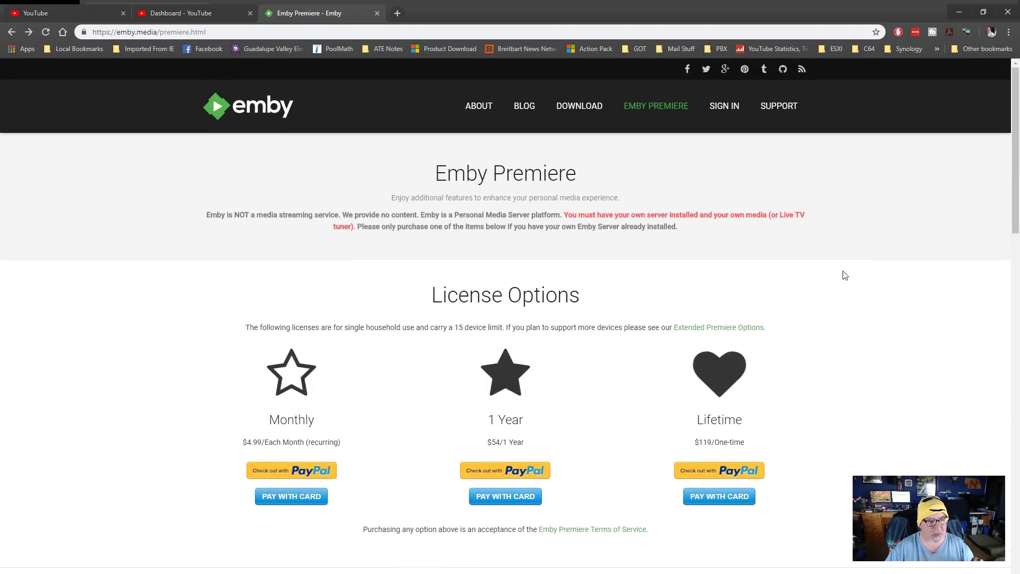
left_click(473, 105)
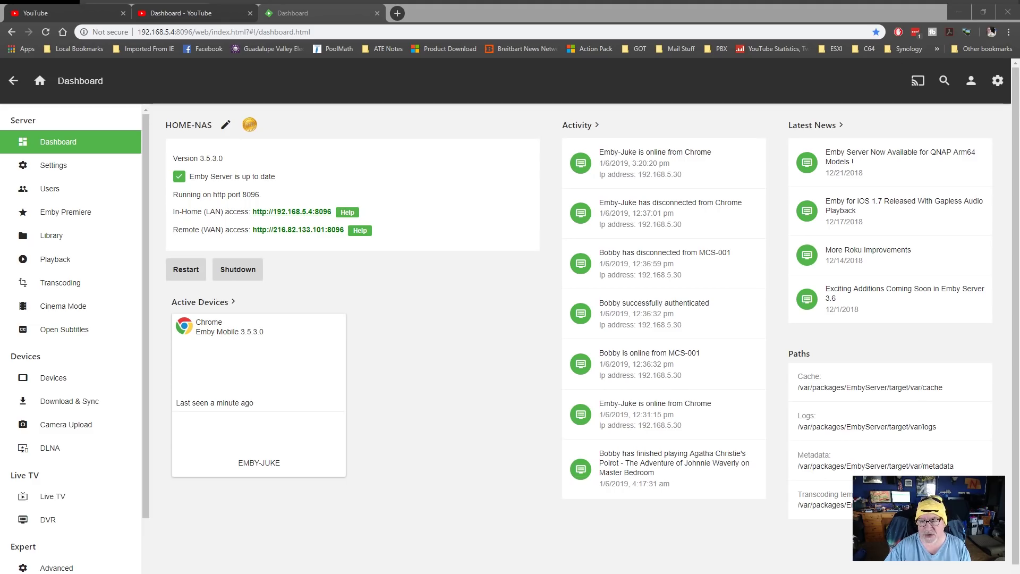
Step: Review the server's general Settings, including automatic updates and the login disclaimer, and open the list of users
left_click(285, 201)
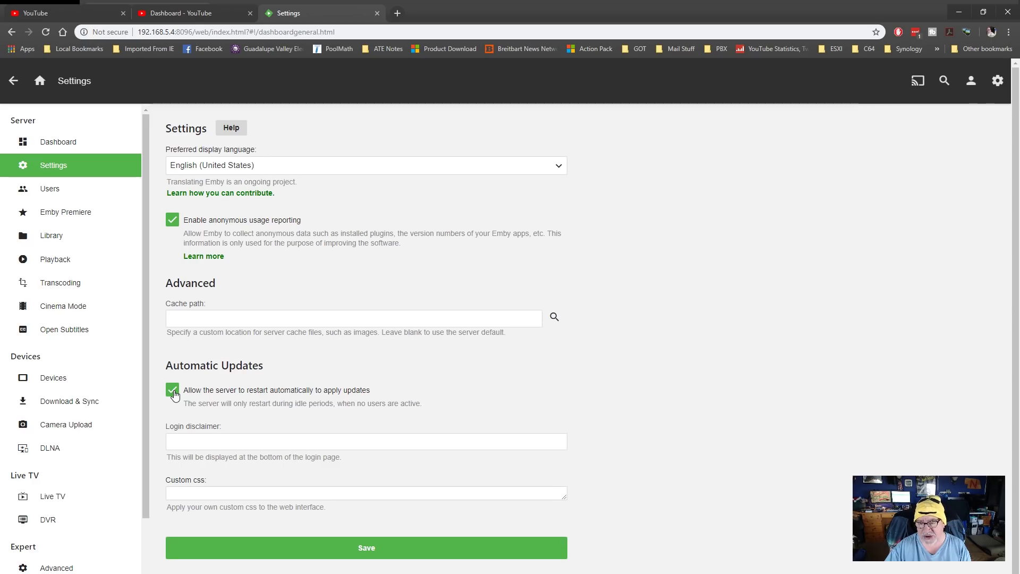
left_click(254, 440)
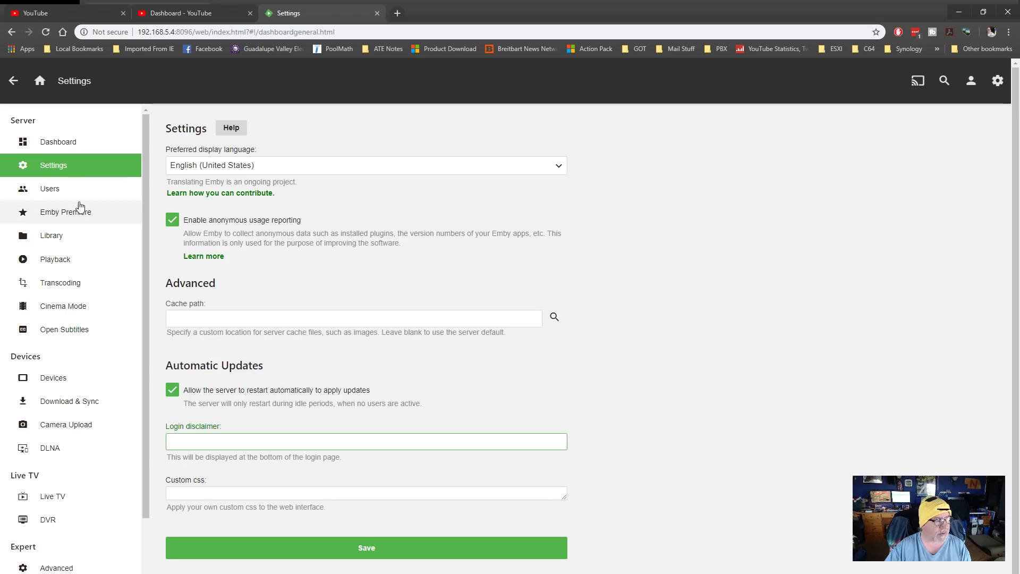
left_click(56, 196)
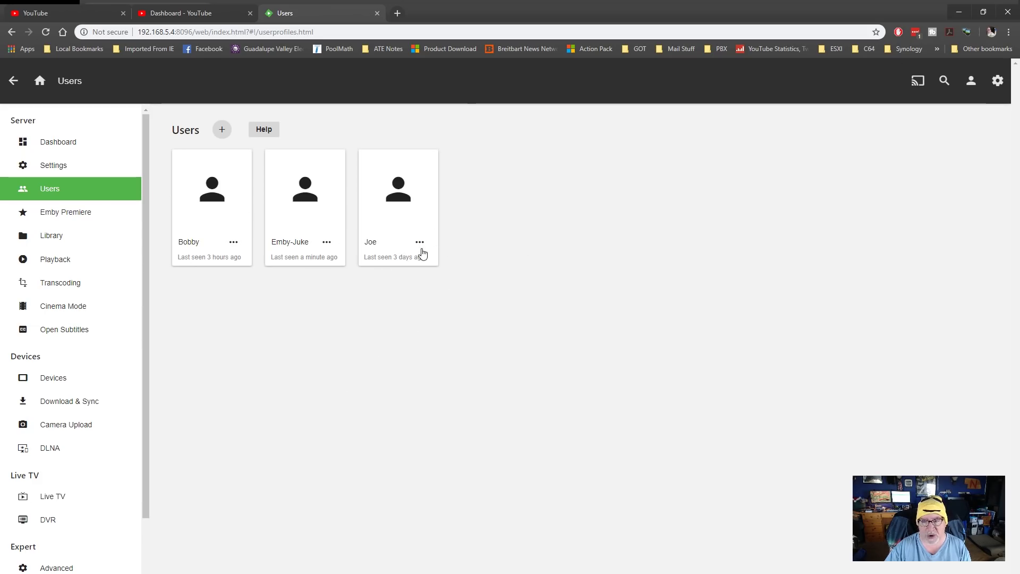
Step: Open the media libraries and look through the Horror library's folder, metadata and subtitle settings without changing them
left_click(50, 240)
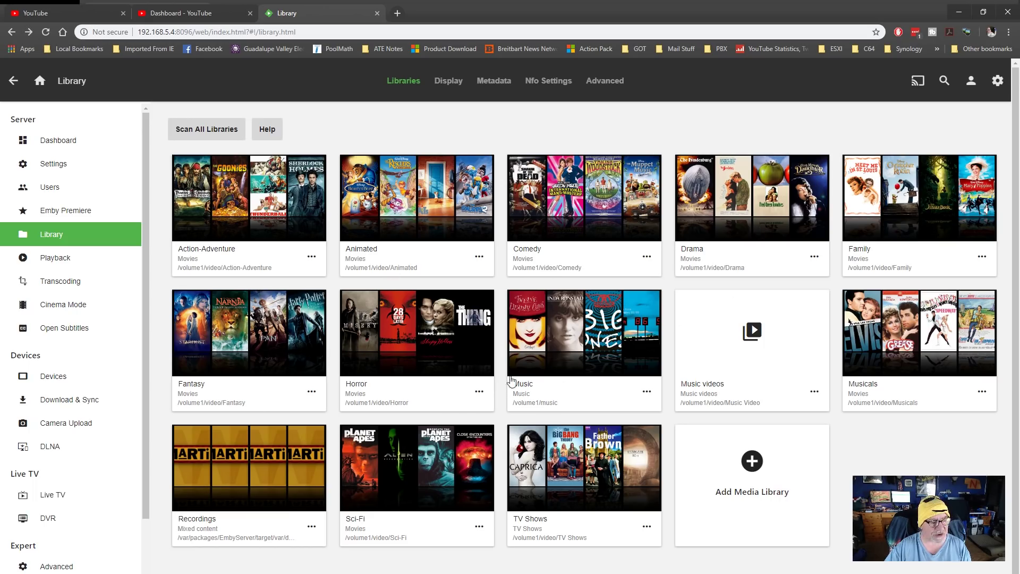
left_click(480, 392)
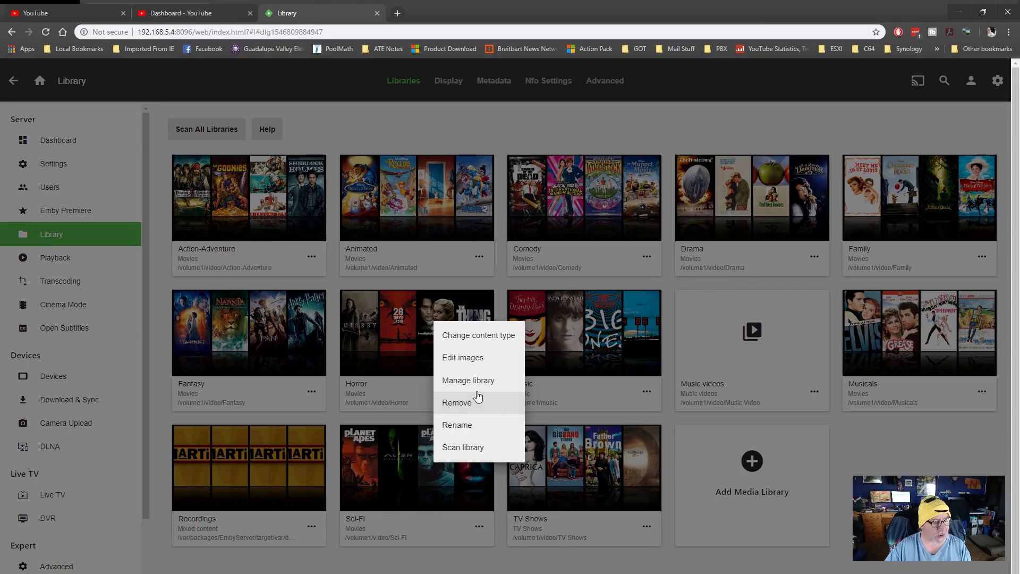
left_click(477, 378)
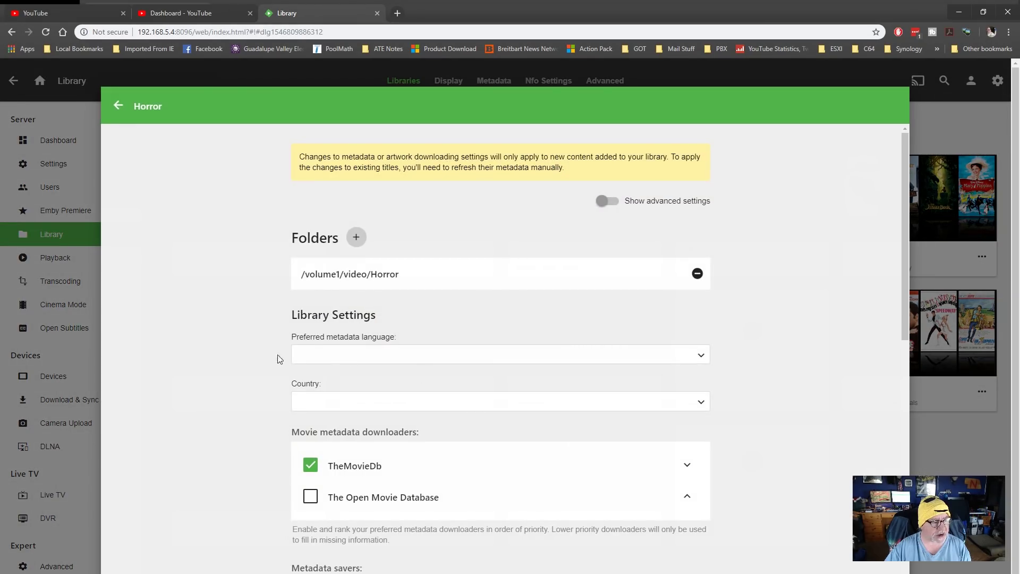
scroll(232, 367, "down", 10)
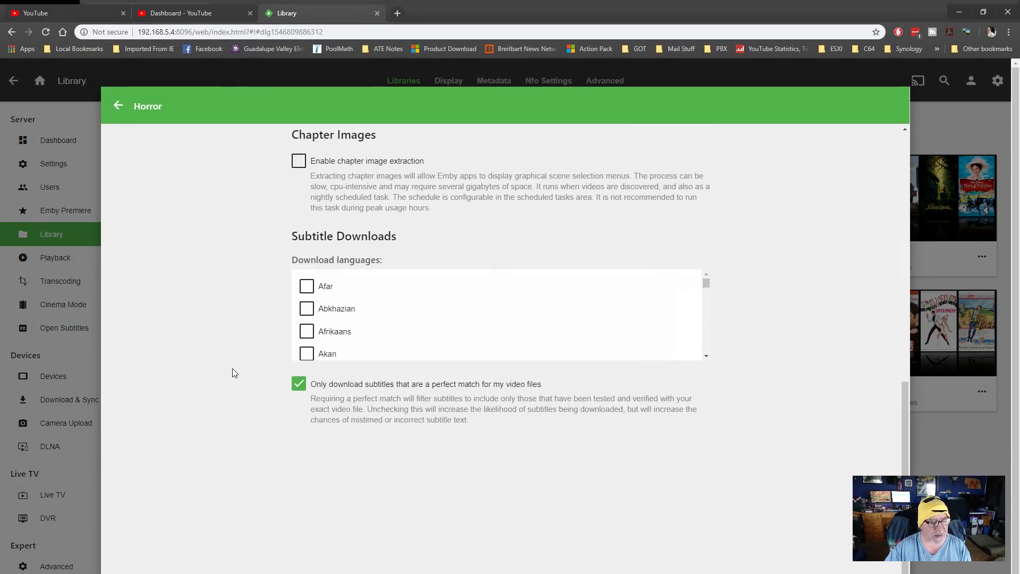
scroll(232, 368, "up", 10)
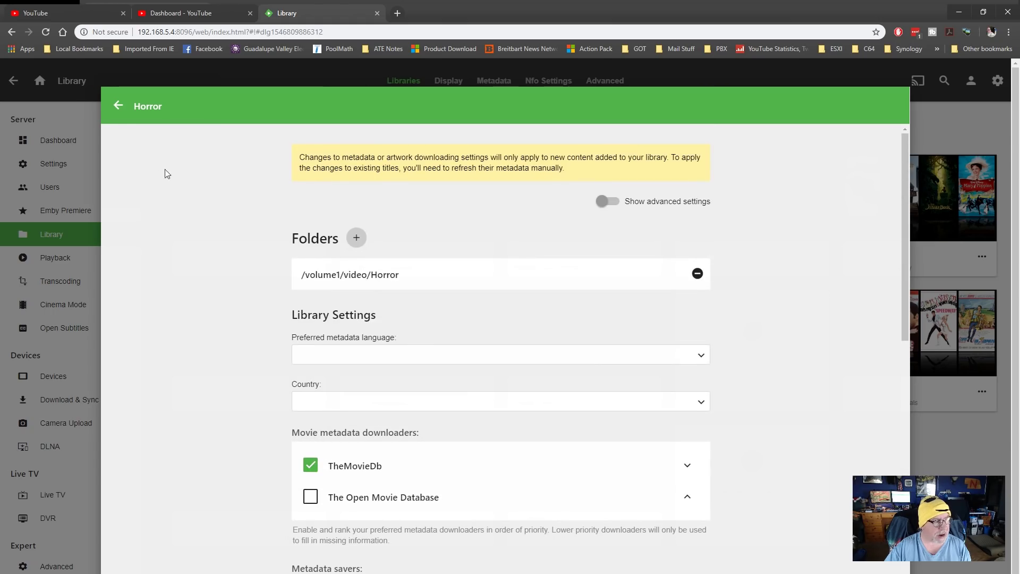
left_click(119, 110)
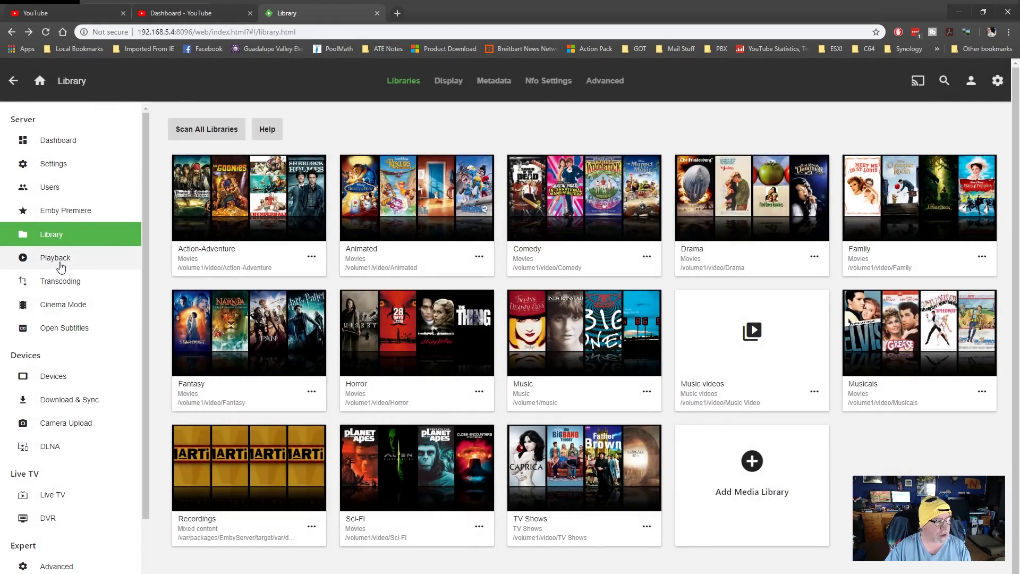
Step: Review the server's Playback, Transcoding, Cinema Mode and Open Subtitles pages, including the hardware acceleration setting
left_click(61, 267)
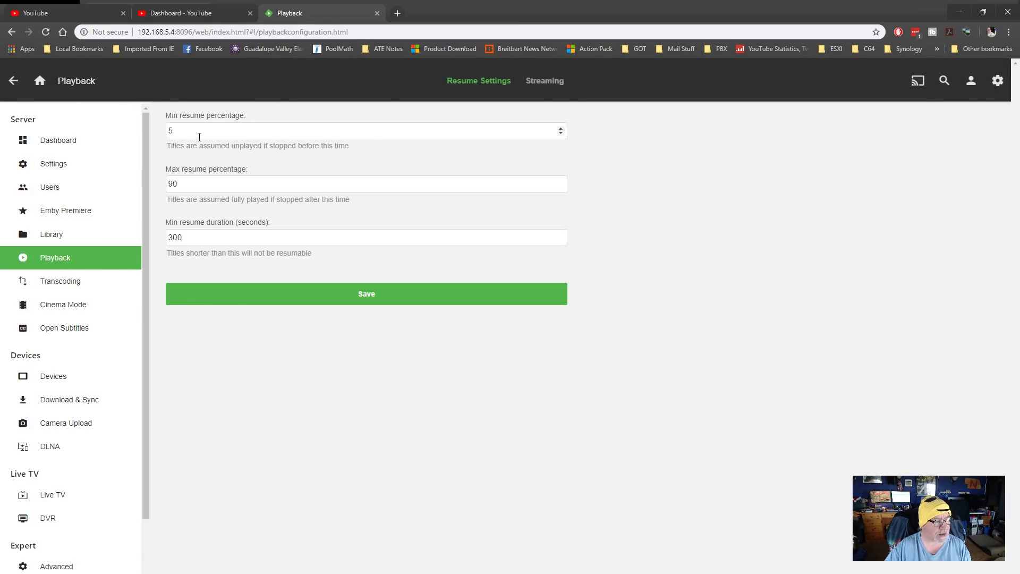
left_click(109, 274)
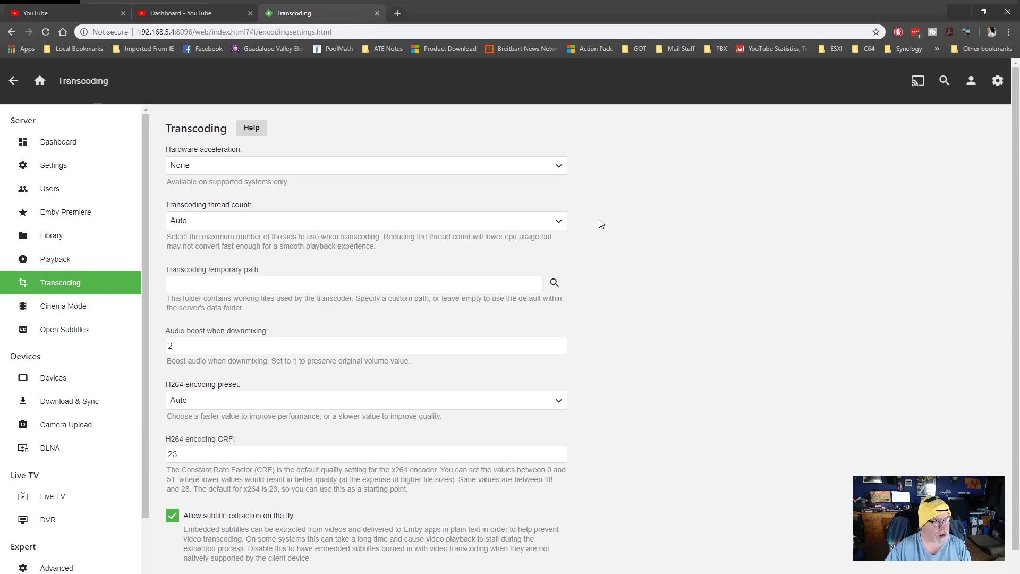
left_click(560, 168)
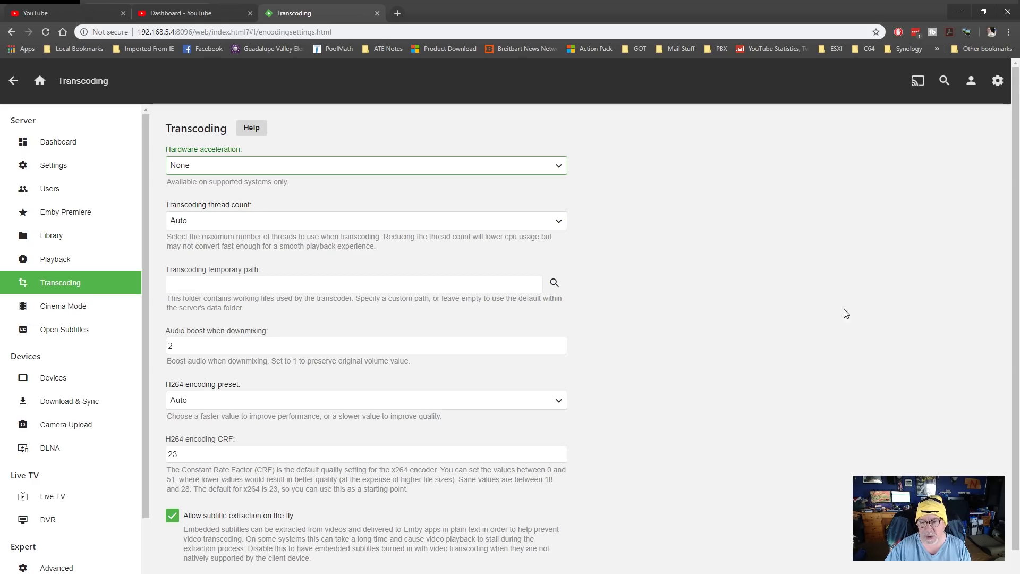
left_click(75, 315)
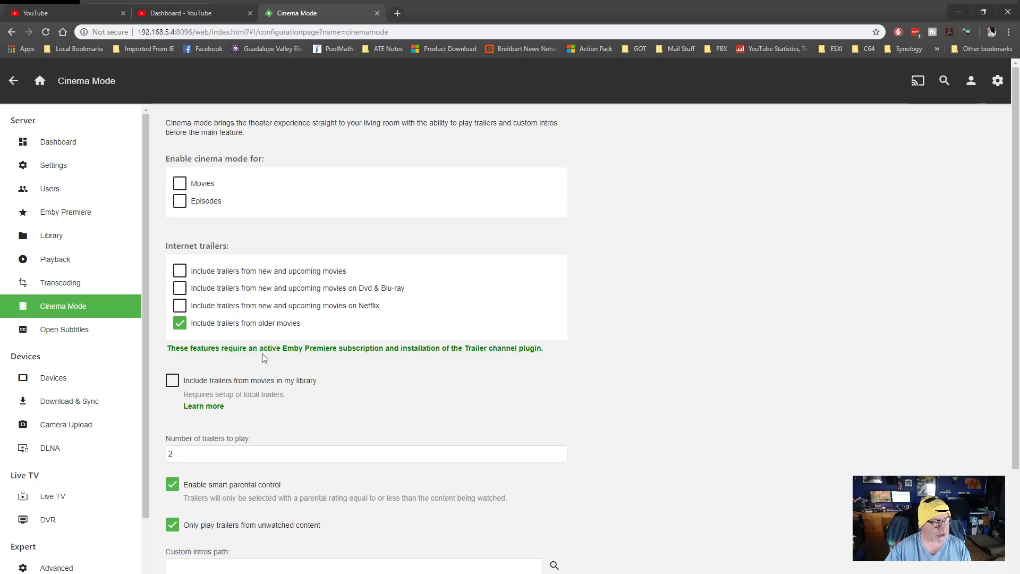
left_click(72, 329)
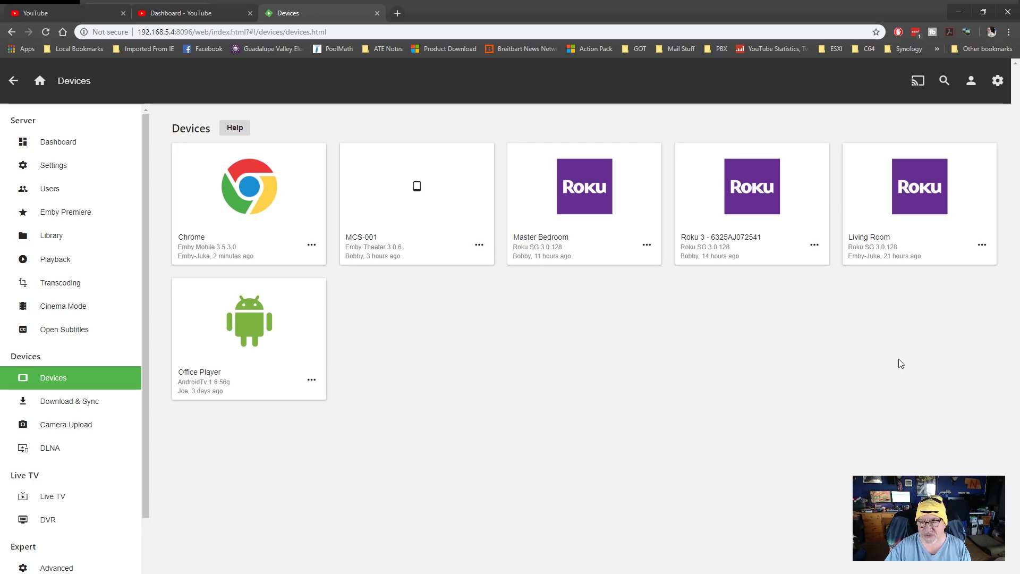
Step: Review the Download & Sync, Camera Upload and DLNA settings for connected devices
left_click(136, 399)
left_click(70, 425)
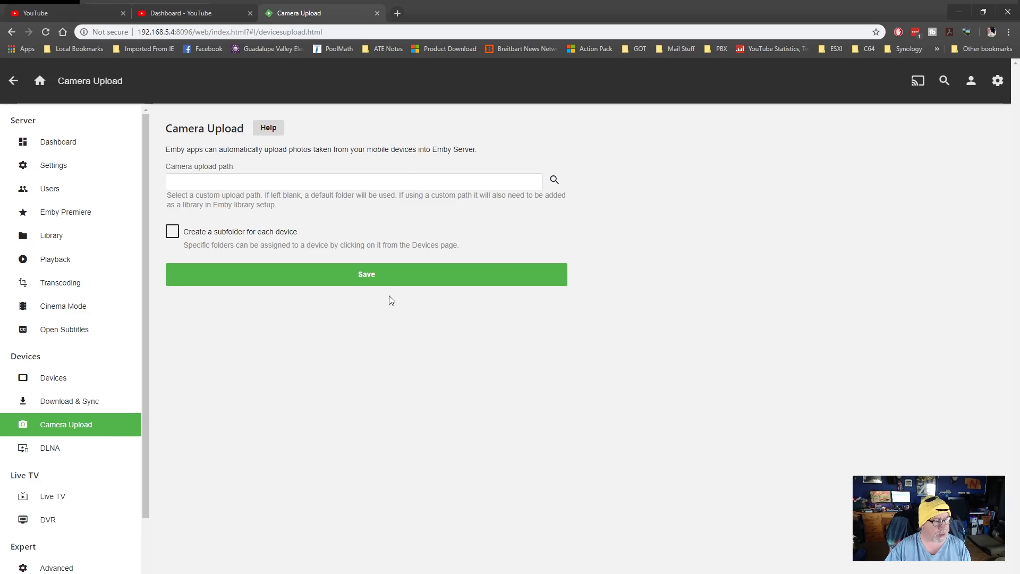
left_click(52, 448)
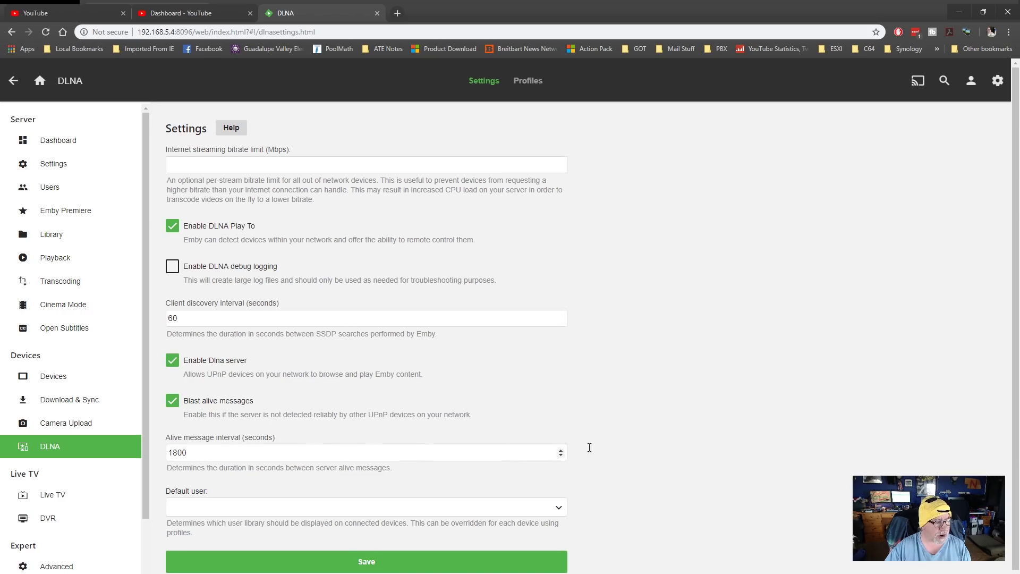
scroll(716, 453, "down", 1)
scroll(715, 453, "up", 1)
Step: Review the Expert pages: Advanced hosting, Logs, Notifications, Plugins and Scheduled Tasks
scroll(73, 385, "down", 3)
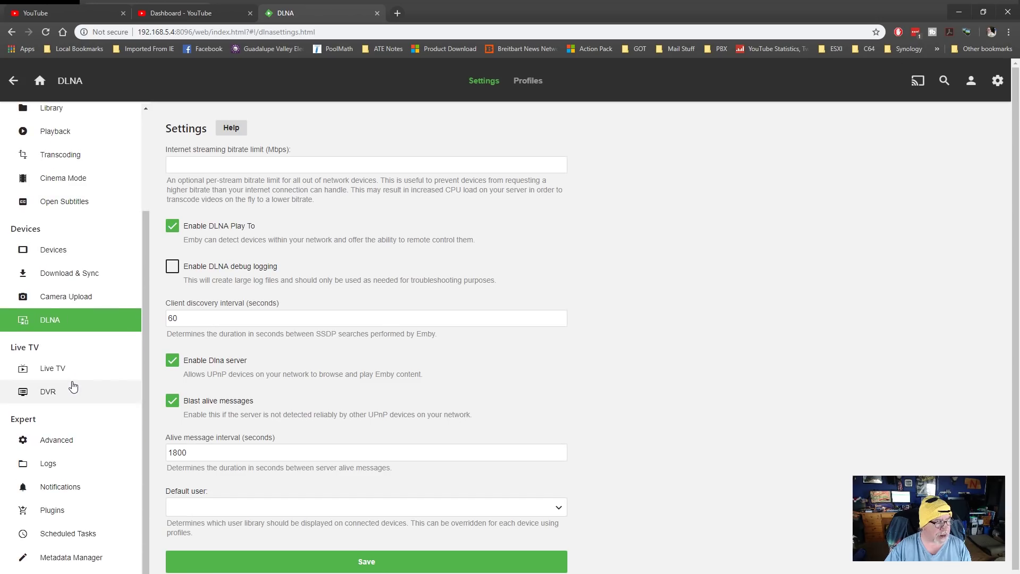
left_click(66, 440)
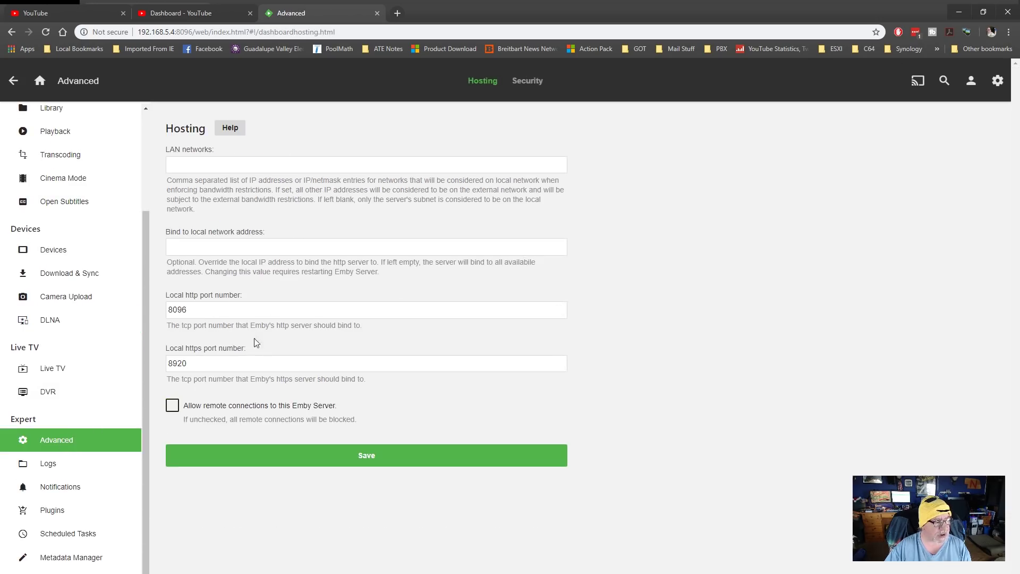
left_click(68, 463)
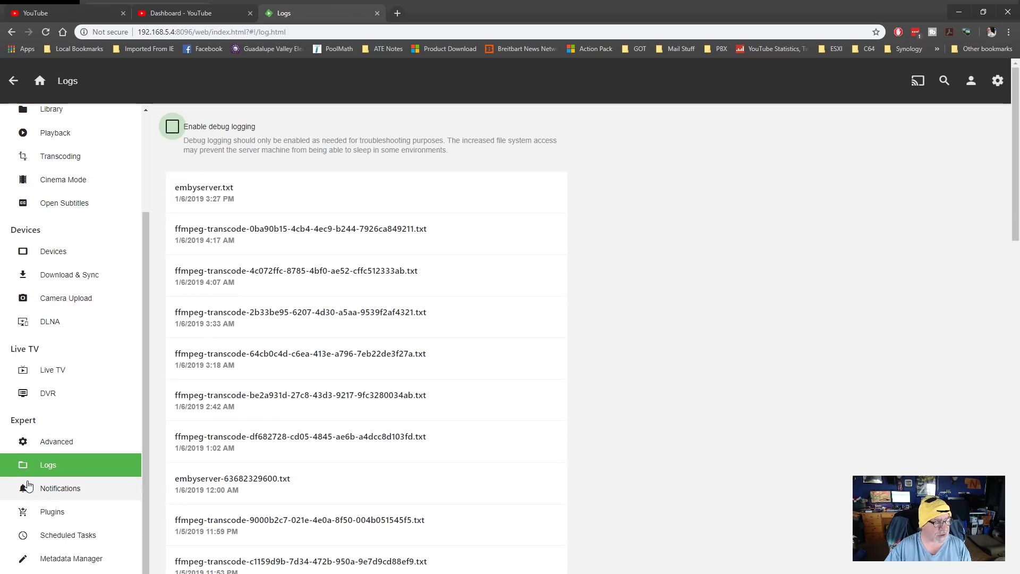
left_click(52, 489)
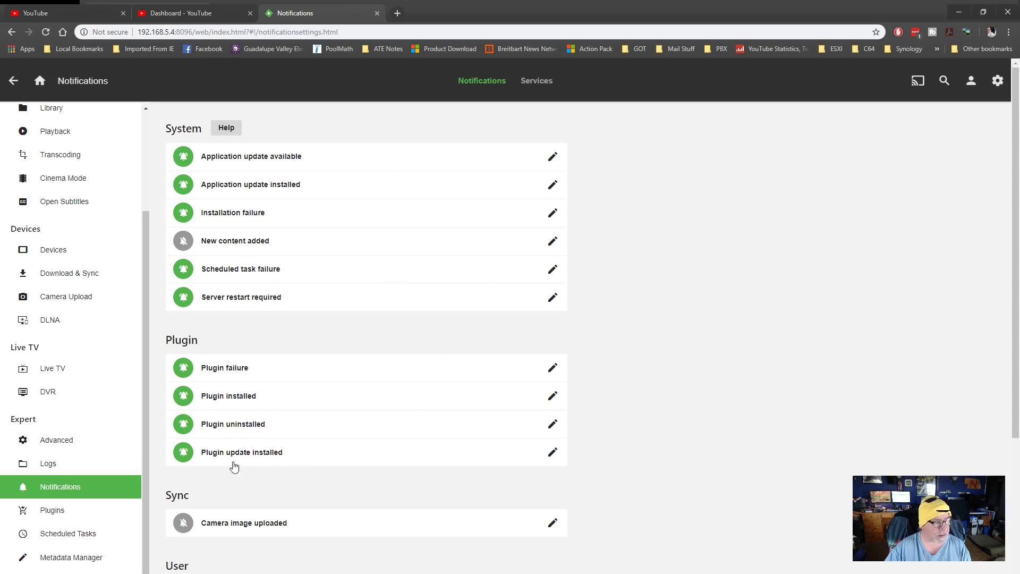
left_click(53, 511)
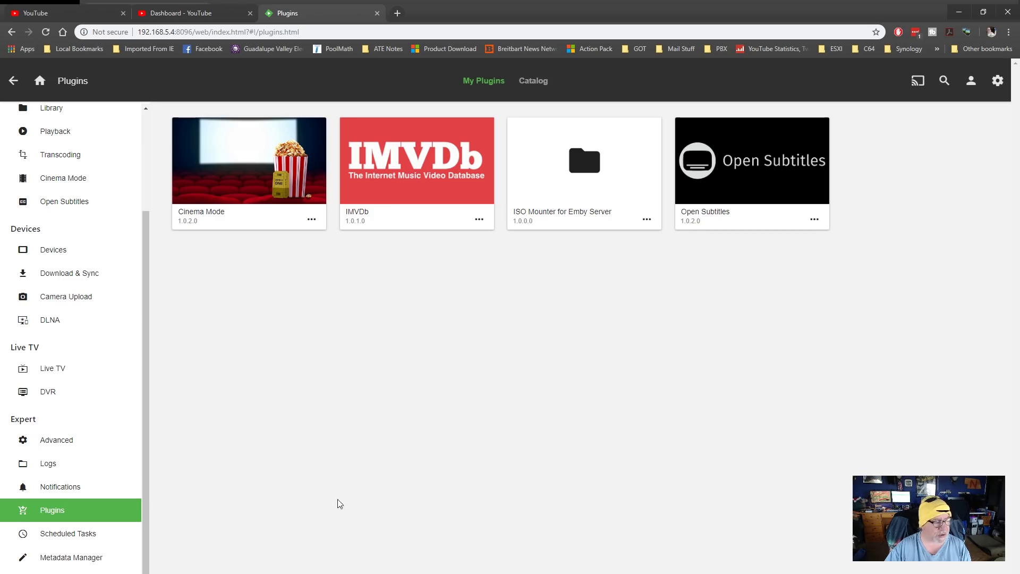
left_click(92, 534)
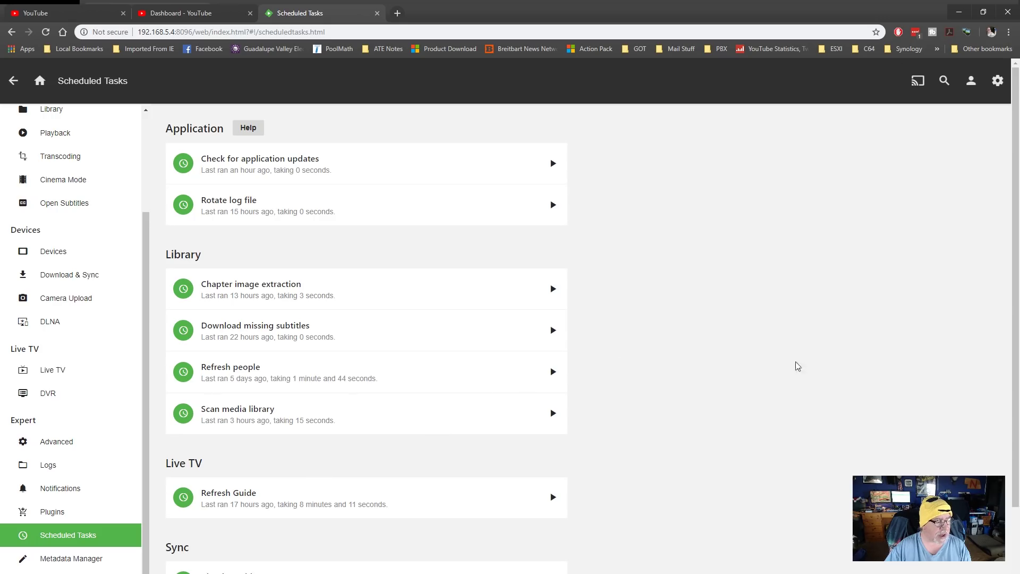
scroll(812, 416, "down", 3)
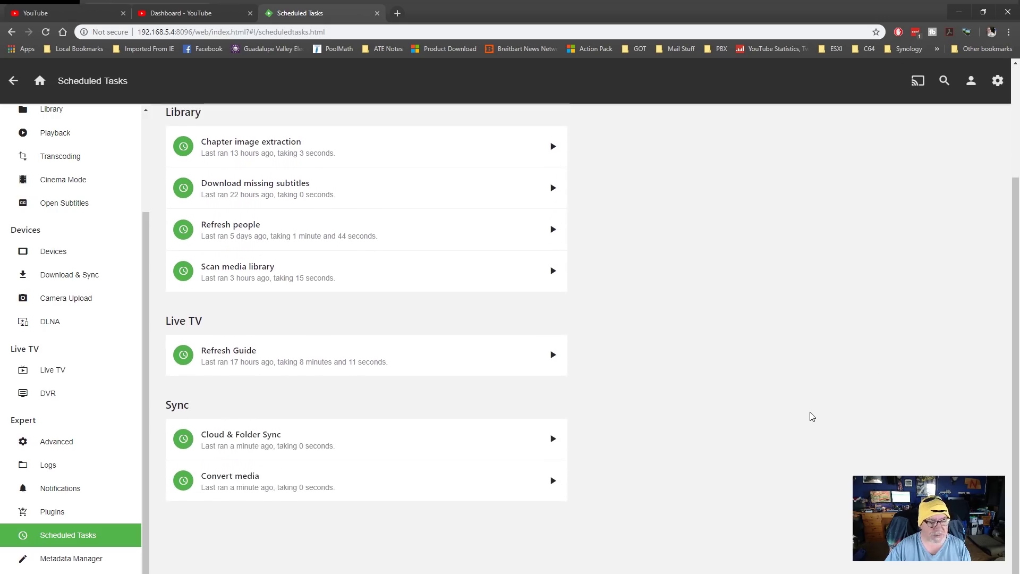
scroll(808, 417, "up", 3)
Step: Open the Metadata Manager and look through the editable metadata fields of the Animated folder
left_click(79, 565)
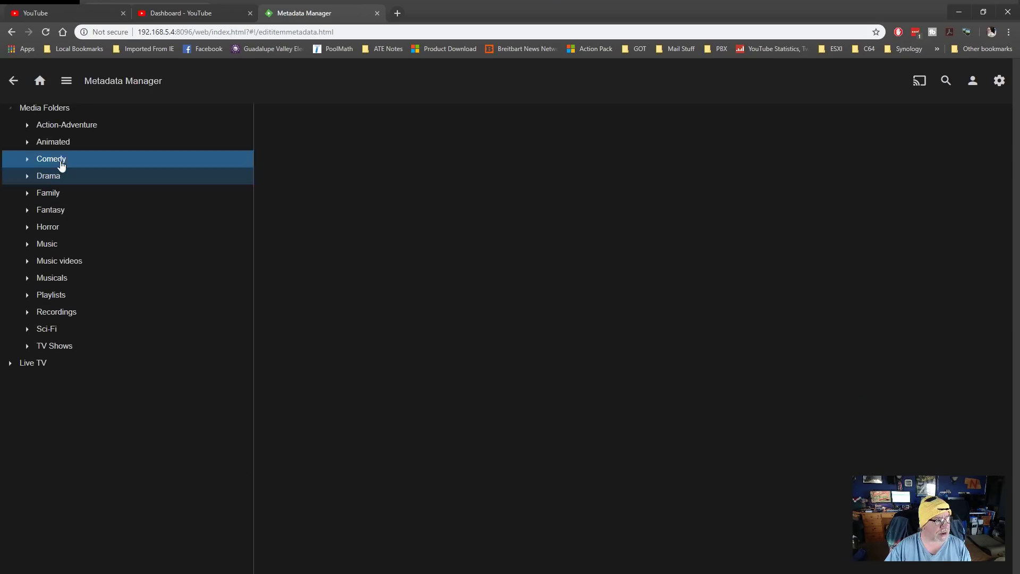
left_click(56, 145)
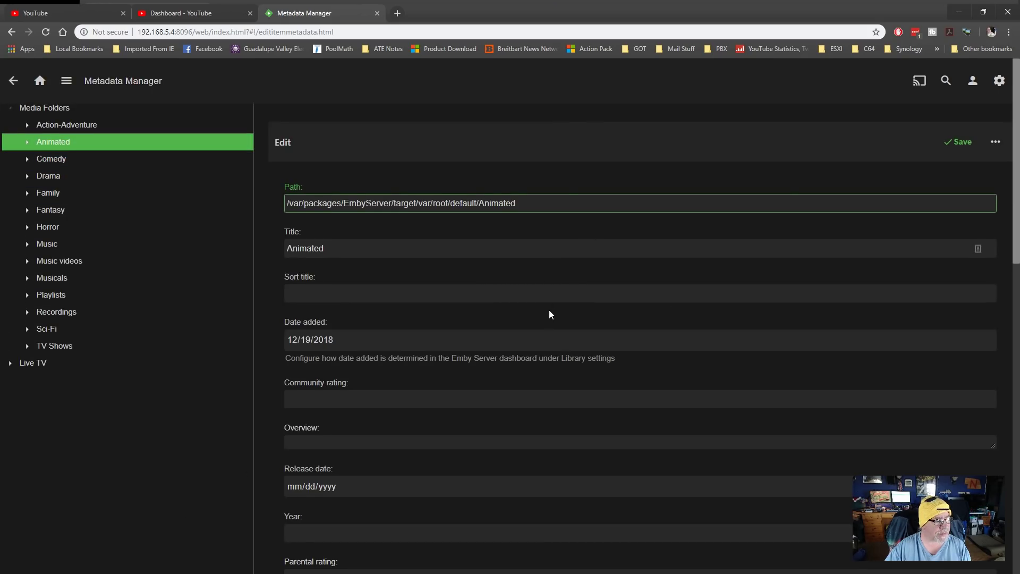
scroll(550, 310, "down", 5)
scroll(550, 311, "up", 5)
scroll(550, 314, "down", 3)
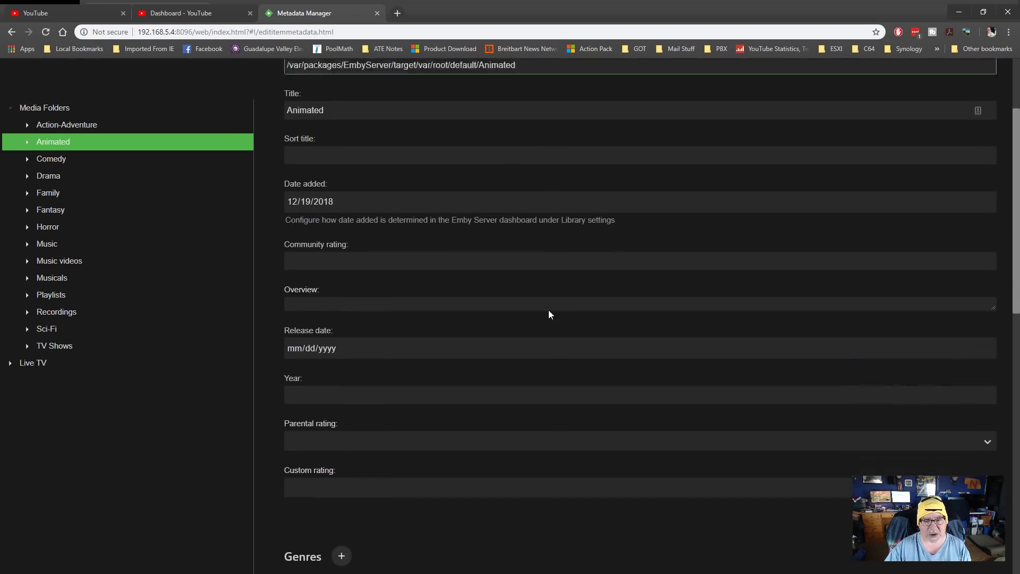
scroll(550, 313, "down", 13)
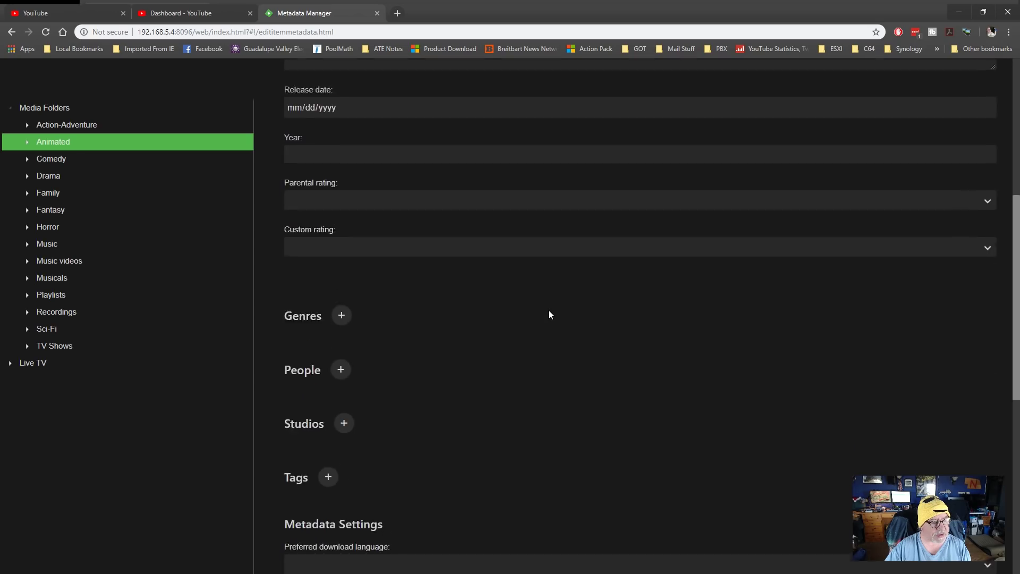
scroll(549, 316, "up", 15)
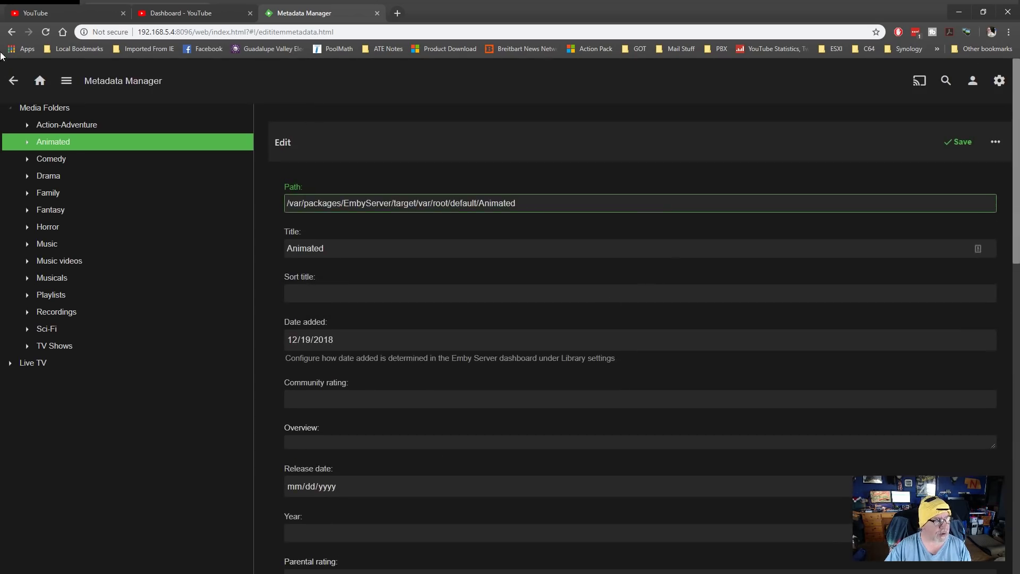
Step: Return to the server Dashboard and check its active devices, activity and active recordings
left_click(13, 84)
left_click(59, 144)
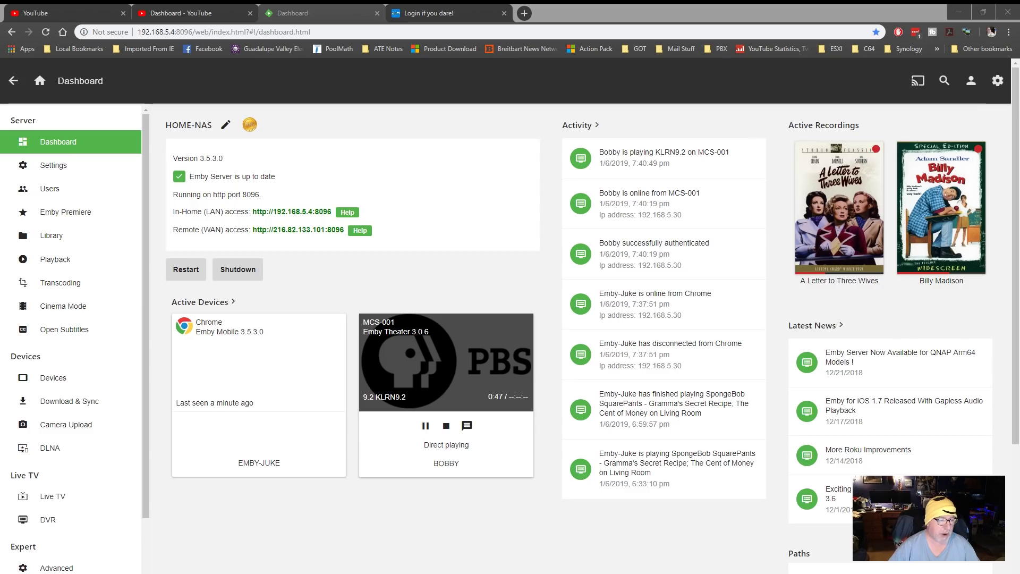
left_click(400, 434)
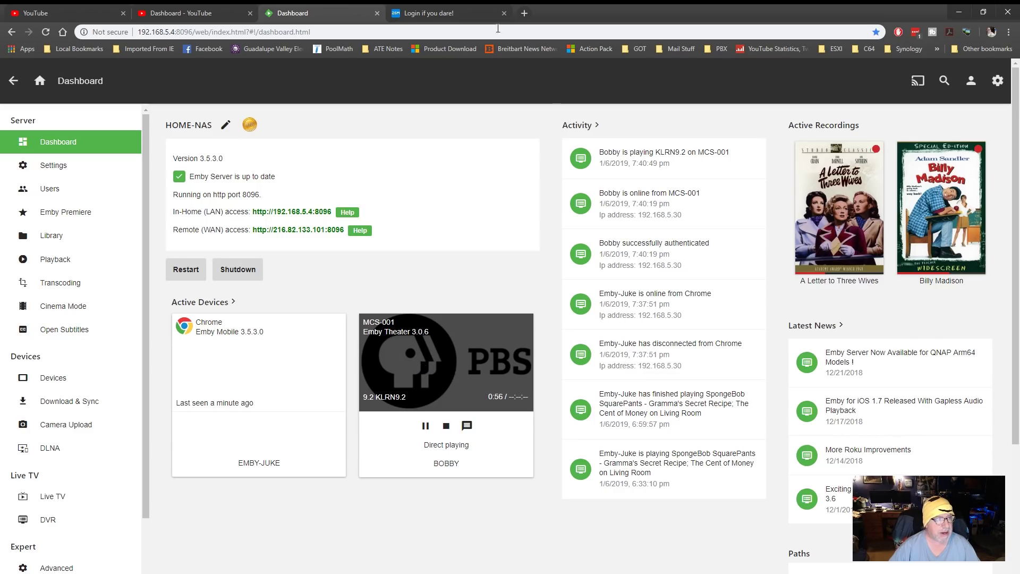
Step: Switch to the Synology DSM page and check Emby Server's resource usage and its individual processes in Resource Monitor
left_click(461, 20)
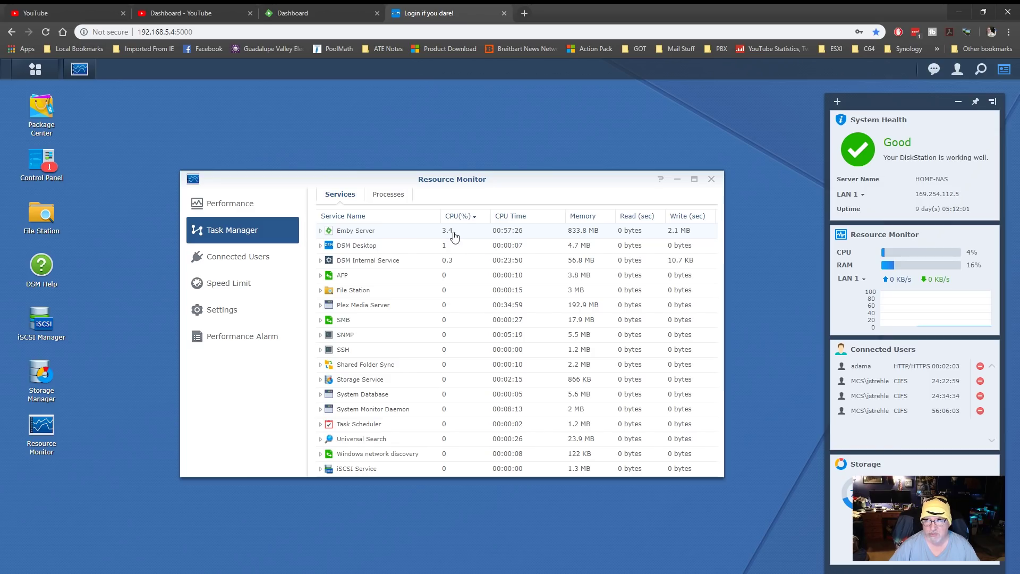
left_click(321, 232)
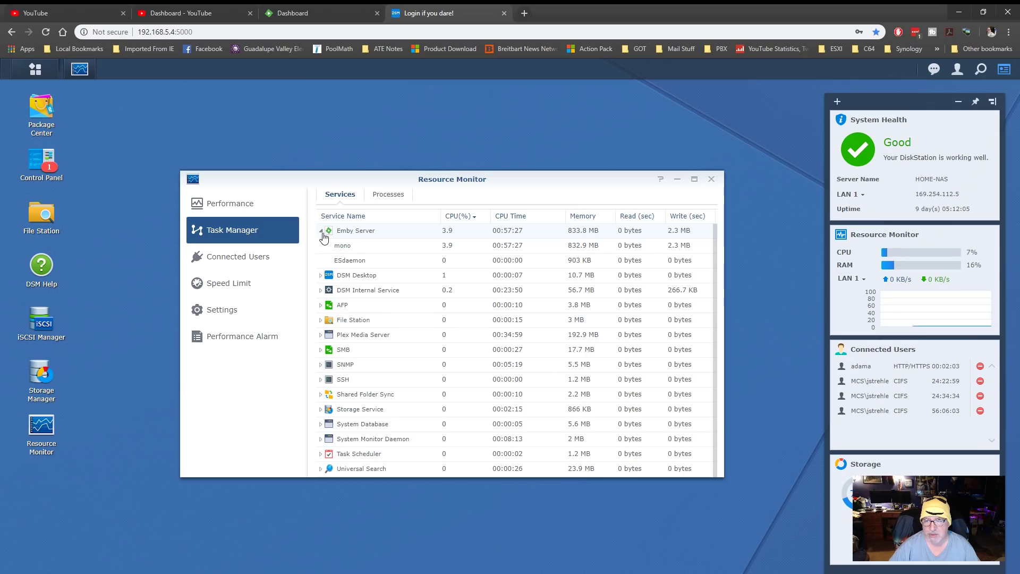
left_click(321, 231)
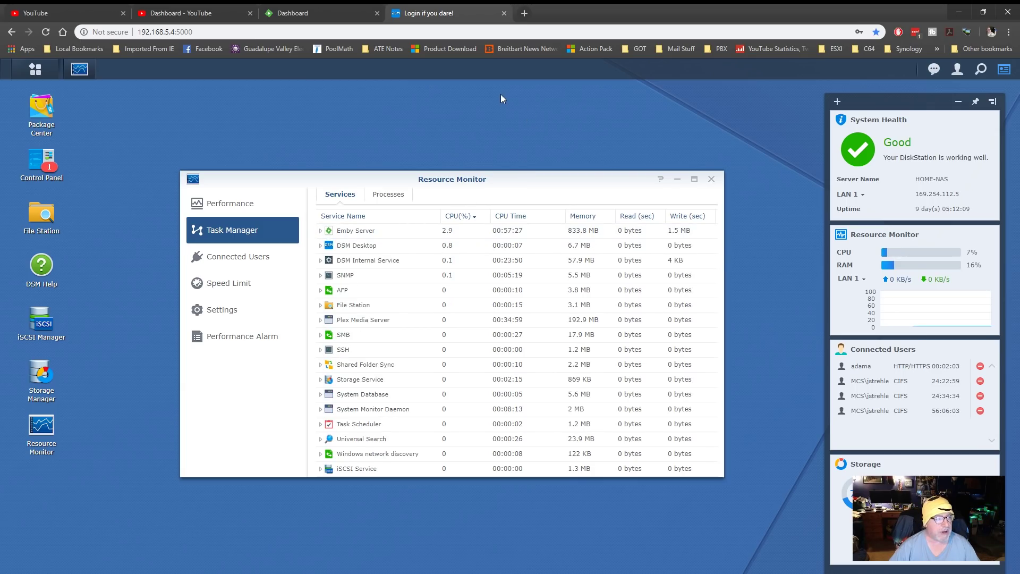
Step: Return to the Emby dashboard and check the active recordings A Letter to Three Wives and Billy Madison
left_click(337, 14)
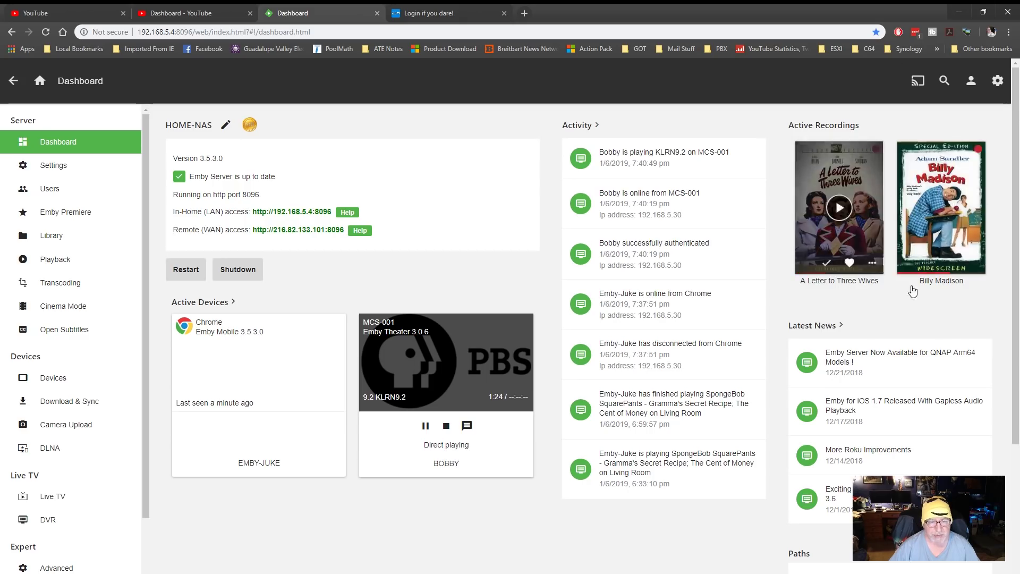
mouse_move(908, 245)
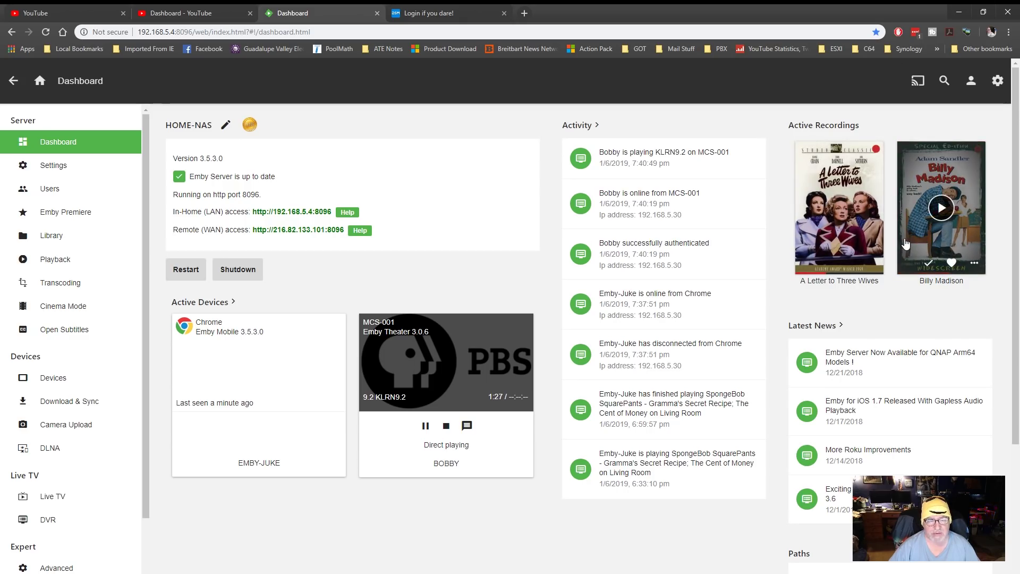
mouse_move(860, 220)
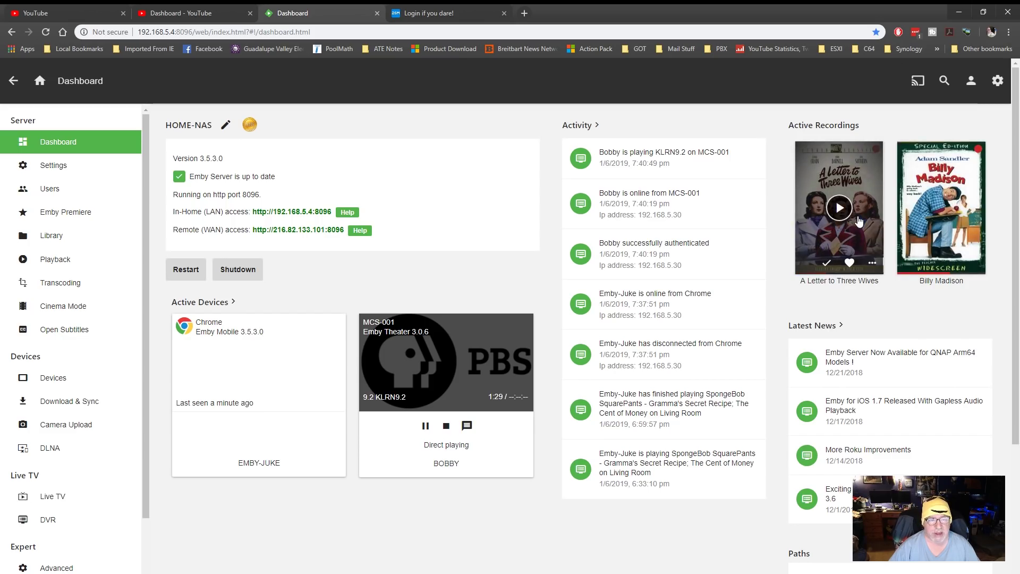
mouse_move(940, 218)
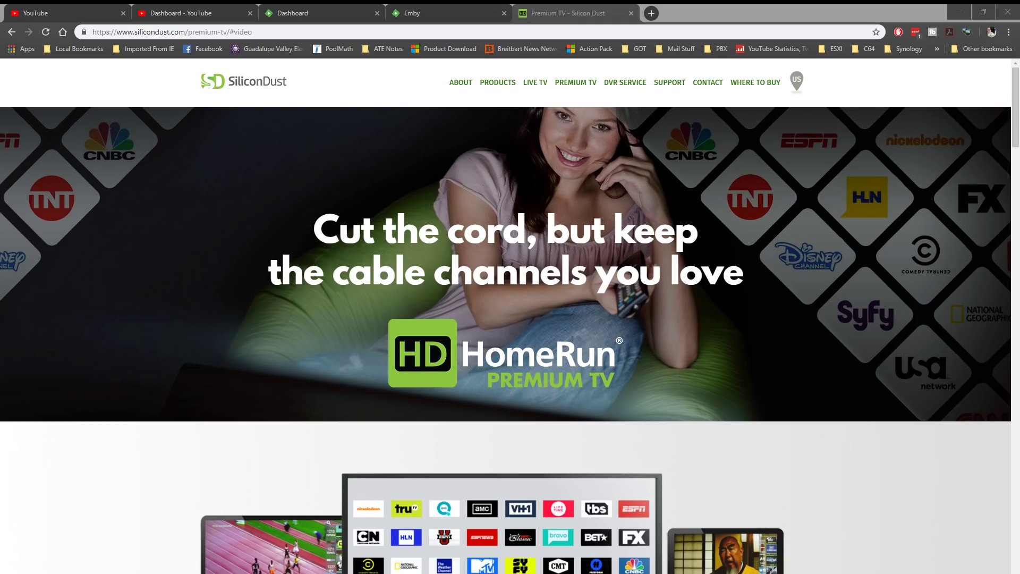
Step: Read the introduction and whole-home solution sections of SiliconDust's HDHomeRun Premium TV page
scroll(506, 340, "down", 3)
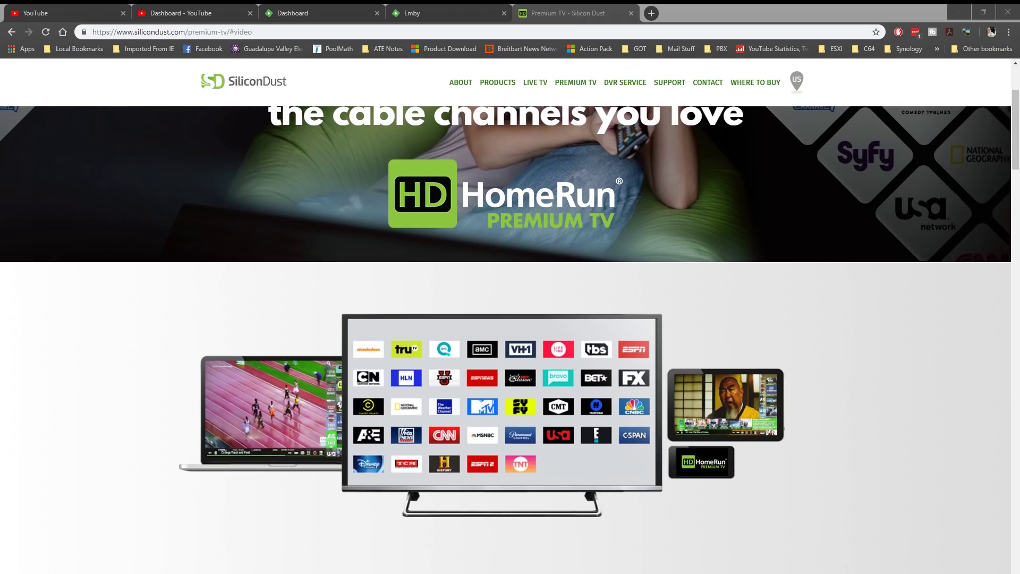
scroll(506, 340, "down", 3)
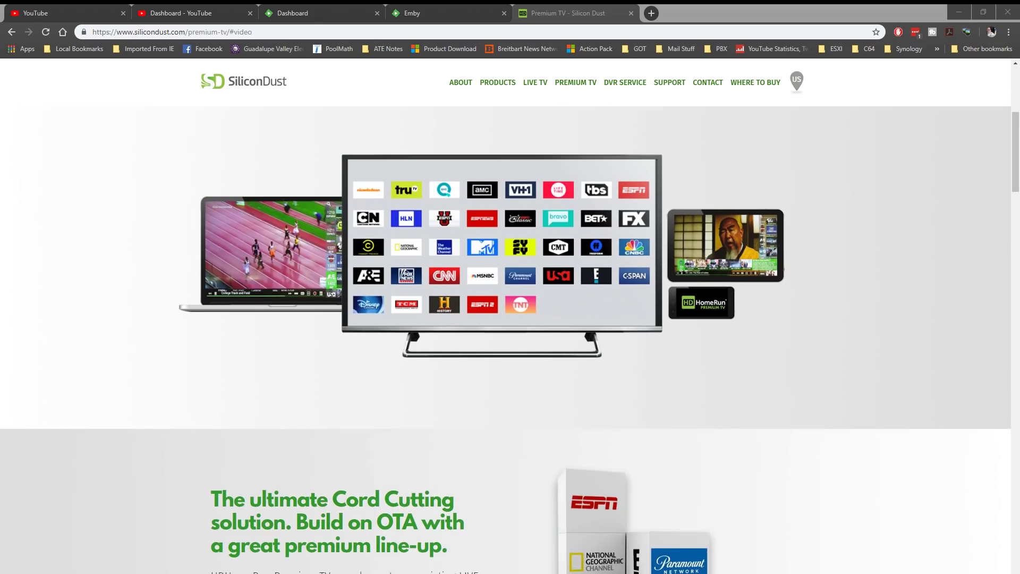
scroll(505, 340, "down", 3)
scroll(506, 339, "down", 2)
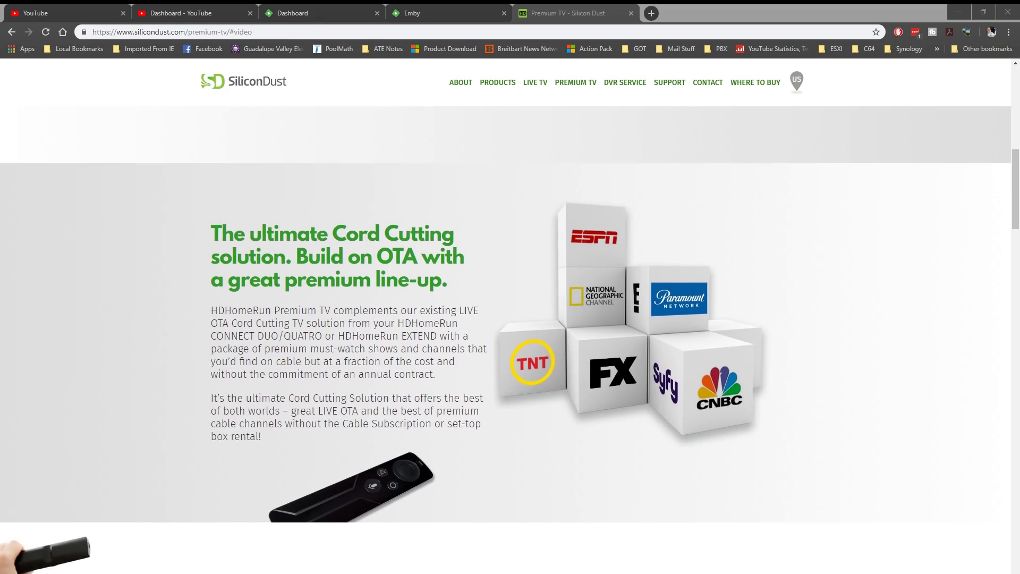
scroll(506, 340, "down", 2)
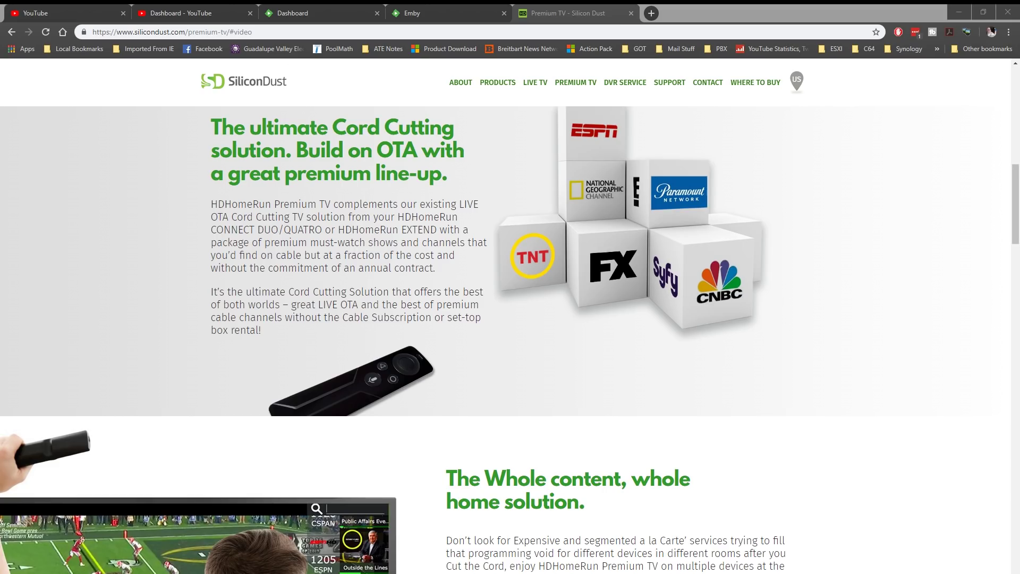
scroll(506, 340, "down", 2)
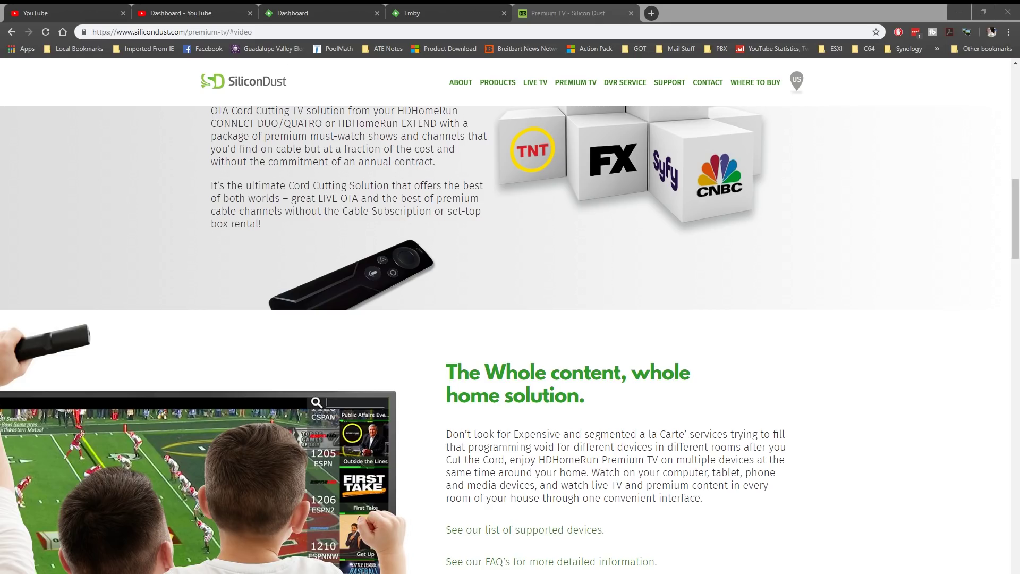
scroll(510, 340, "down", 1)
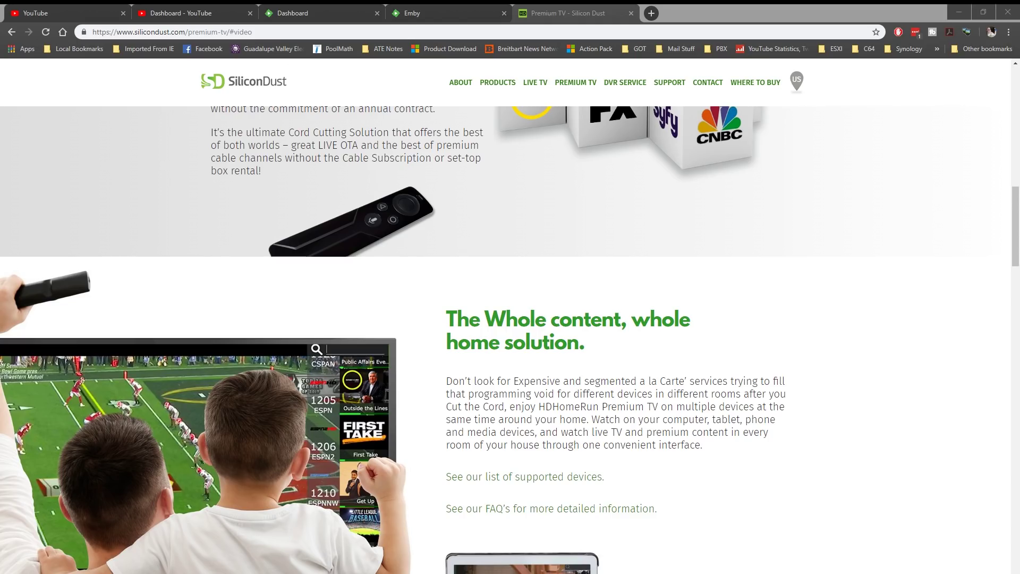
scroll(510, 340, "down", 3)
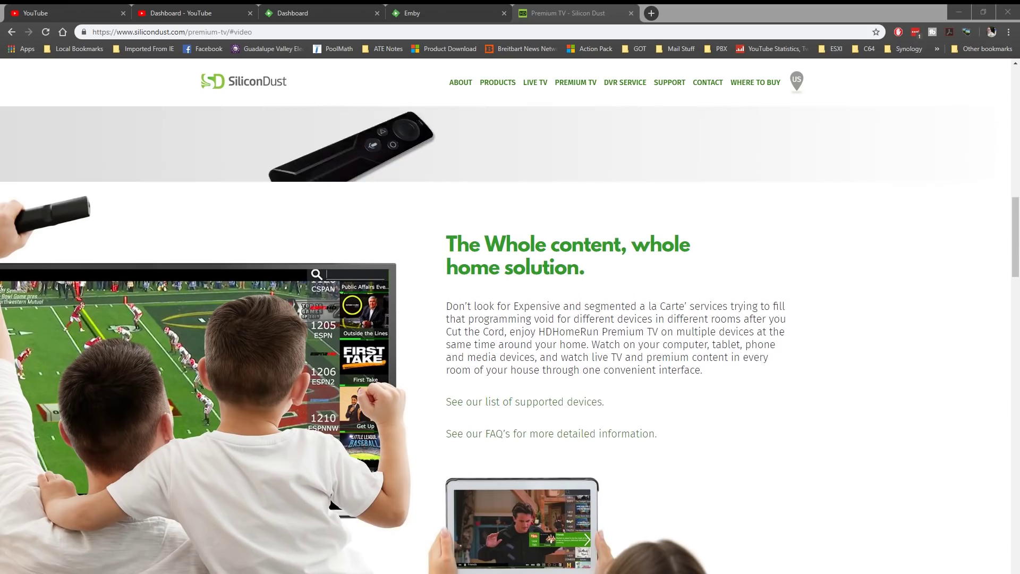
Step: Examine the Premium TV channel line-up and the notes on partner applications and regional availability
scroll(510, 340, "down", 6)
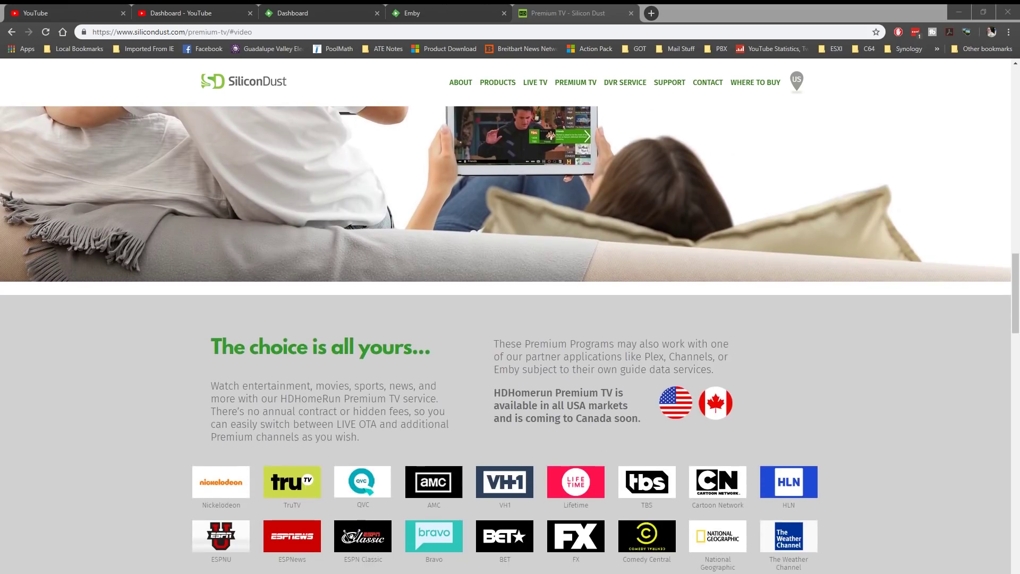
scroll(510, 340, "down", 3)
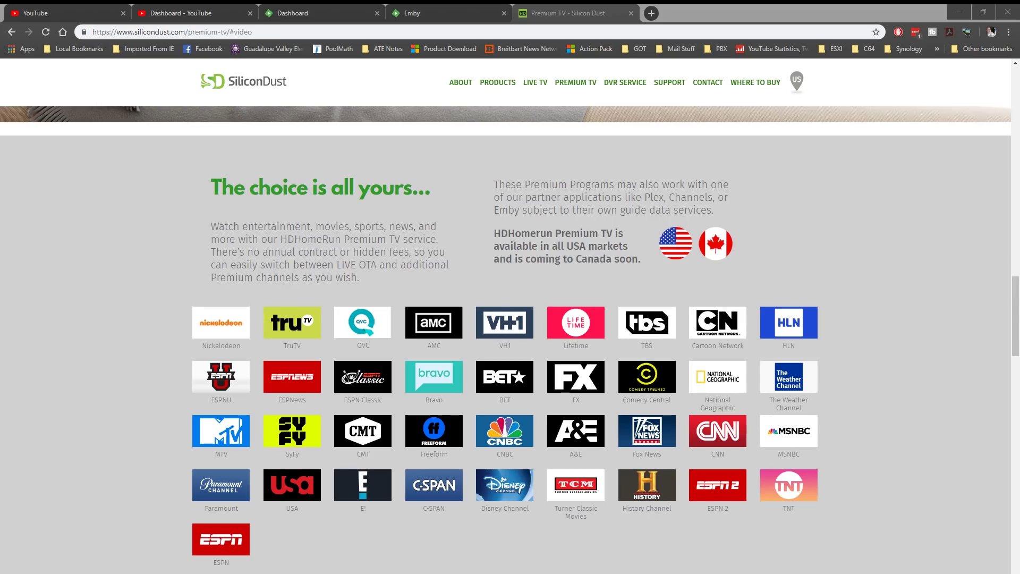
scroll(510, 340, "down", 2)
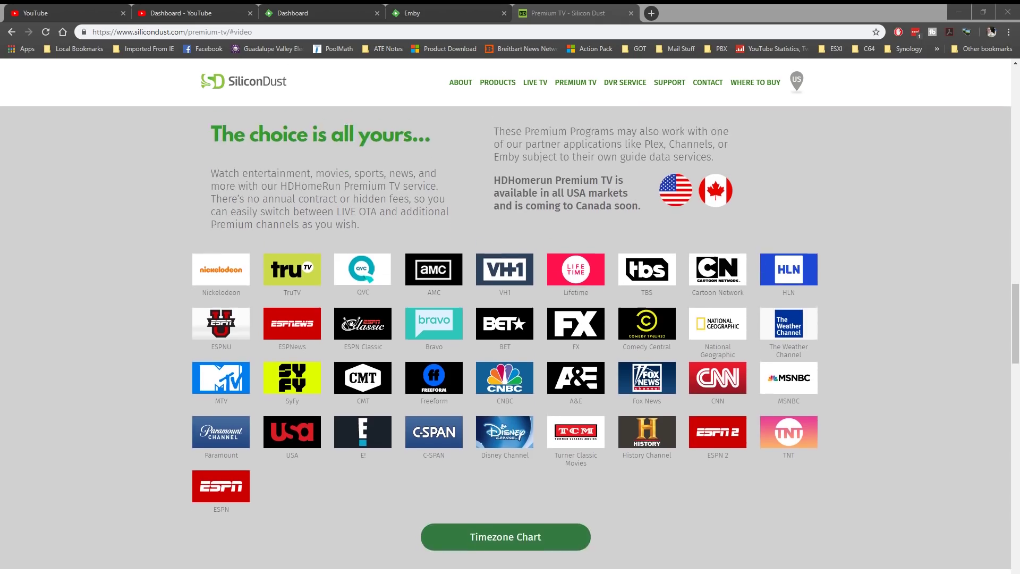
scroll(511, 340, "down", 1)
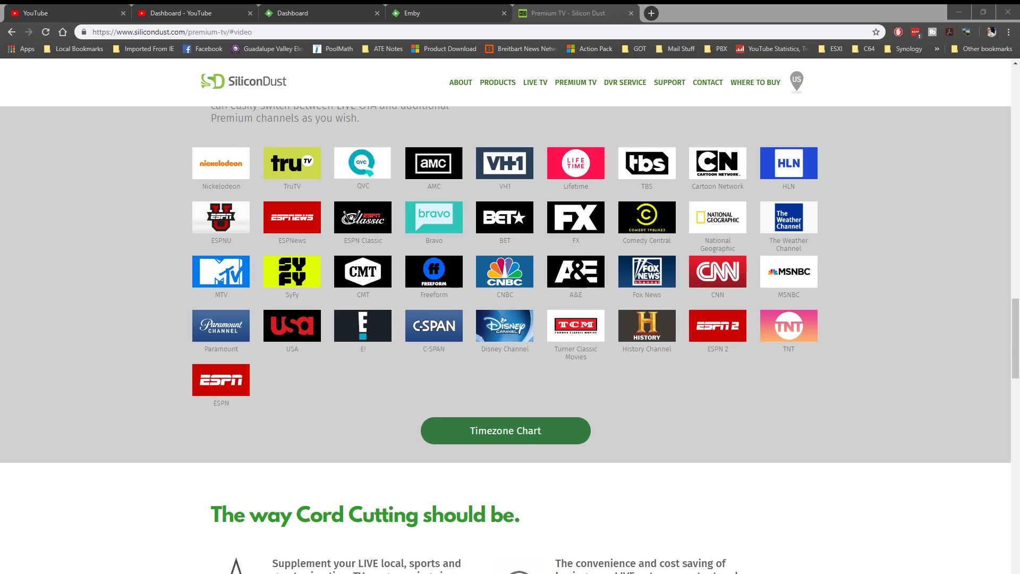
Step: Review the Premium TV service's features, monthly price, supported devices and third-party media center applications
scroll(506, 340, "down", 6)
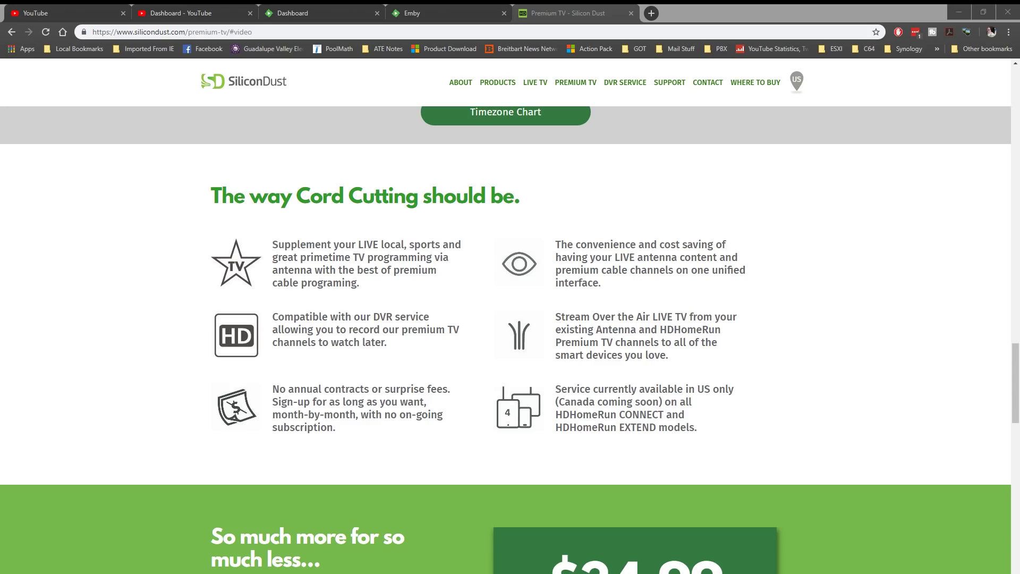
scroll(505, 340, "down", 3)
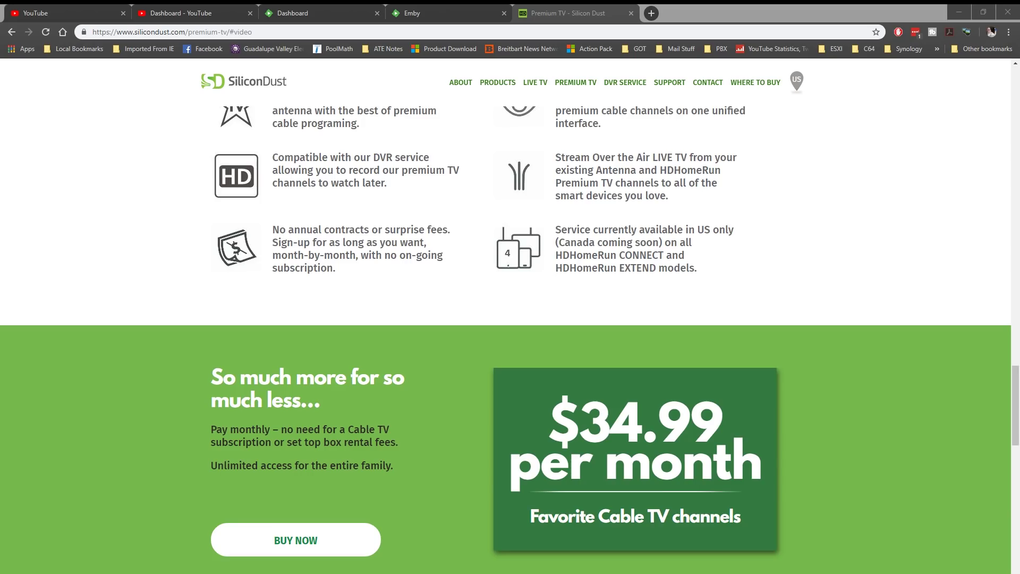
scroll(506, 331, "down", 5)
scroll(506, 340, "down", 5)
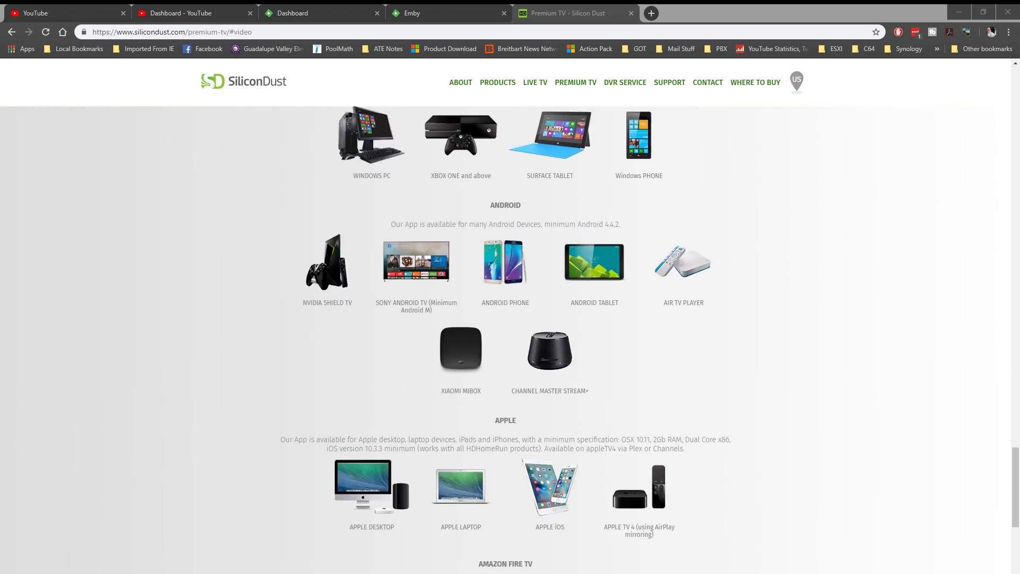
scroll(506, 341, "down", 4)
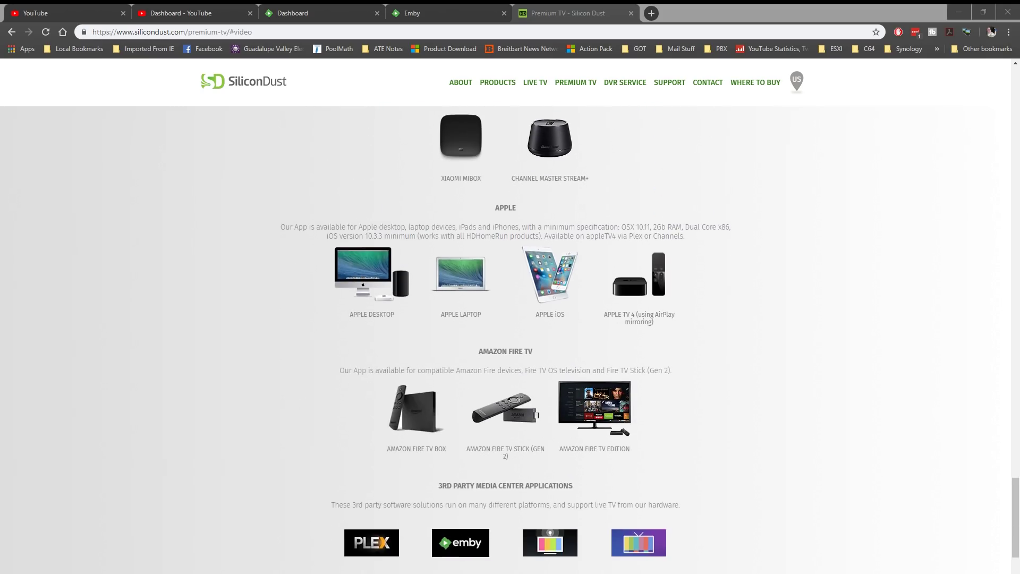
scroll(506, 340, "down", 2)
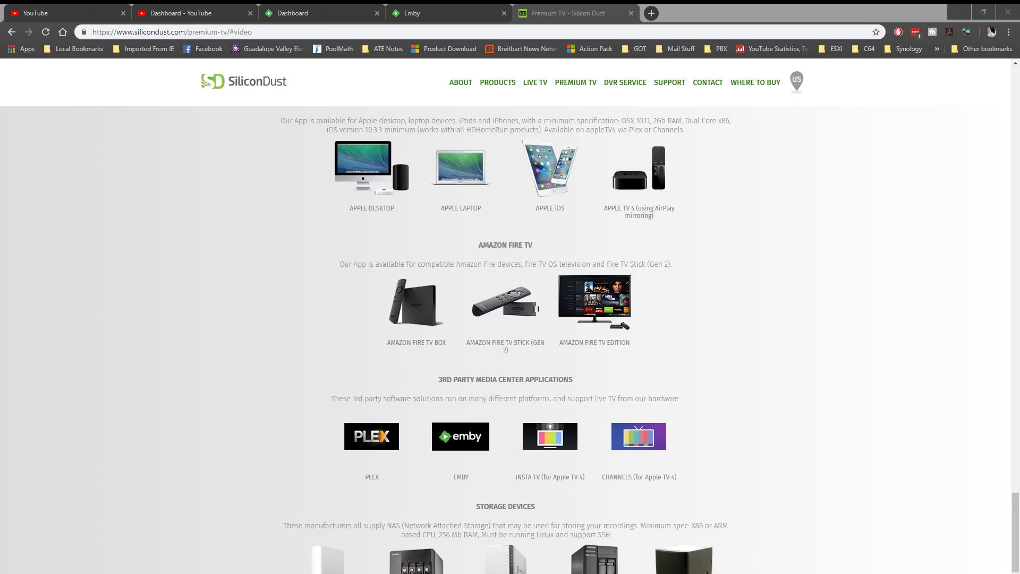
Step: Go back from the supported devices to the Premium TV pricing section and reread the monthly offer
scroll(506, 340, "up", 1)
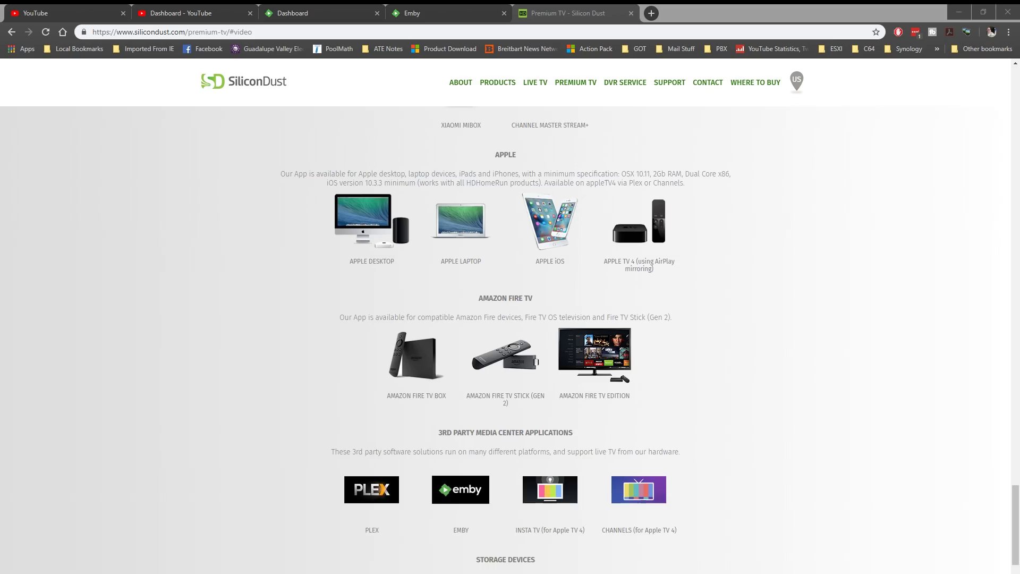
scroll(506, 341, "up", 2)
scroll(505, 340, "up", 12)
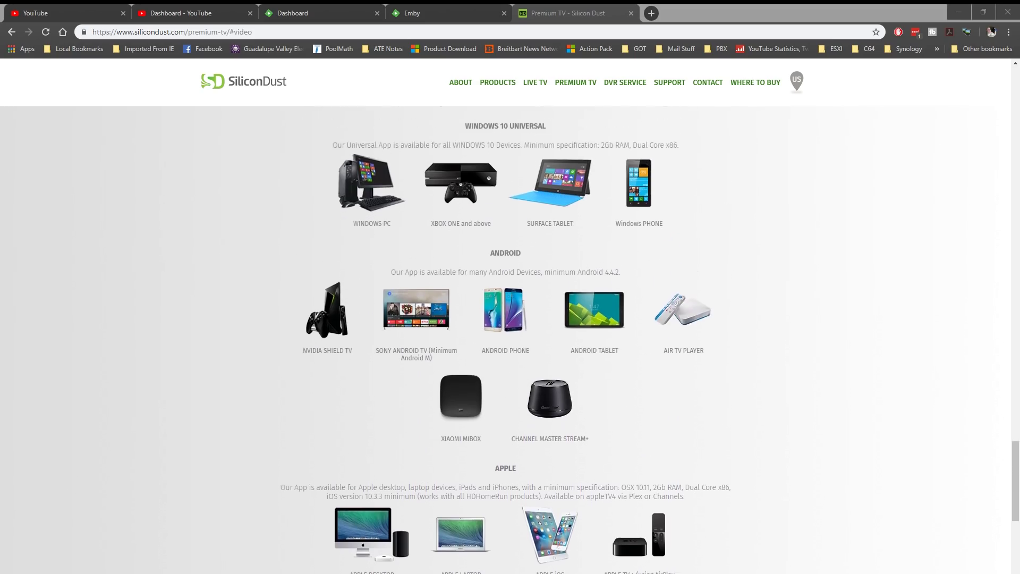
scroll(505, 340, "up", 11)
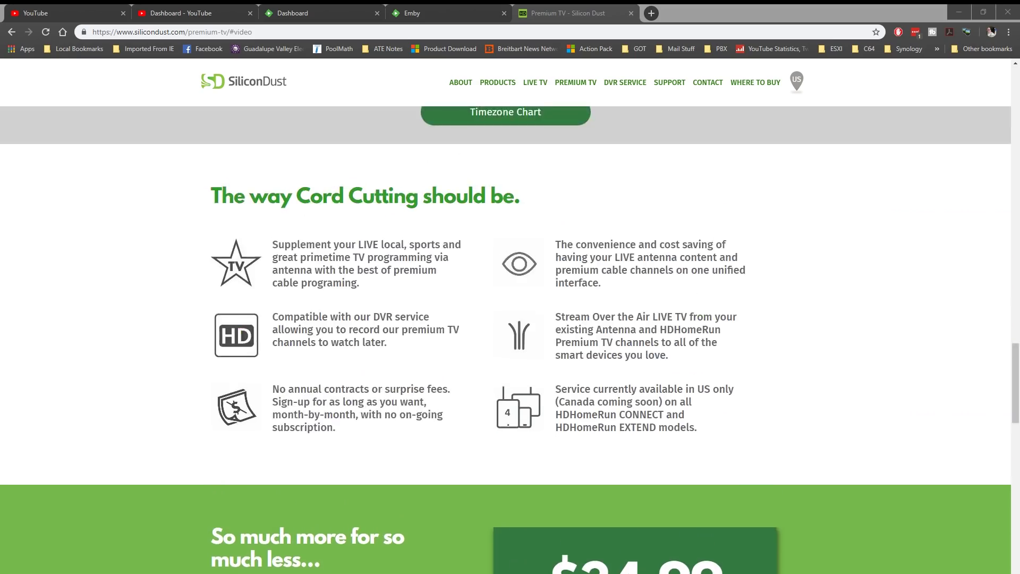
scroll(505, 340, "down", 4)
scroll(506, 341, "down", 4)
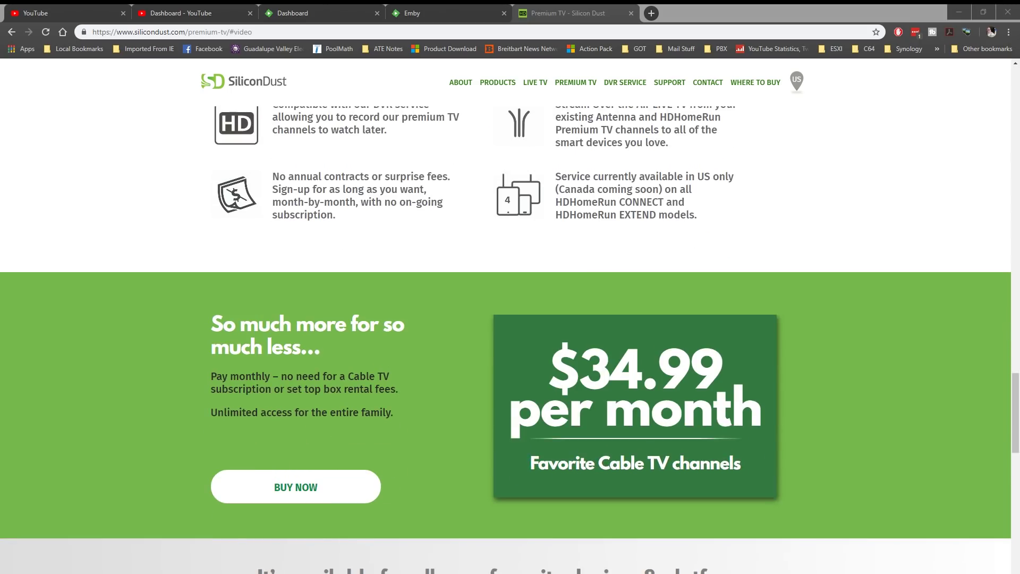
scroll(506, 340, "down", 3)
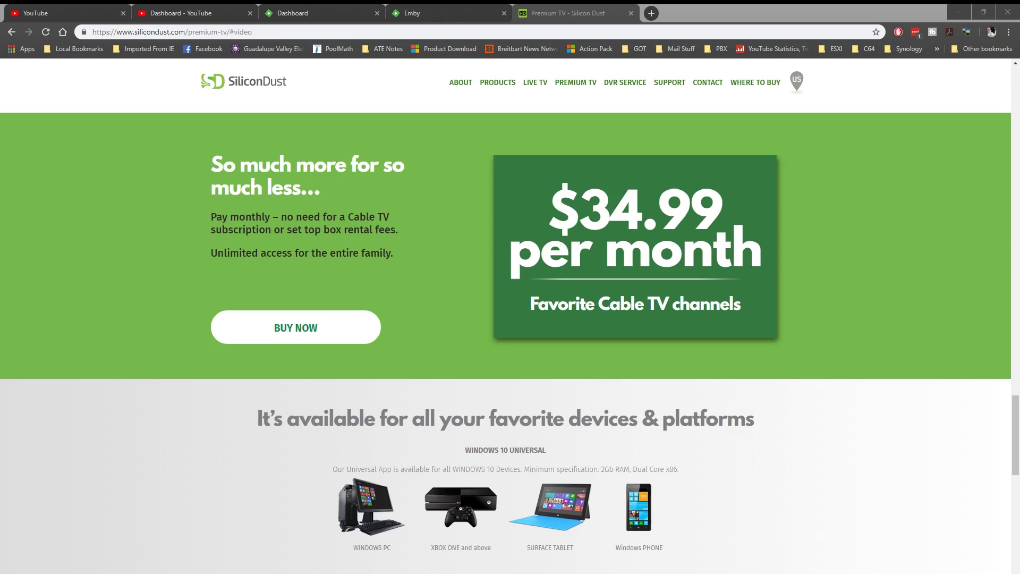
Step: Look back over the Premium TV channel line-up and the opening cord-cutting overview
scroll(506, 340, "up", 12)
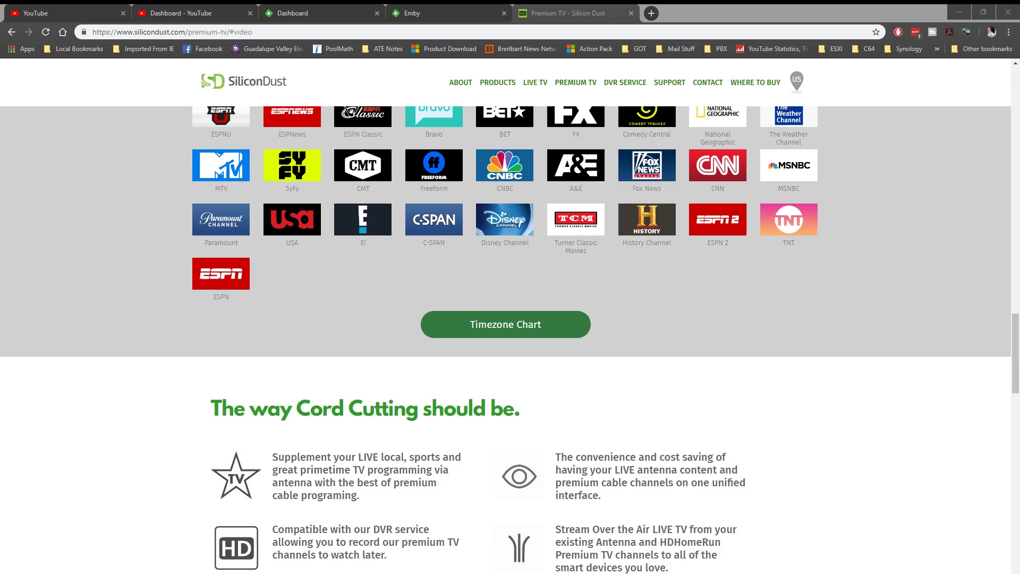
scroll(506, 340, "up", 10)
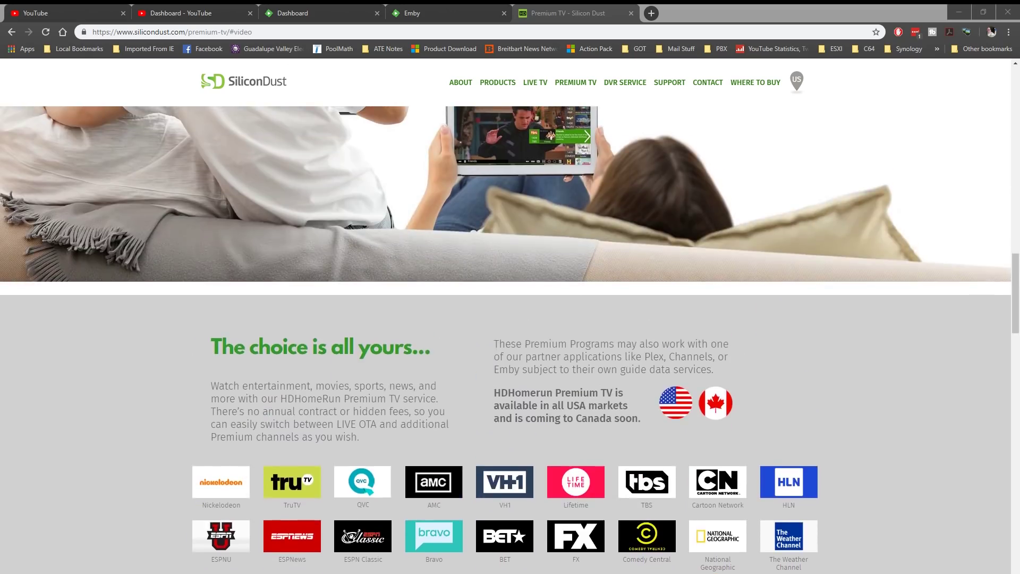
scroll(506, 341, "up", 10)
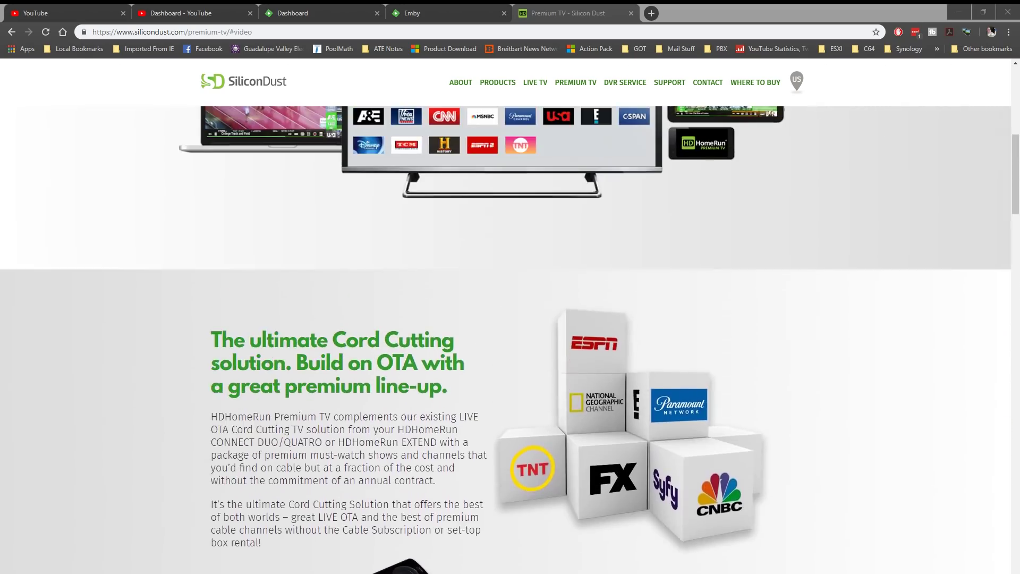
scroll(506, 340, "up", 4)
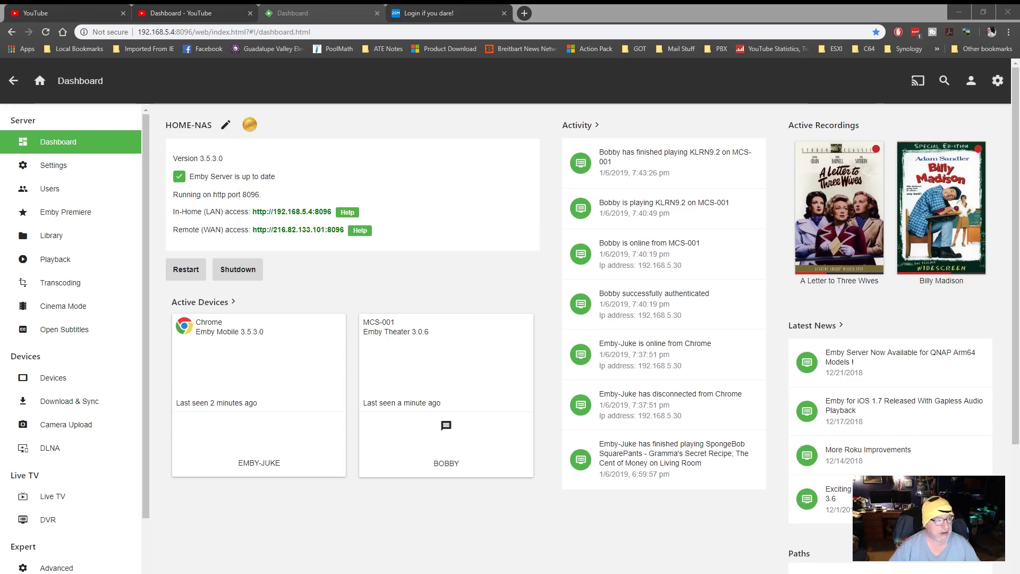
Step: Open Emby's web client from the In-Home (LAN) access link in a new tab and view its home page down to On Now
middle_click(304, 212)
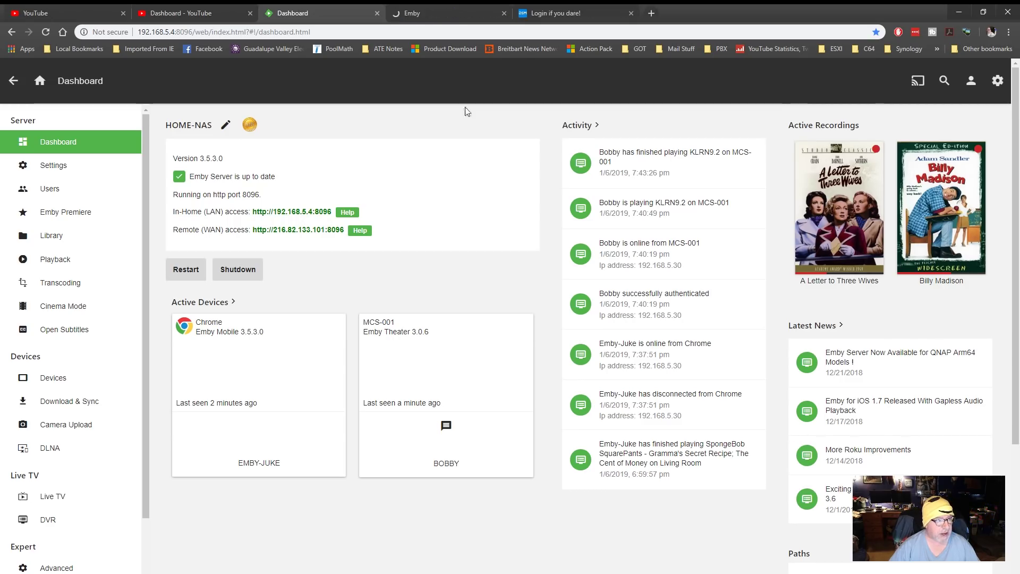
left_click(425, 12)
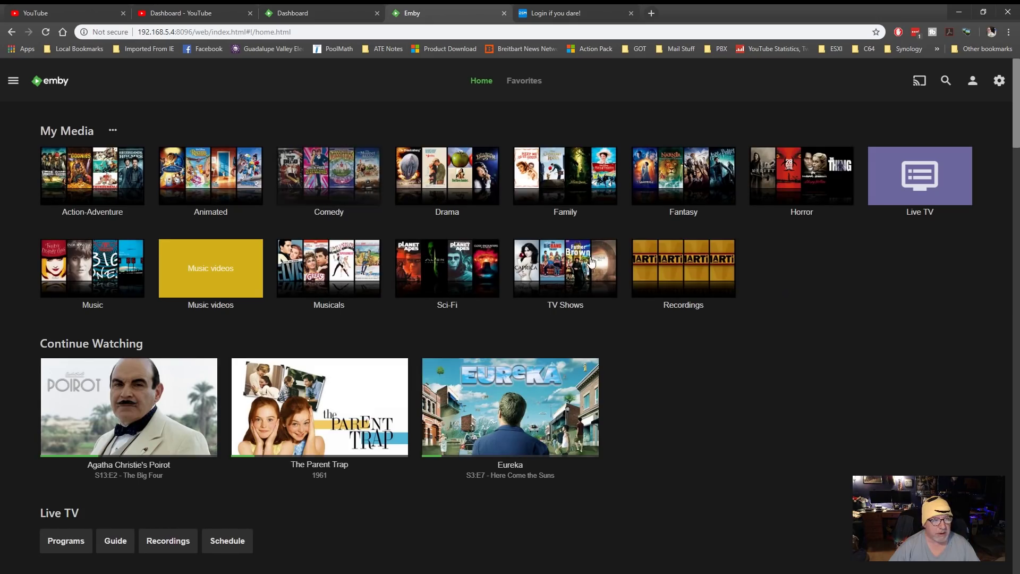
scroll(827, 342, "down", 8)
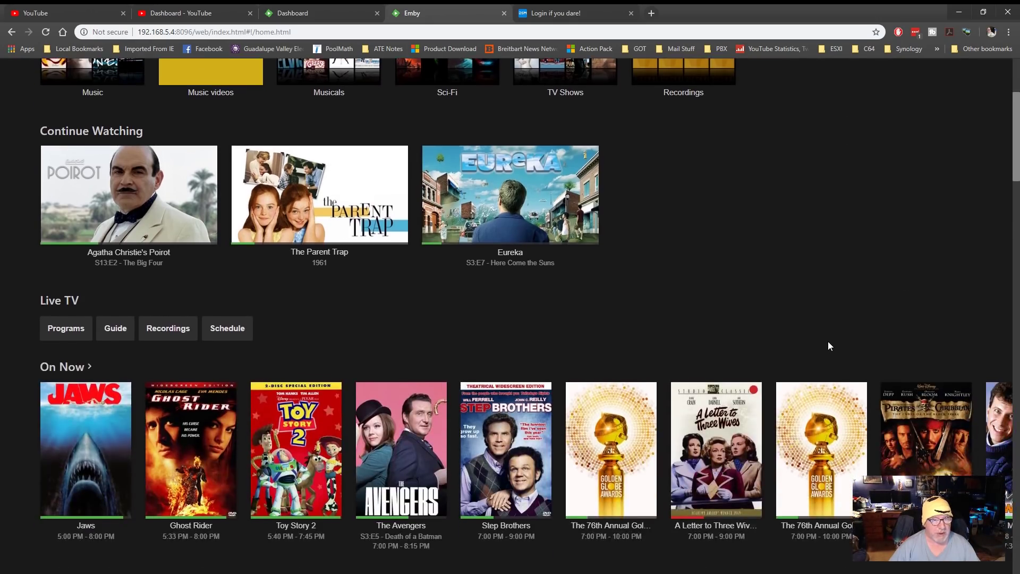
Step: Look through the home page's latest media rows down to Latest Recordings, and return to My Media
scroll(829, 347, "down", 19)
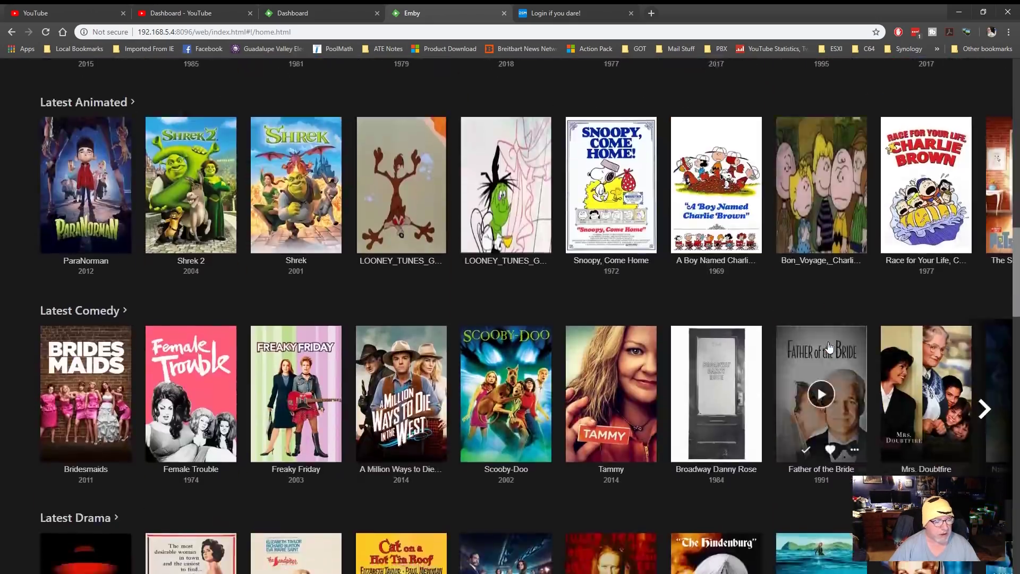
scroll(829, 348, "down", 11)
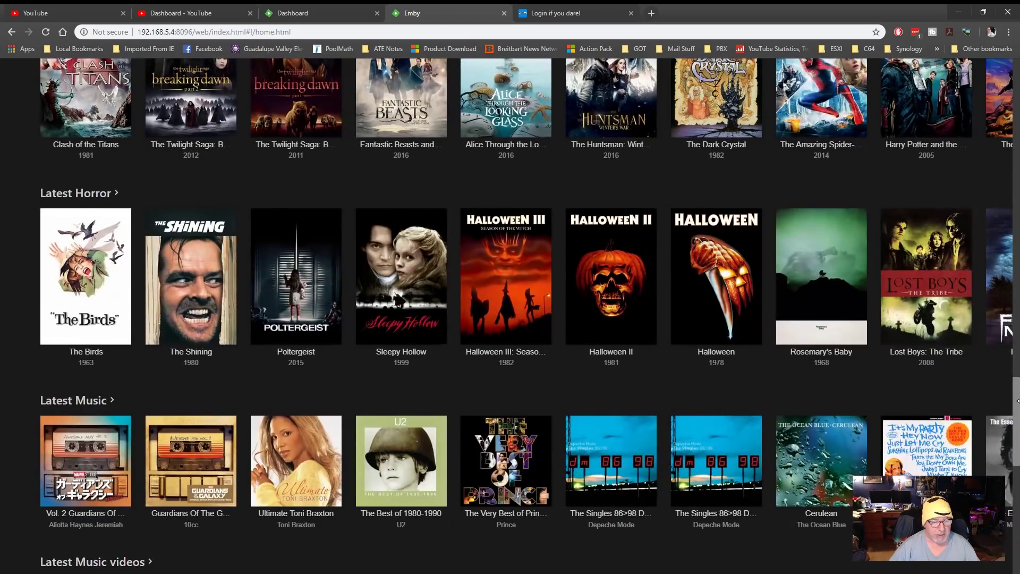
scroll(1010, 423, "down", 13)
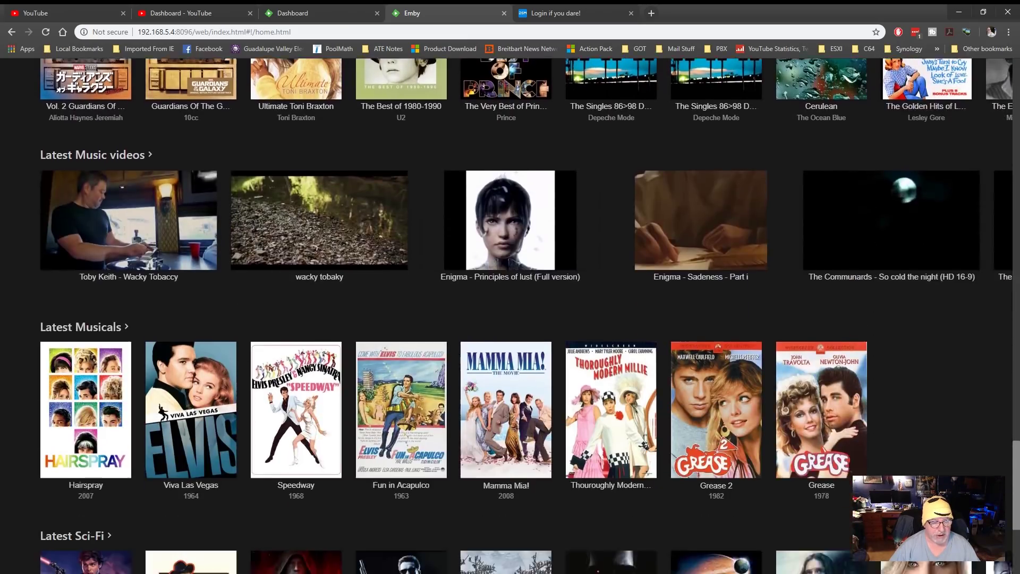
scroll(1010, 423, "down", 5)
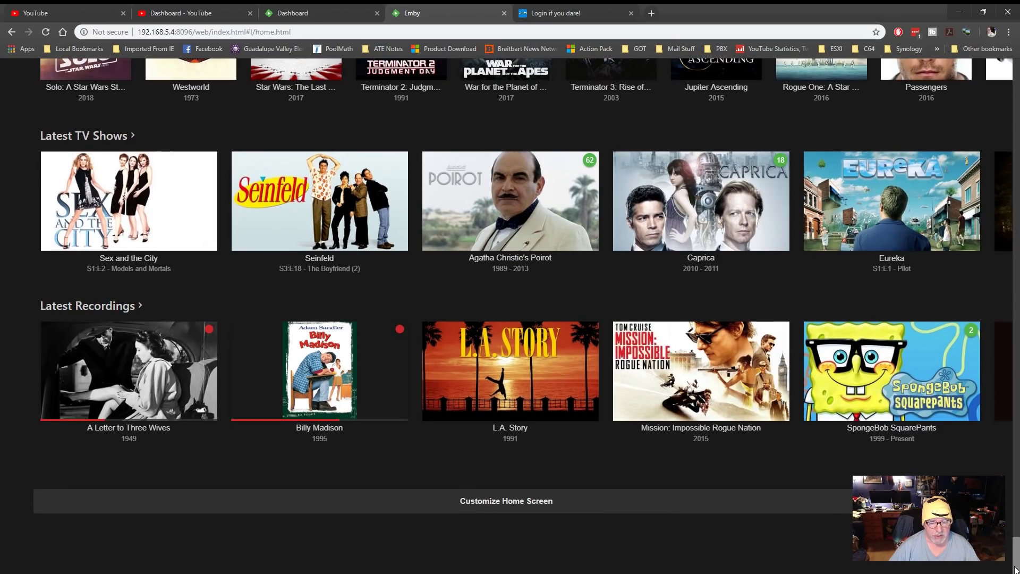
scroll(1017, 569, "up", 20)
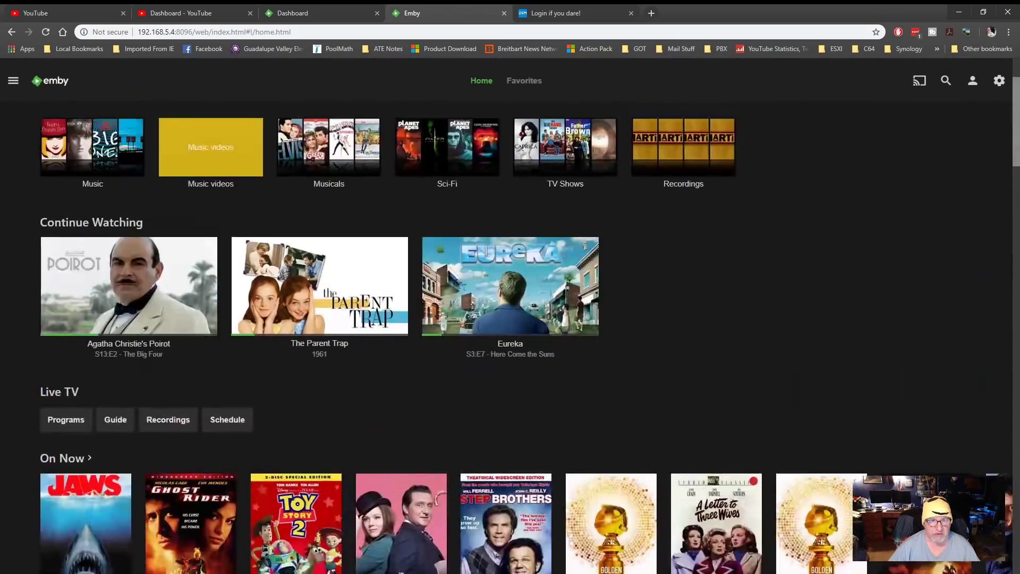
left_click_drag(1017, 114, 1017, 95)
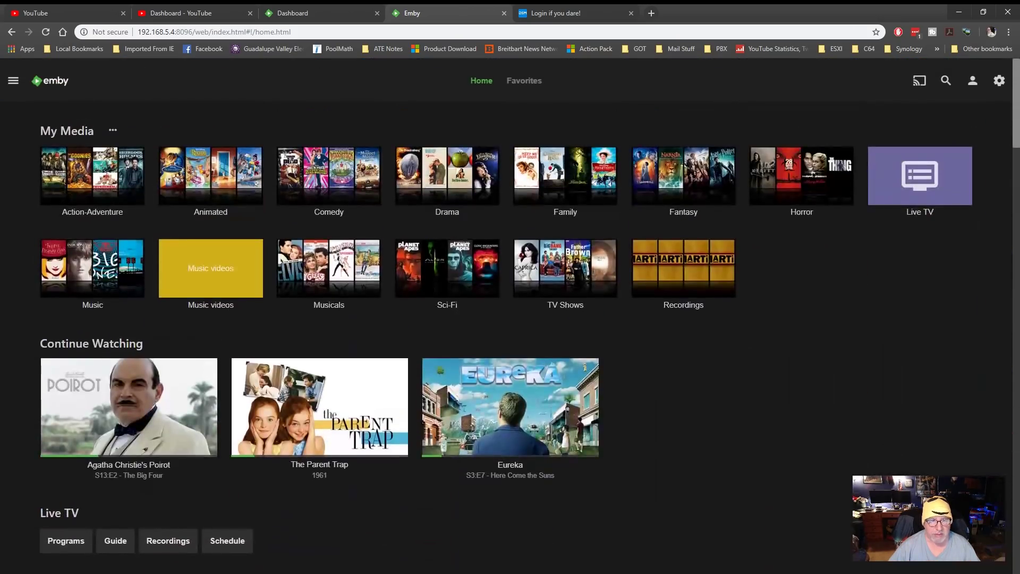
Step: View the contents of the Recordings library from My Media, and return to the home page
left_click(972, 85)
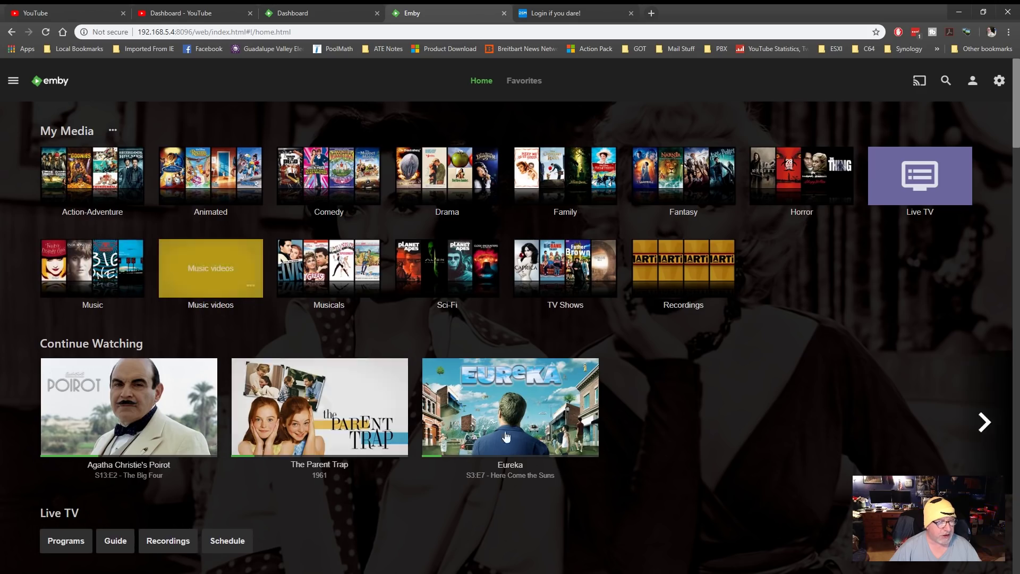
left_click(681, 273)
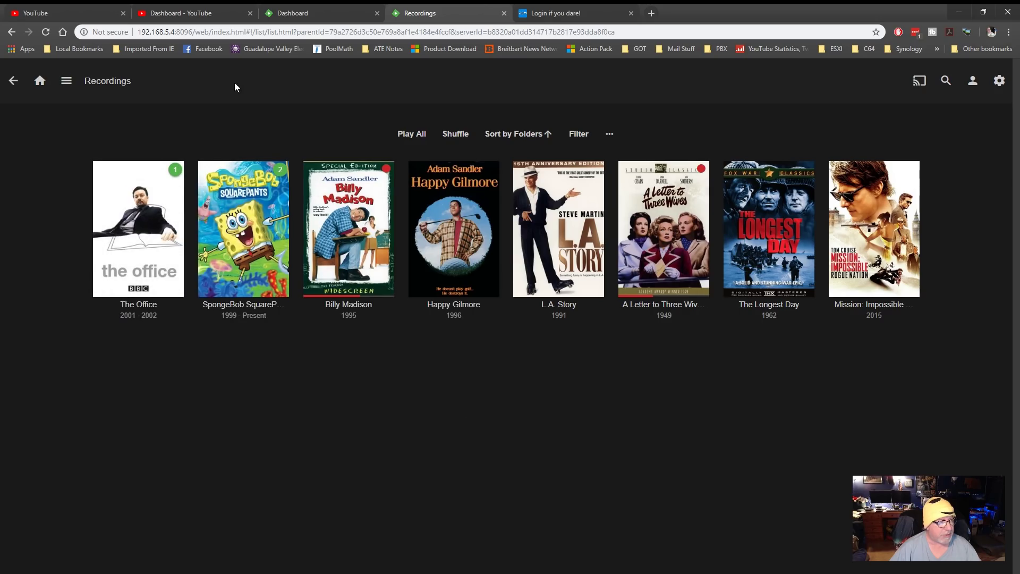
left_click(40, 81)
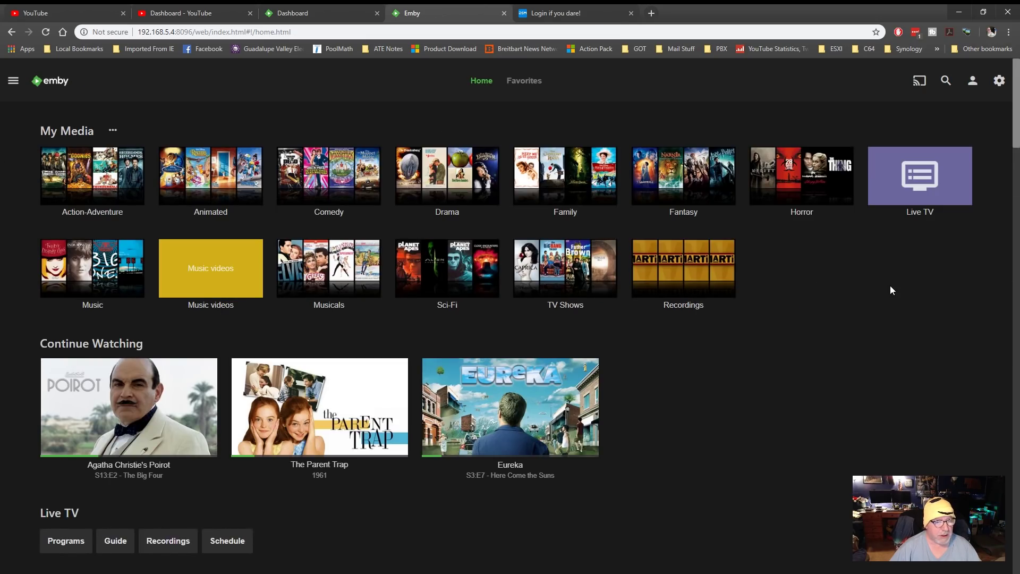
Step: Open the Action-Adventure library and browse its movie posters
left_click(114, 163)
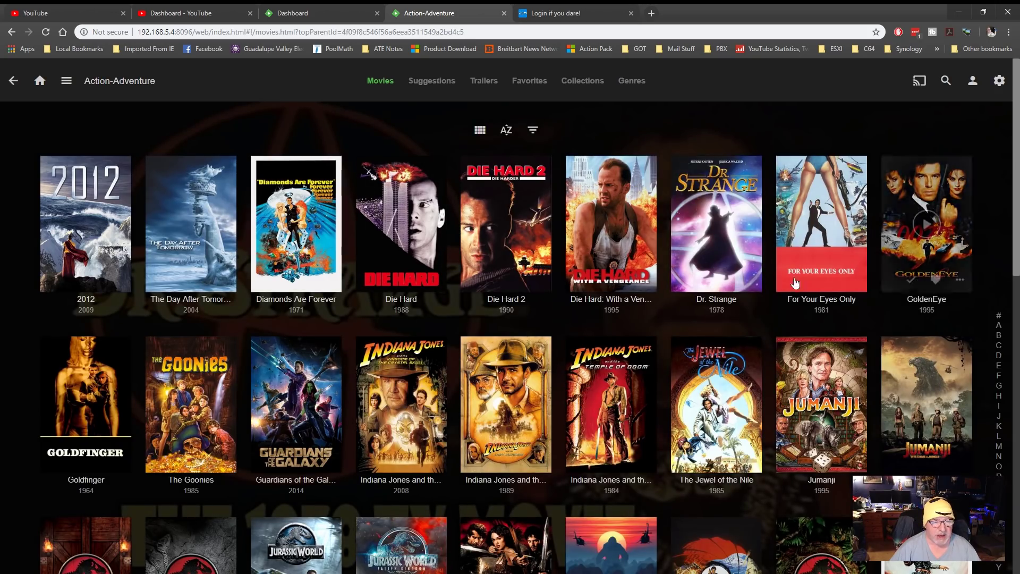
scroll(666, 365, "down", 3)
scroll(665, 365, "up", 3)
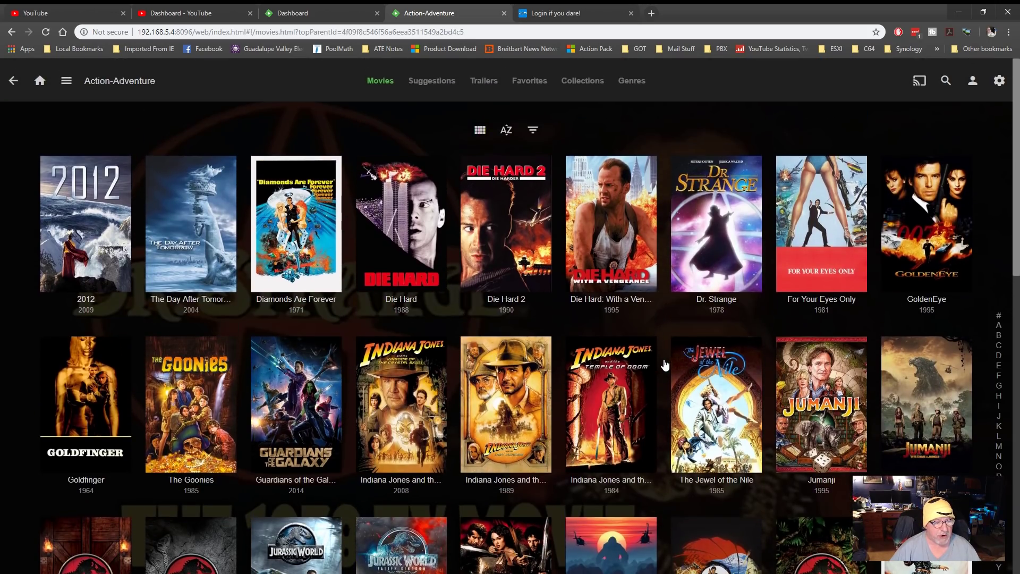
scroll(665, 365, "down", 6)
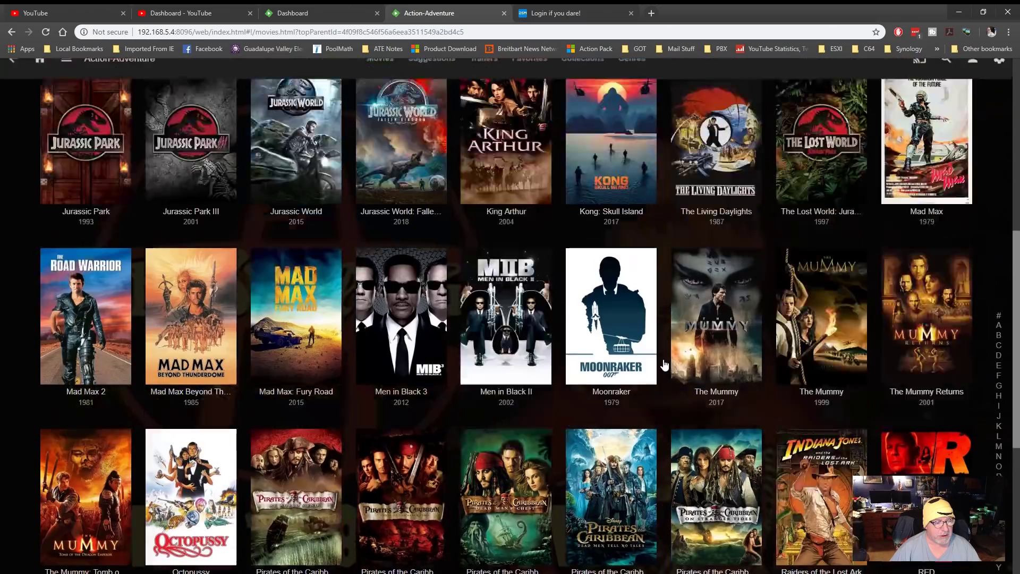
scroll(665, 365, "up", 6)
Step: Open the Die Hard movie's details page and look over its description and Cast & Crew section
left_click(427, 229)
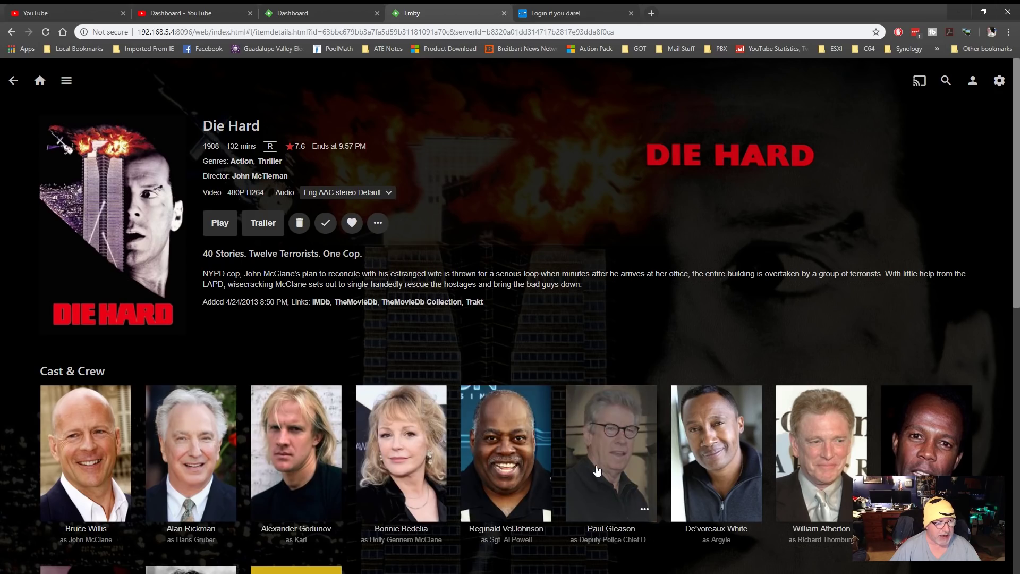
scroll(595, 470, "down", 4)
scroll(595, 470, "up", 4)
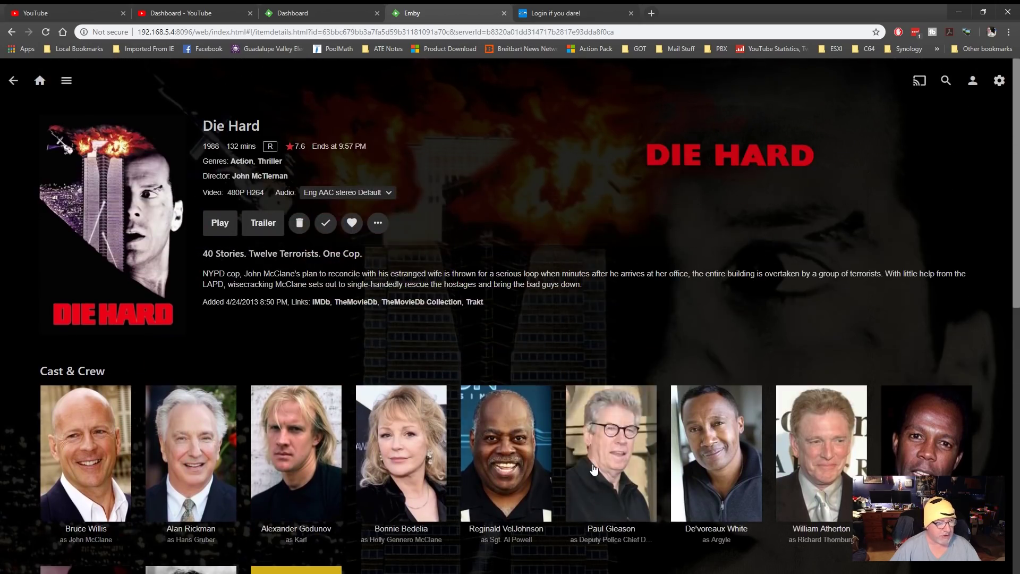
Step: View the biographies and movie lists of cast members Reginald VelJohnson and Alan Rickman, returning to Die Hard after each
left_click(531, 434)
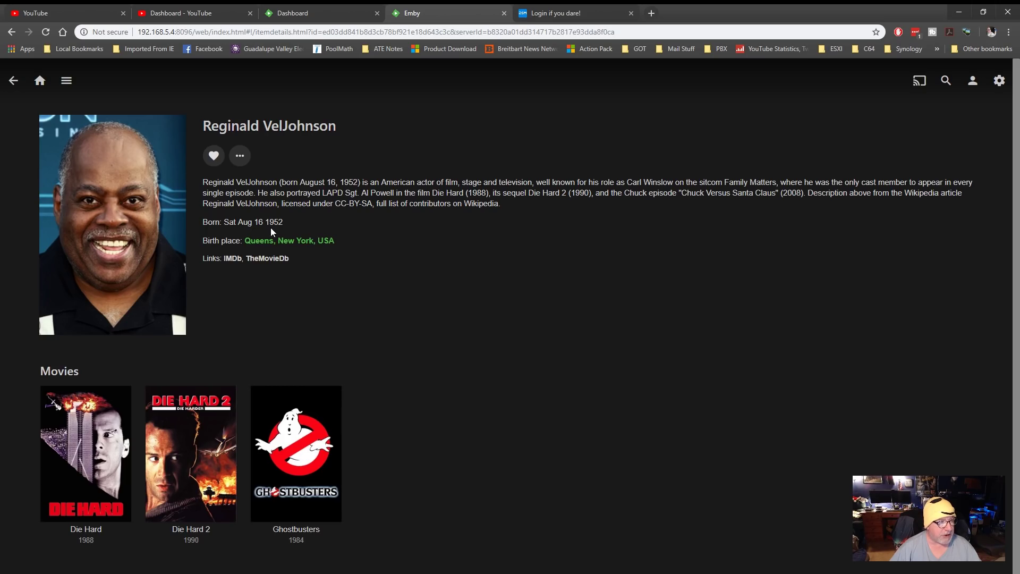
left_click(13, 81)
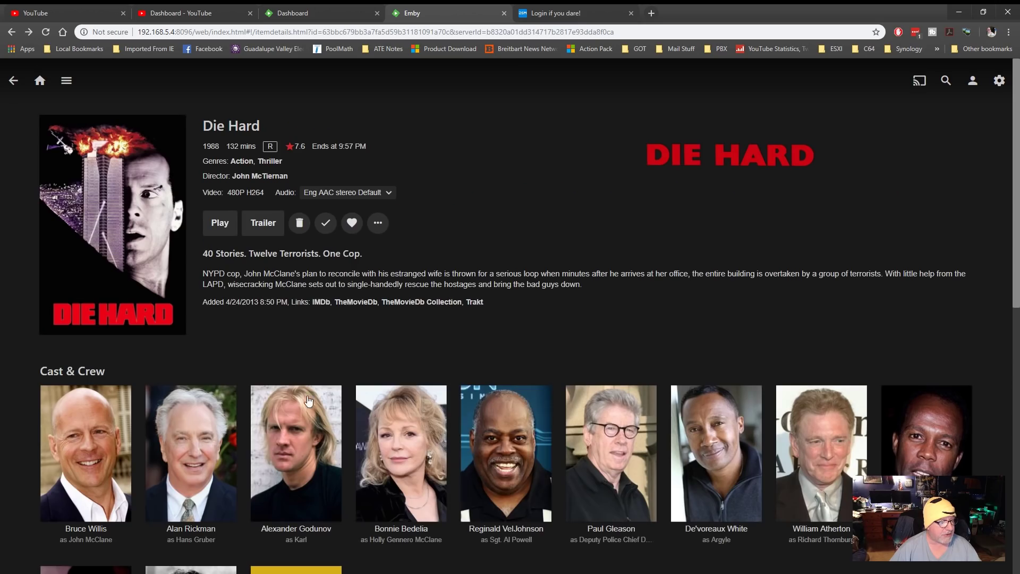
left_click(196, 444)
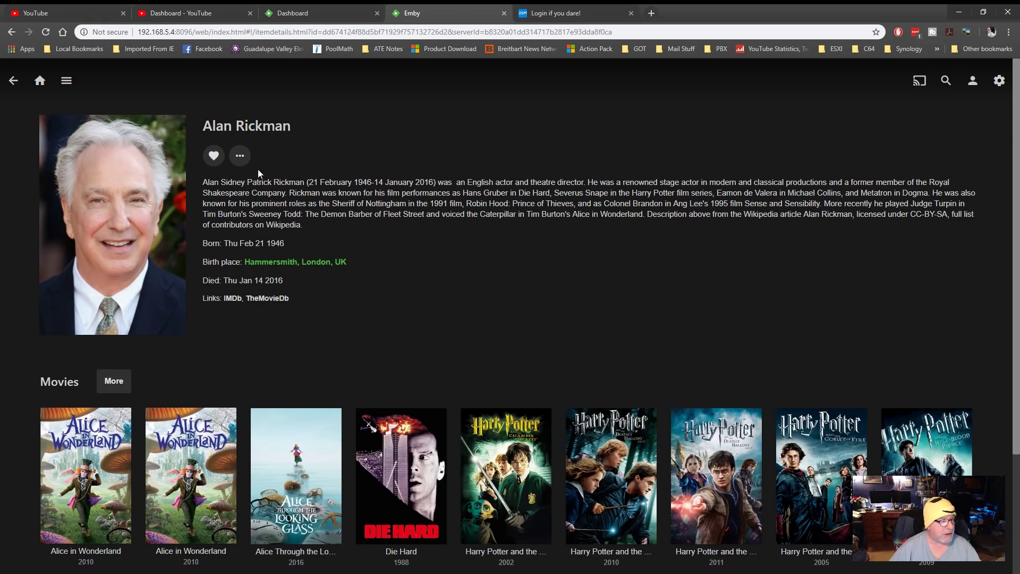
left_click(10, 80)
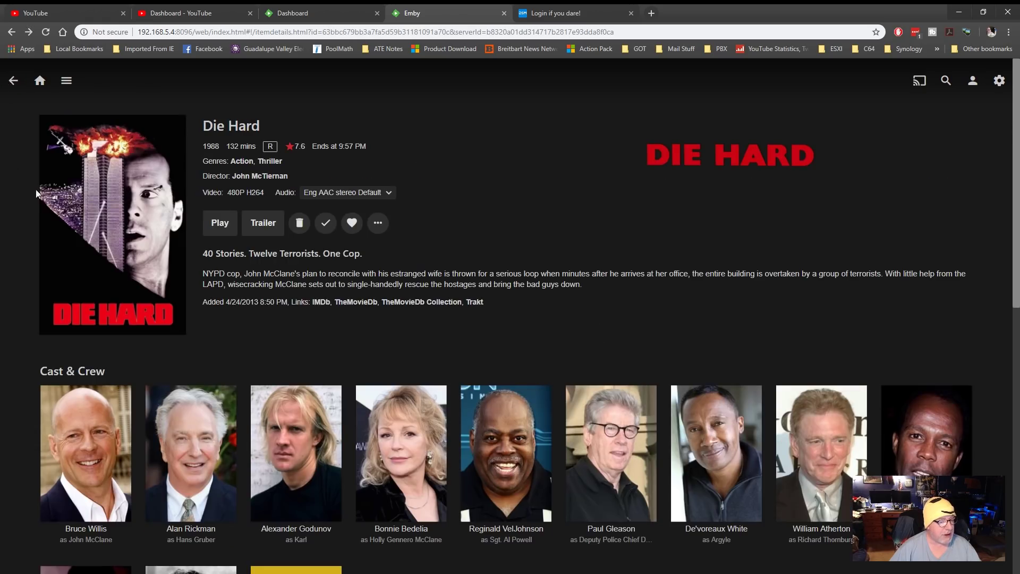
Step: Go back to the Action-Adventure library, browse more of its movies, and return to the home page
left_click(12, 80)
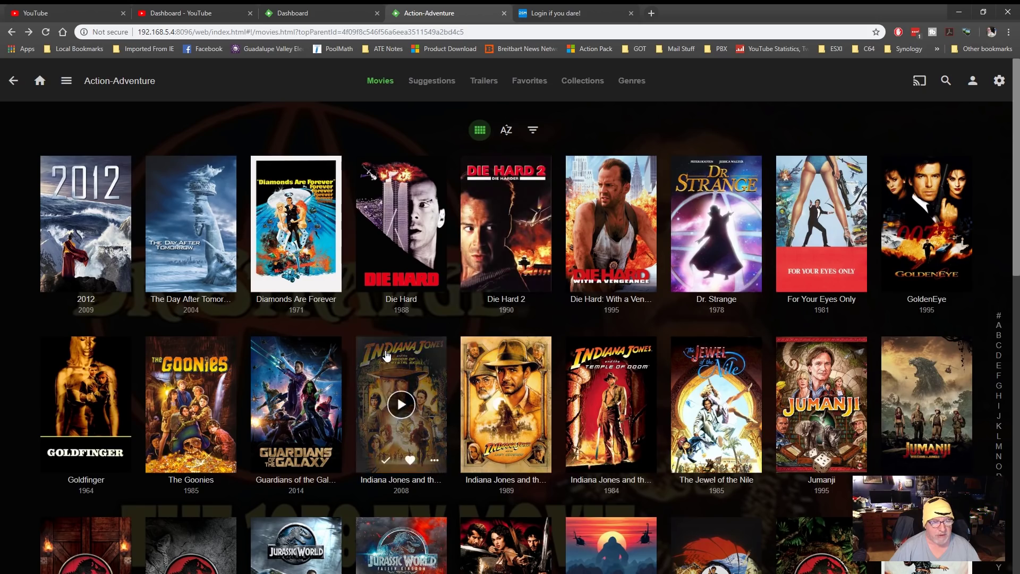
scroll(397, 353, "down", 7)
scroll(386, 355, "down", 3)
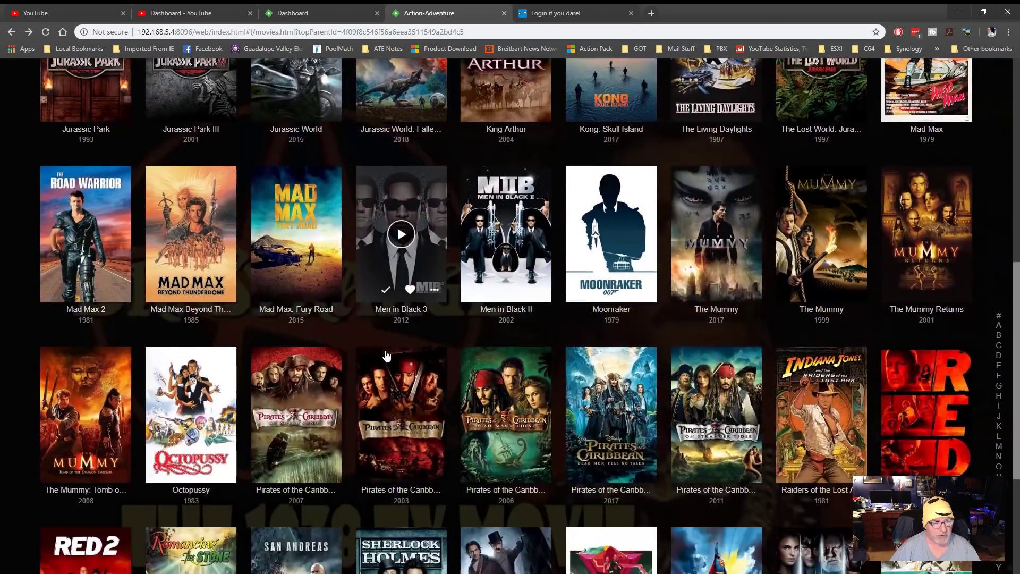
scroll(387, 355, "up", 10)
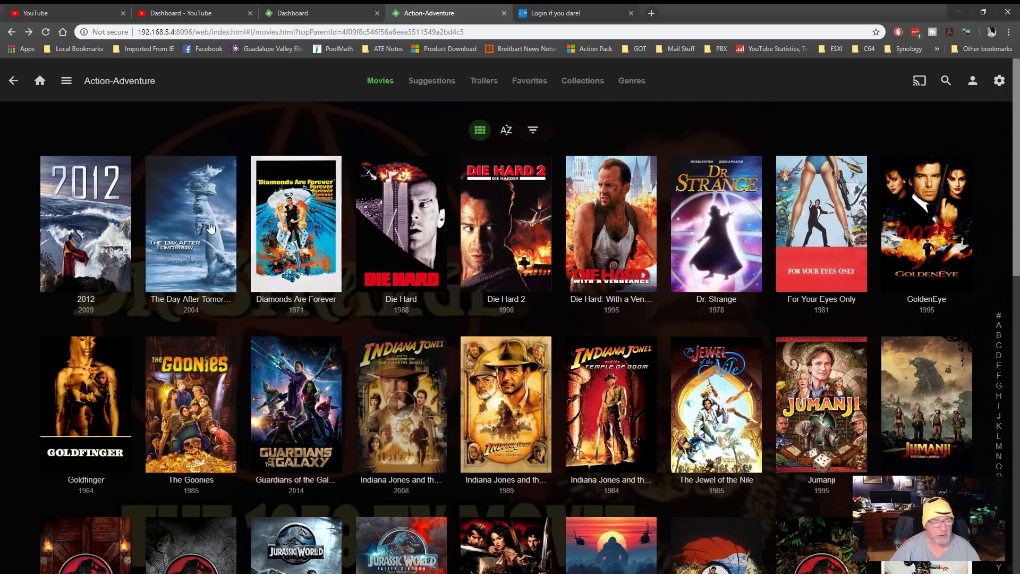
left_click(10, 79)
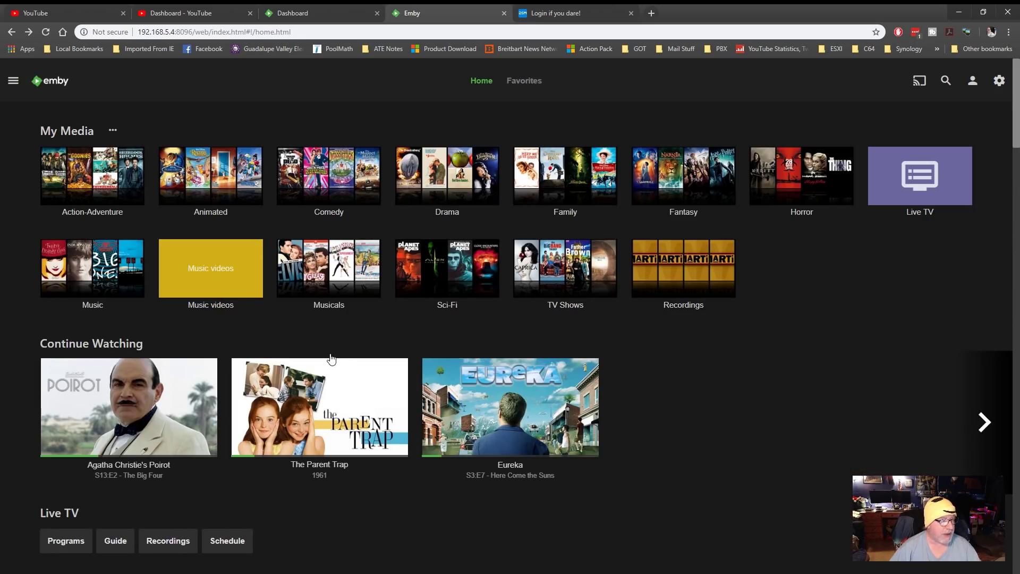
Step: Look through the Live TV Programs page from On Now to the news section, and return to the home page
scroll(763, 357, "down", 1)
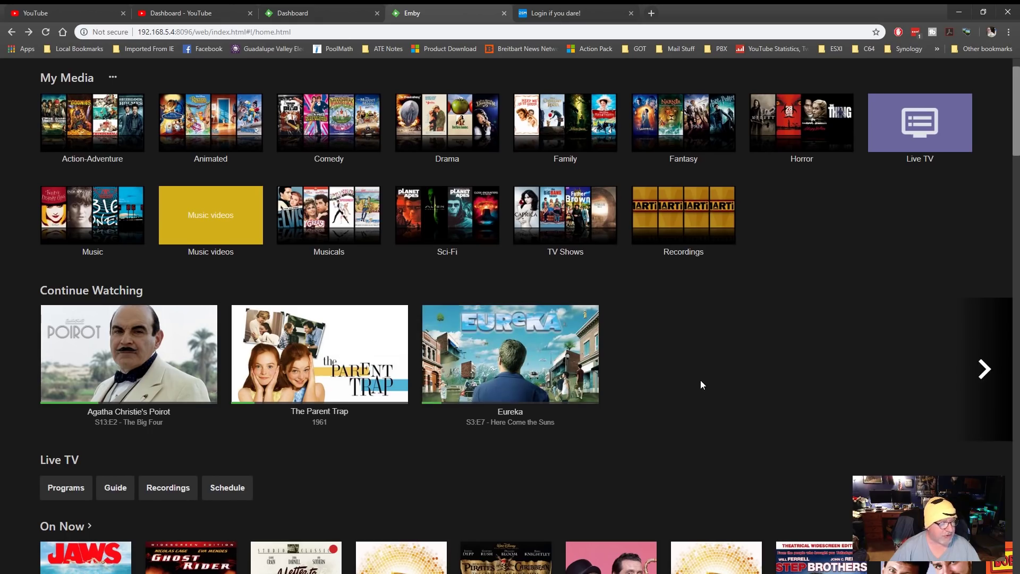
scroll(700, 383, "down", 2)
scroll(701, 385, "down", 1)
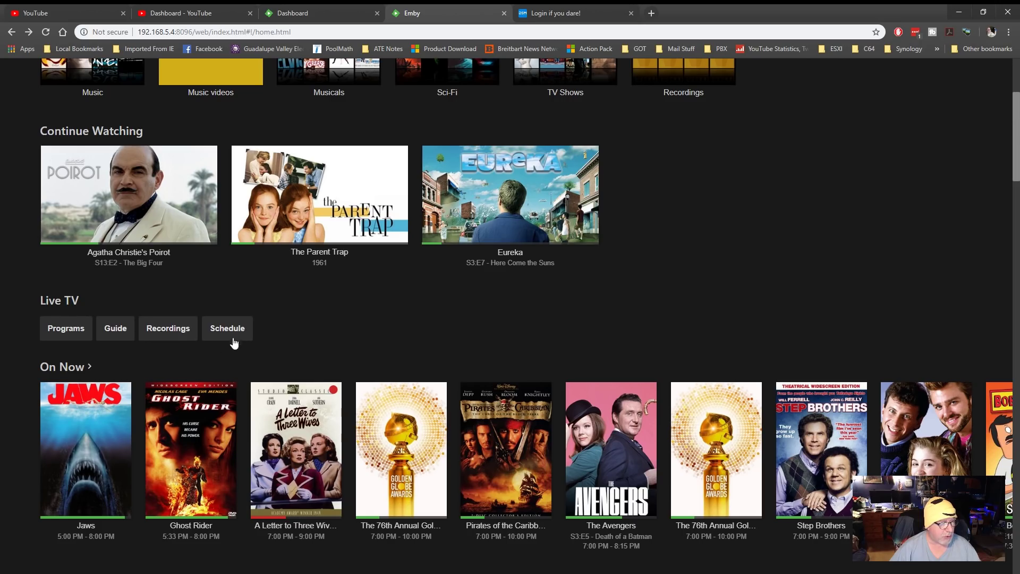
left_click(62, 329)
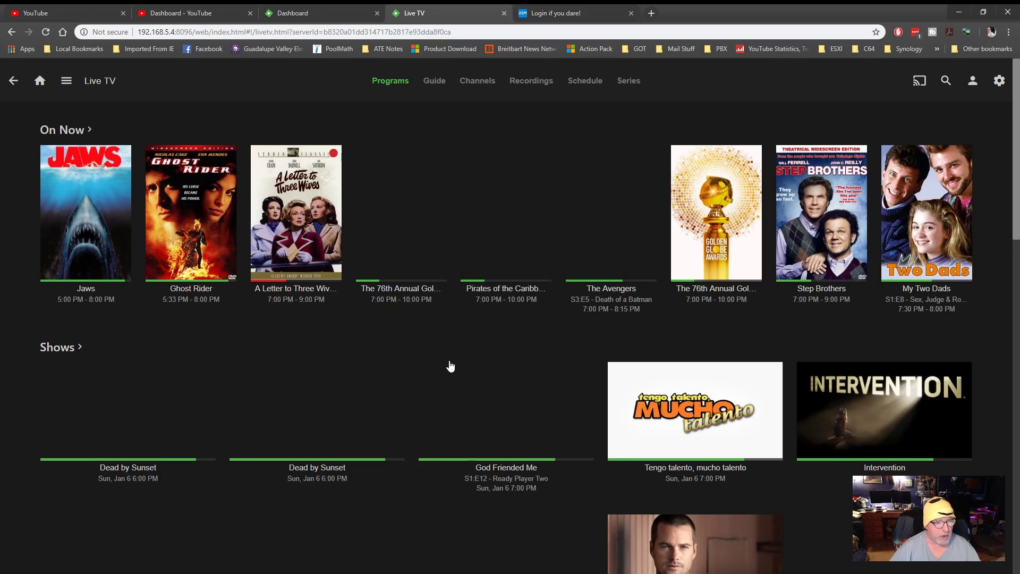
scroll(450, 365, "down", 7)
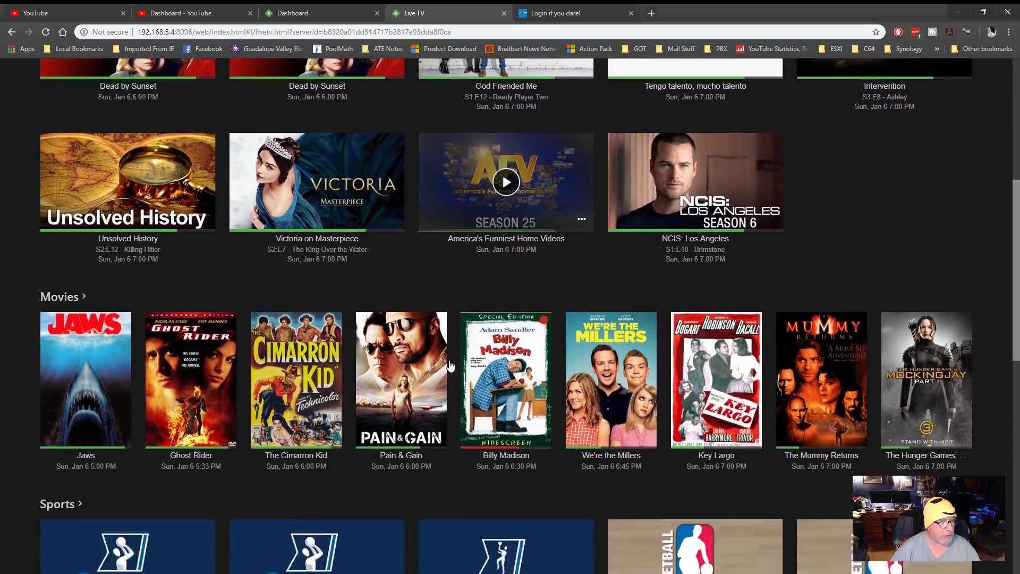
scroll(450, 366, "down", 10)
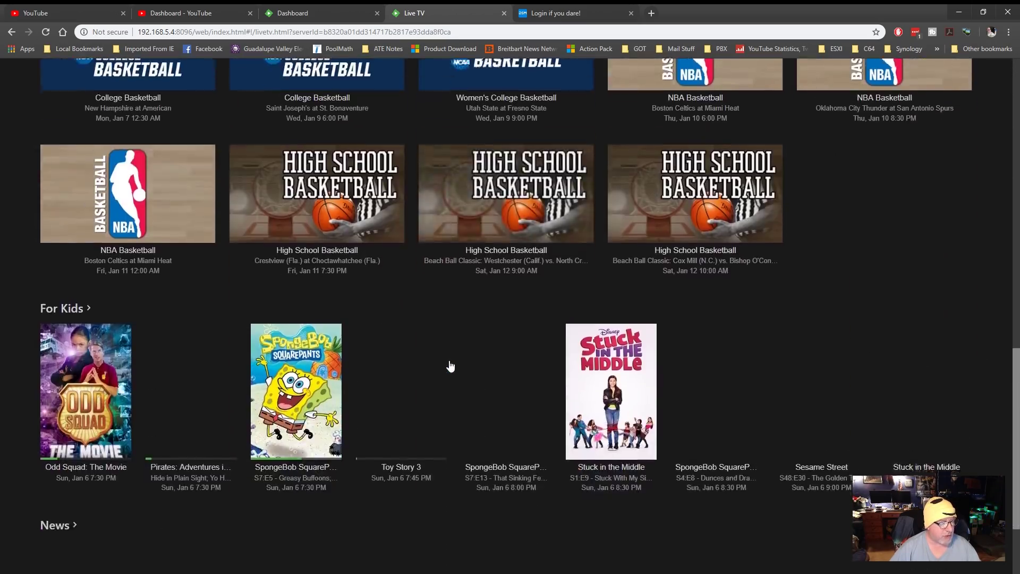
scroll(451, 365, "down", 4)
scroll(450, 365, "down", 2)
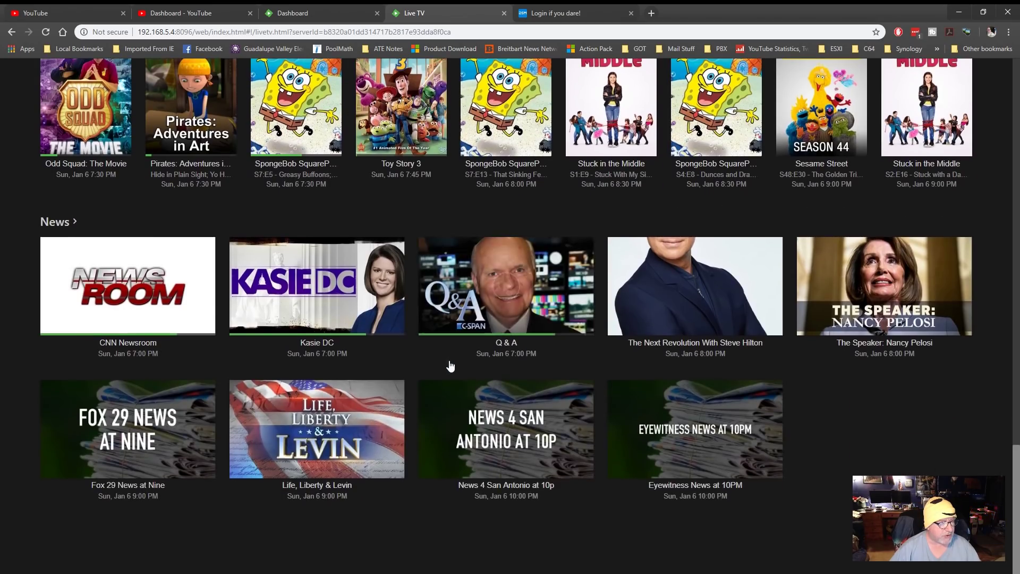
scroll(450, 365, "up", 15)
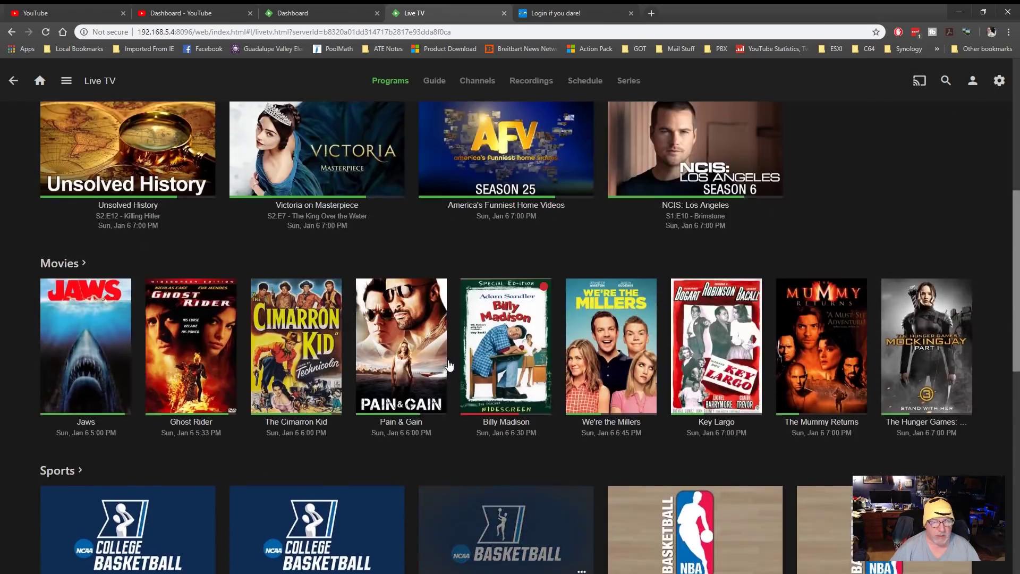
scroll(449, 365, "up", 8)
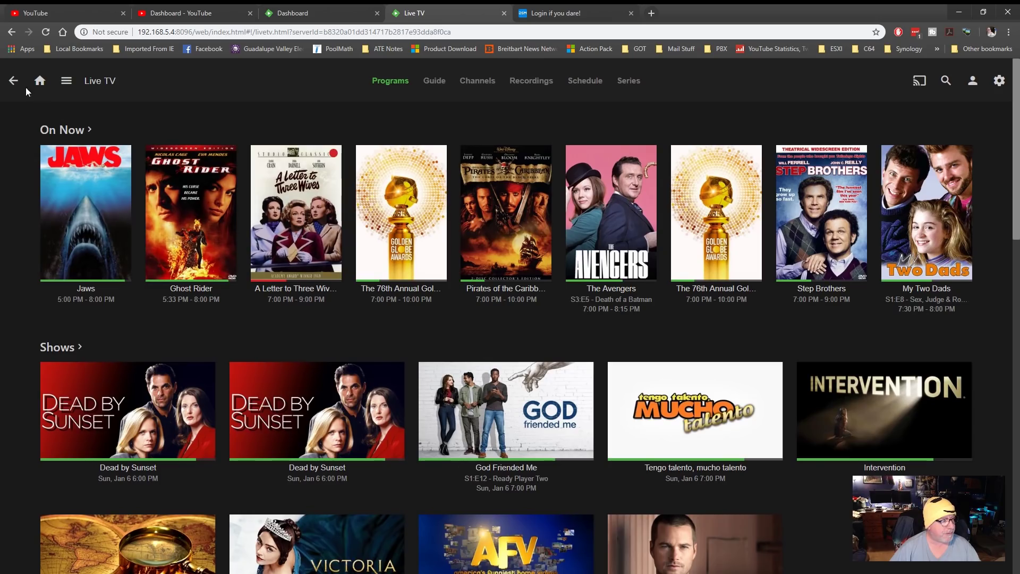
left_click(14, 81)
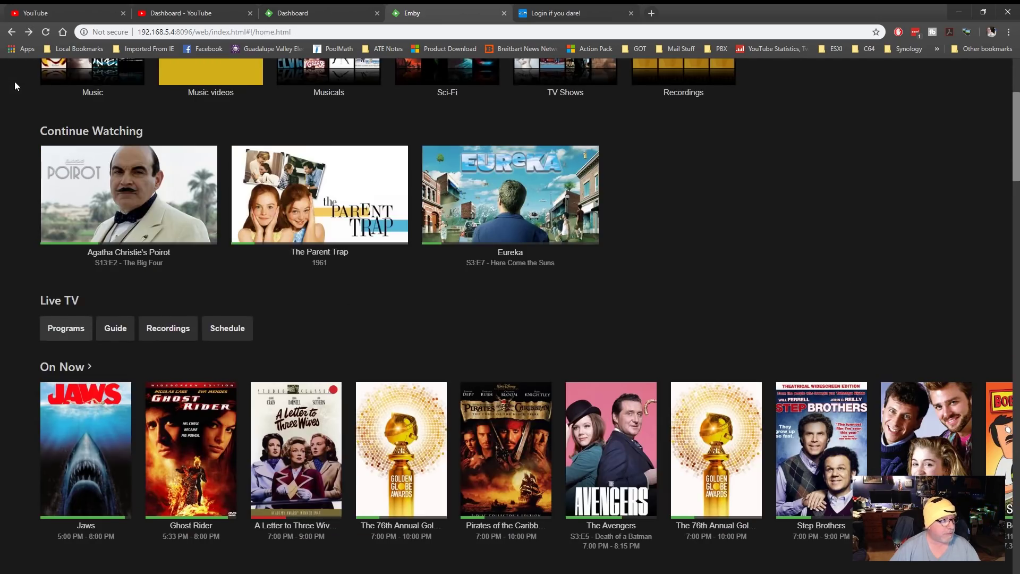
Step: Open the Live TV guide, view the details of The 76th Annual Golden Globe Awards on channel 4.1, and close them
left_click(118, 332)
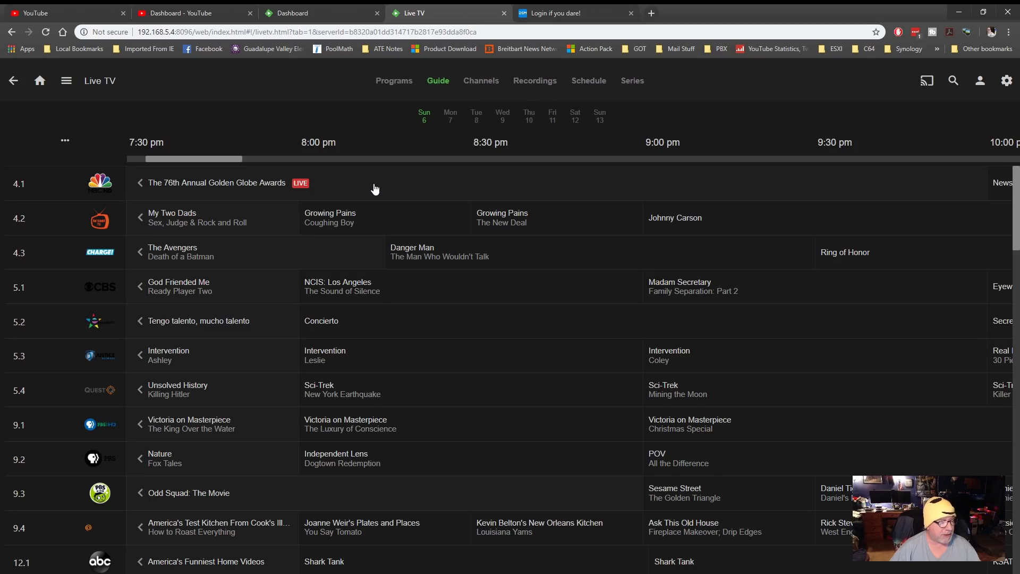
left_click(213, 185)
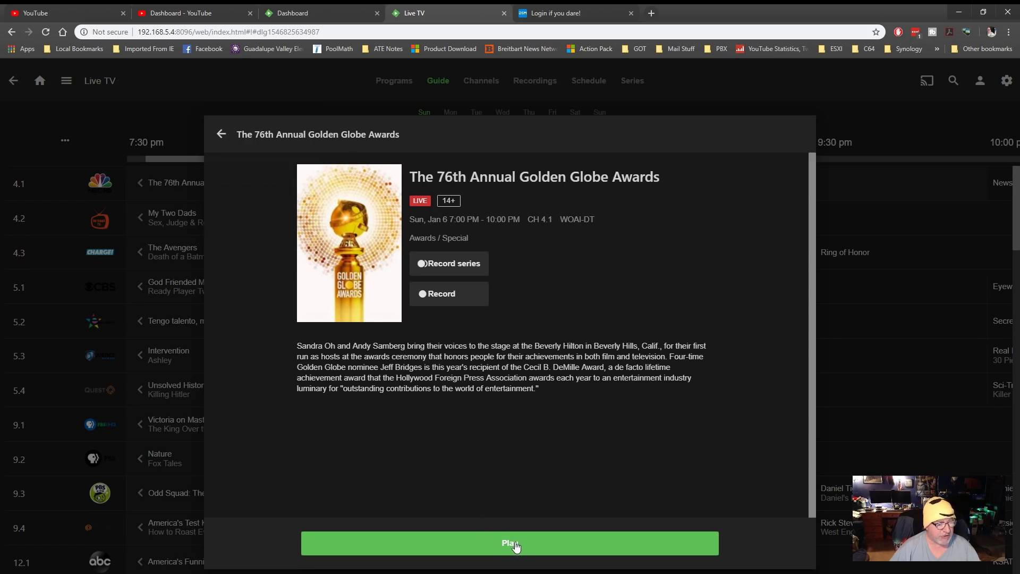
left_click(221, 135)
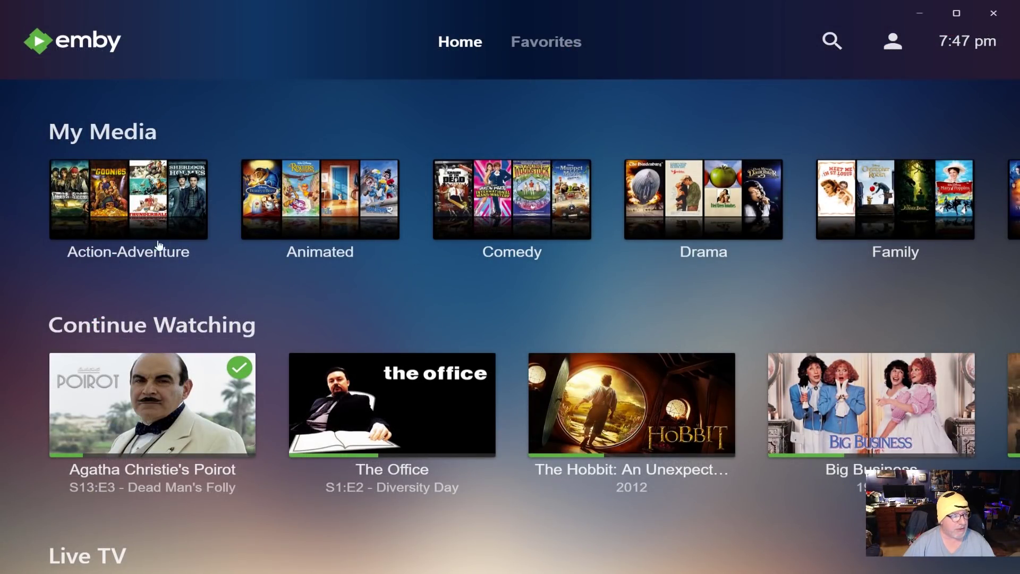
Step: Switch to the full-screen Emby app and open its Live TV guide from the home screen
scroll(164, 259, "down", 6)
left_click(215, 227)
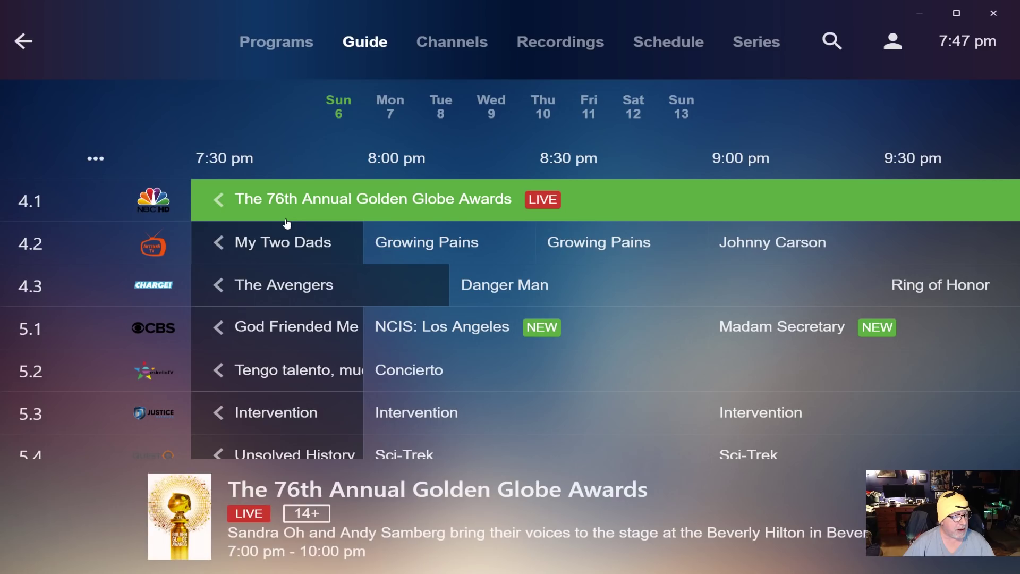
Step: Play The Avengers live from channel 4.3 in the guide, and return to browse the home screen down to Latest Action-Adventure
left_click(296, 290)
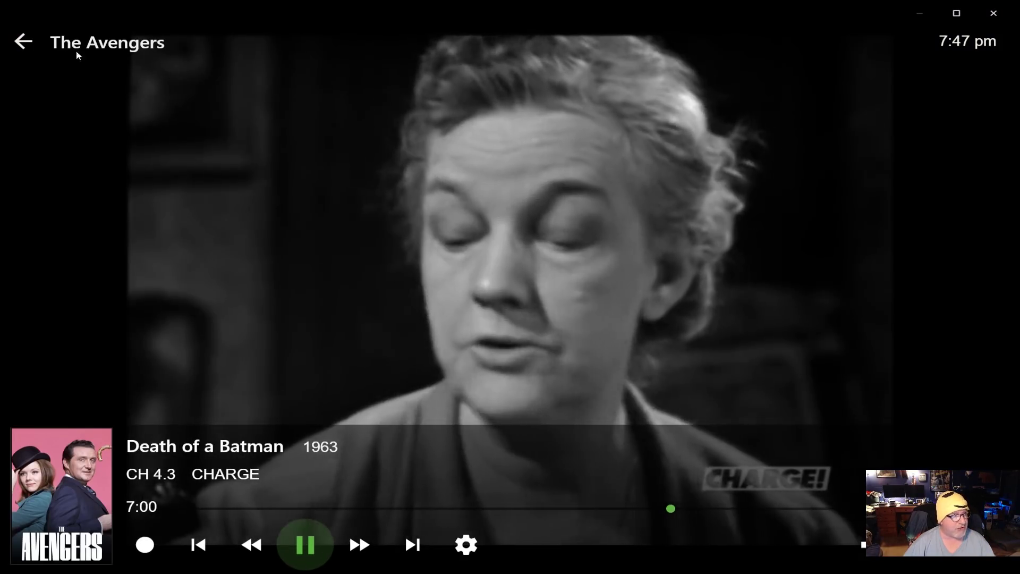
left_click(23, 41)
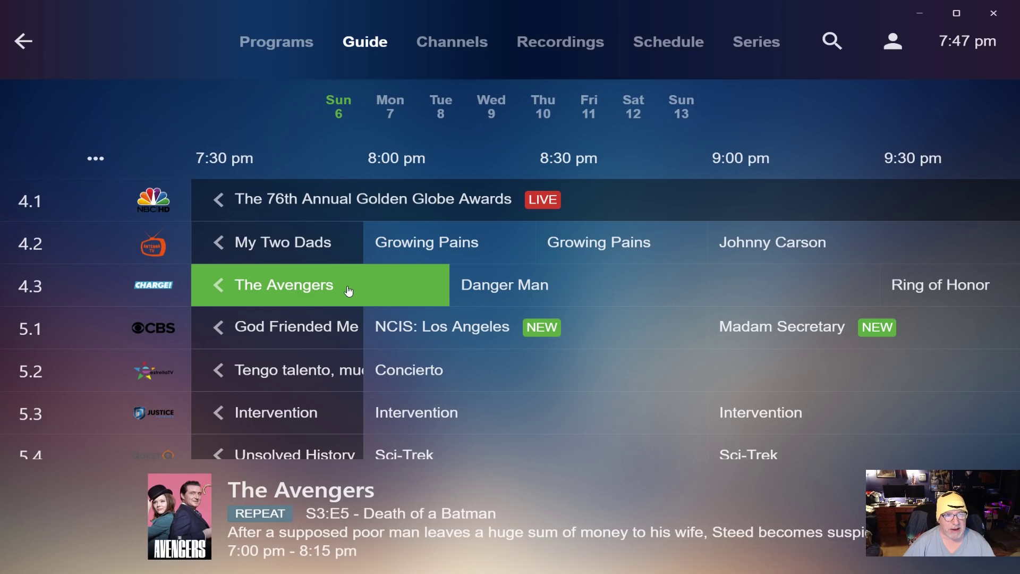
left_click(23, 41)
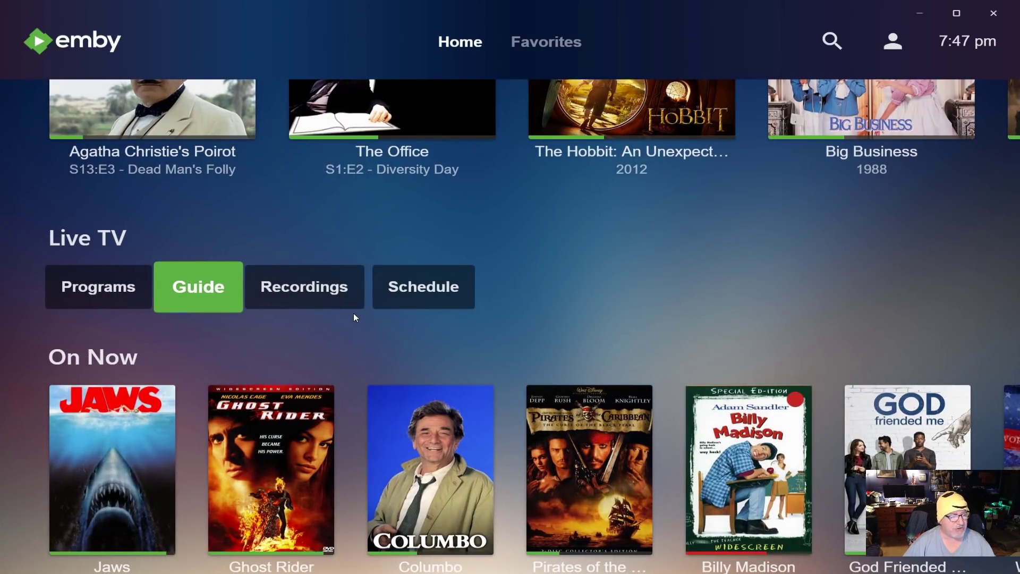
scroll(355, 318, "down", 8)
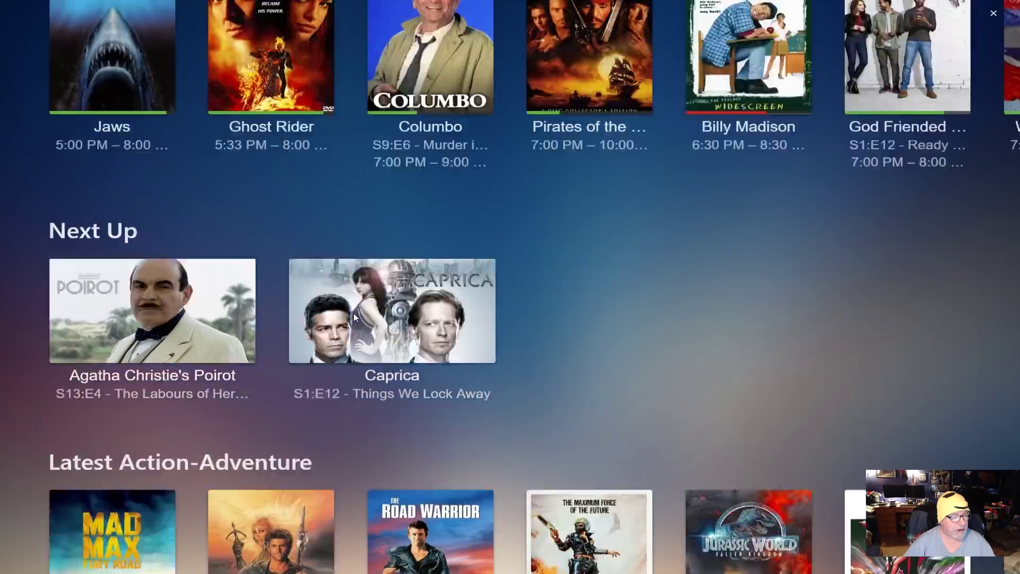
scroll(355, 317, "up", 8)
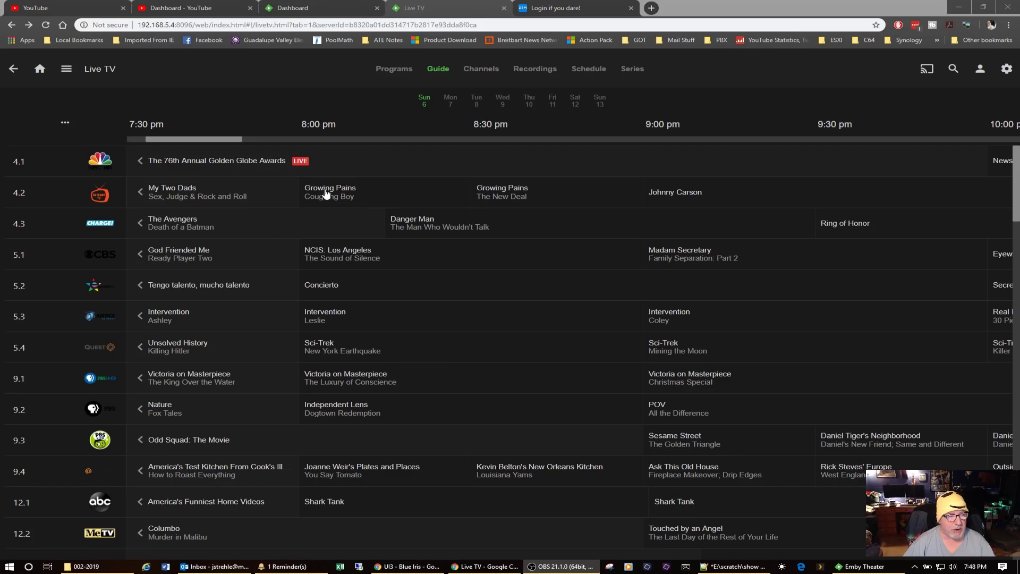
Step: Switch to the web client's guide, view and close the details of My Two Dads on channel 4.2, and skim the local channels
left_click(207, 194)
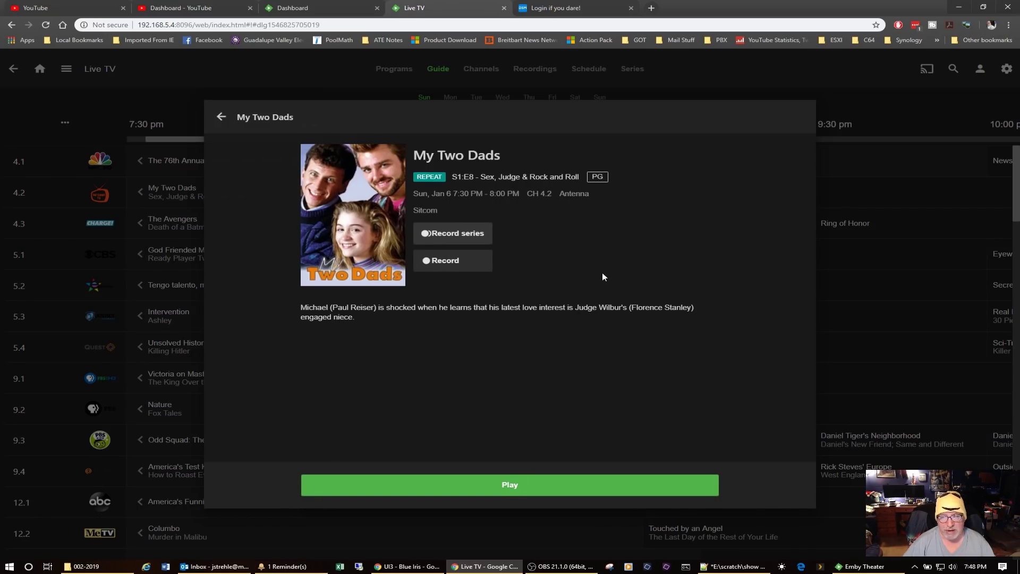
left_click(222, 118)
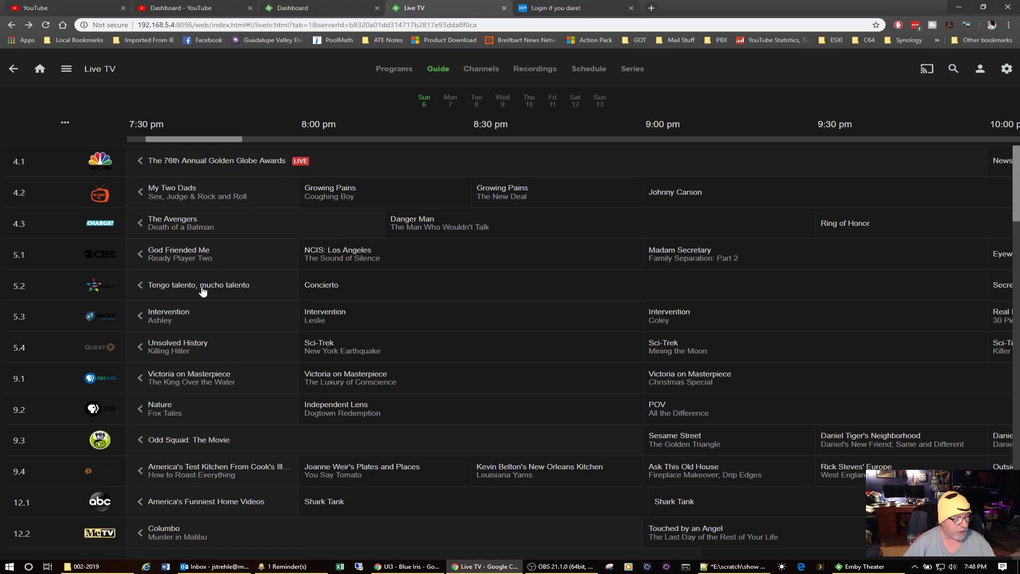
scroll(202, 290, "down", 3)
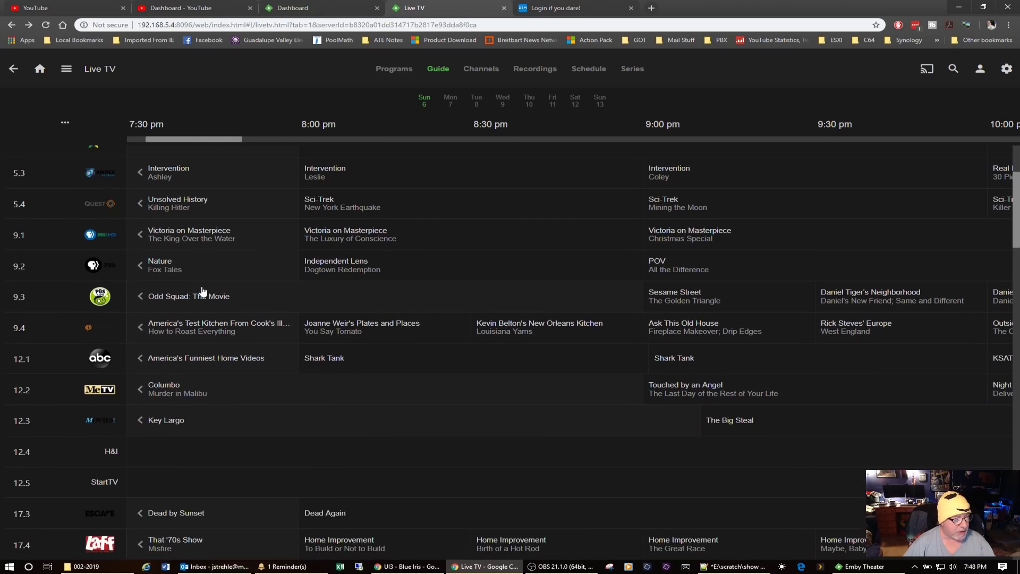
scroll(202, 289, "down", 2)
scroll(202, 291, "up", 5)
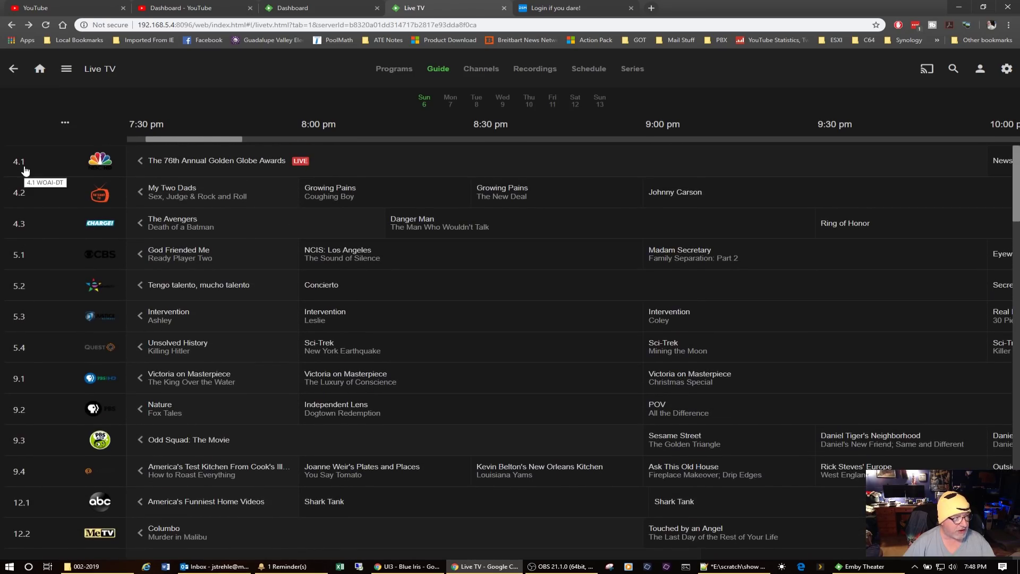
scroll(24, 170, "down", 2)
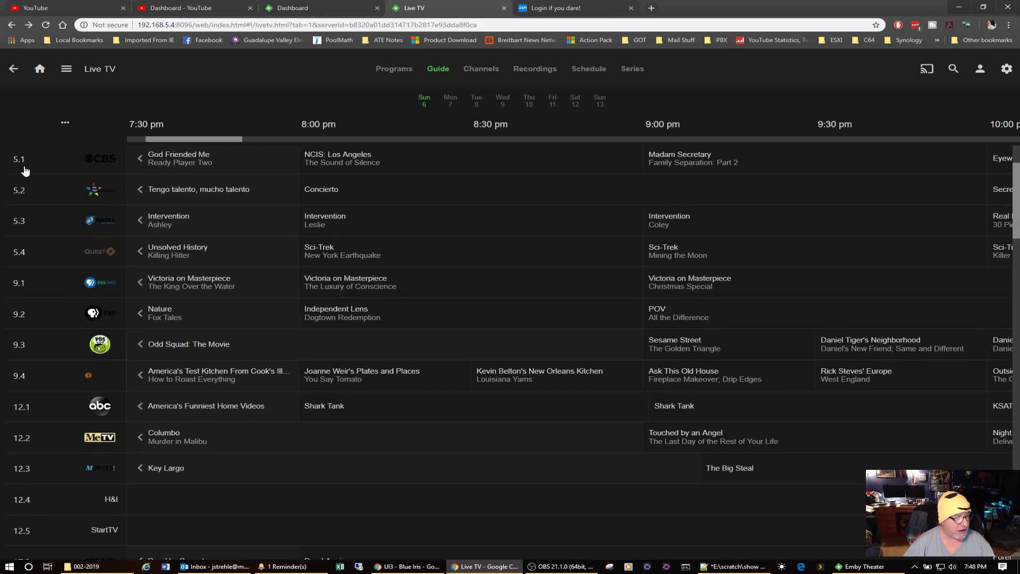
scroll(25, 170, "up", 2)
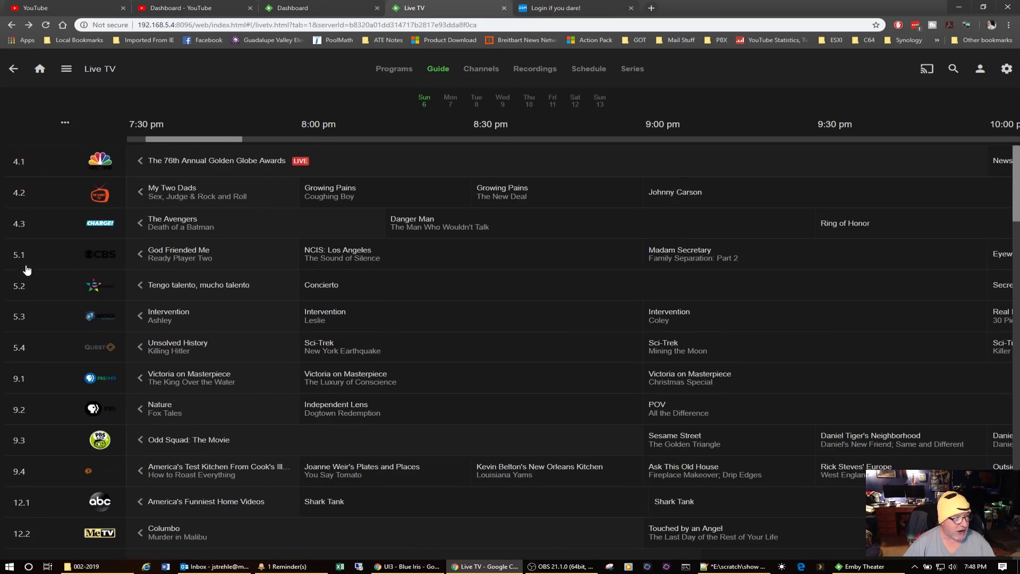
Step: Look through the guide from channel 4.1 to the cable channels, and view and close the details of The Mummy Returns on channel 1402
scroll(26, 268, "down", 4)
scroll(27, 270, "down", 5)
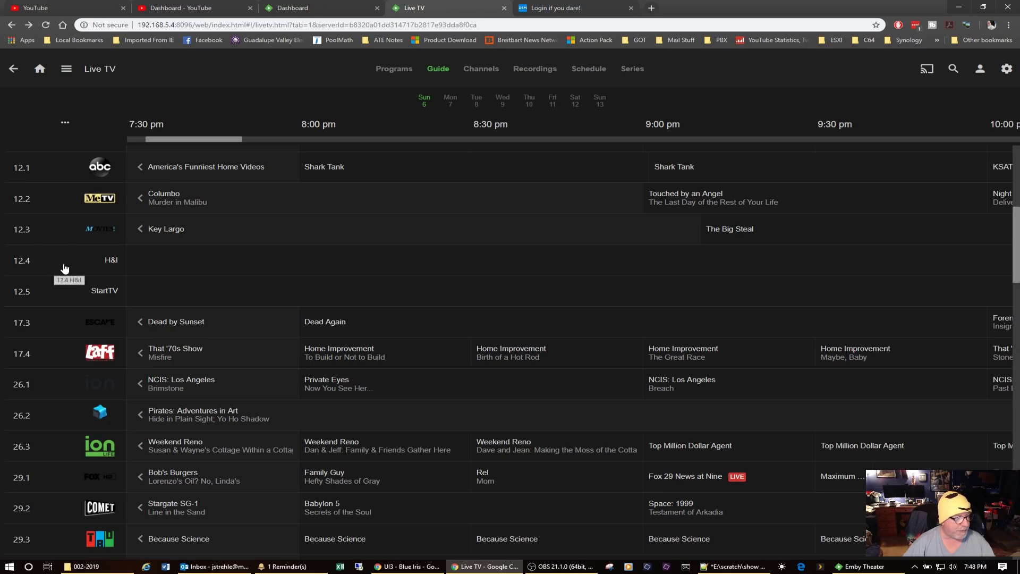
scroll(62, 274, "down", 5)
scroll(64, 269, "down", 3)
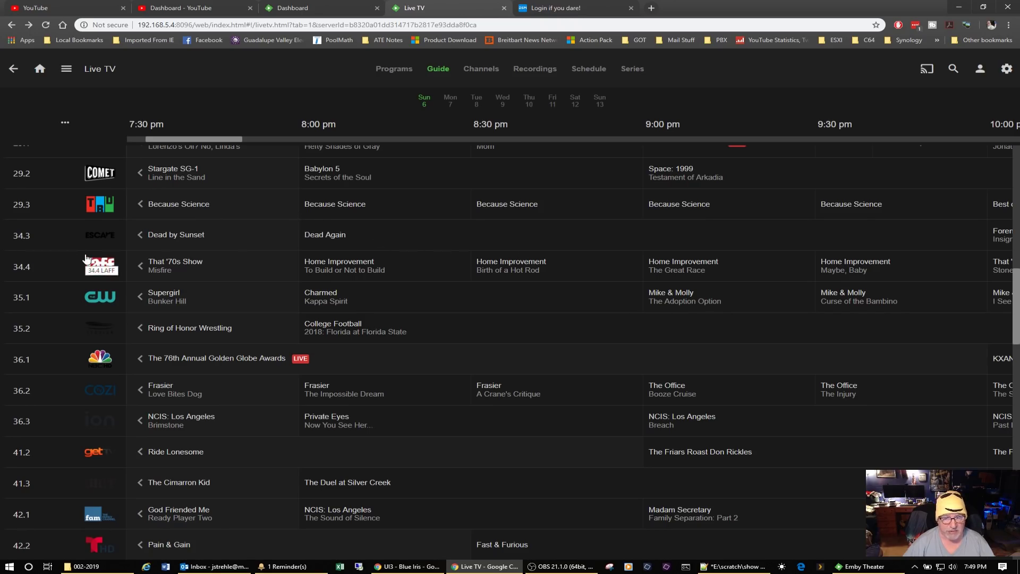
scroll(86, 259, "down", 3)
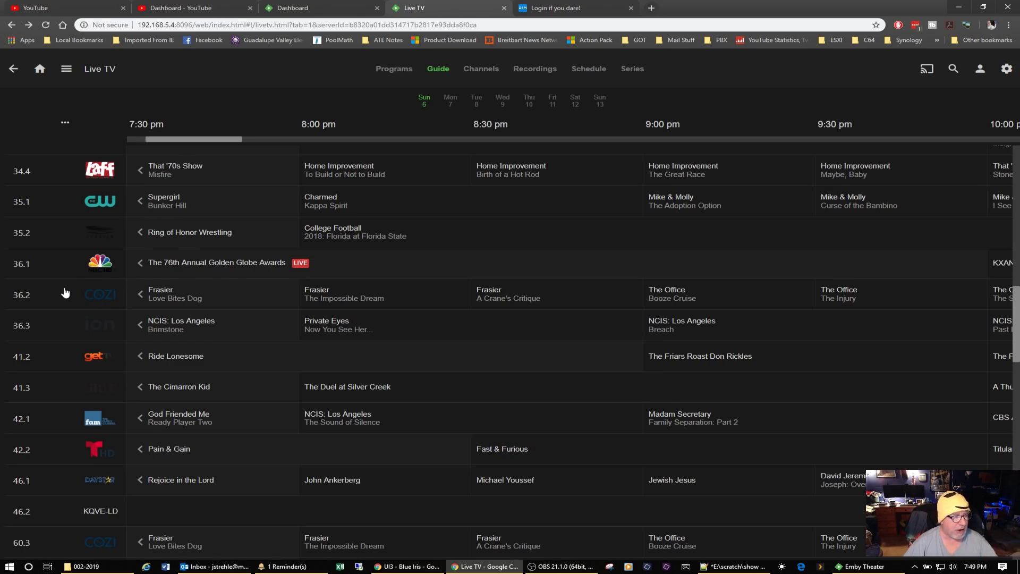
scroll(62, 292, "down", 1)
scroll(62, 292, "down", 6)
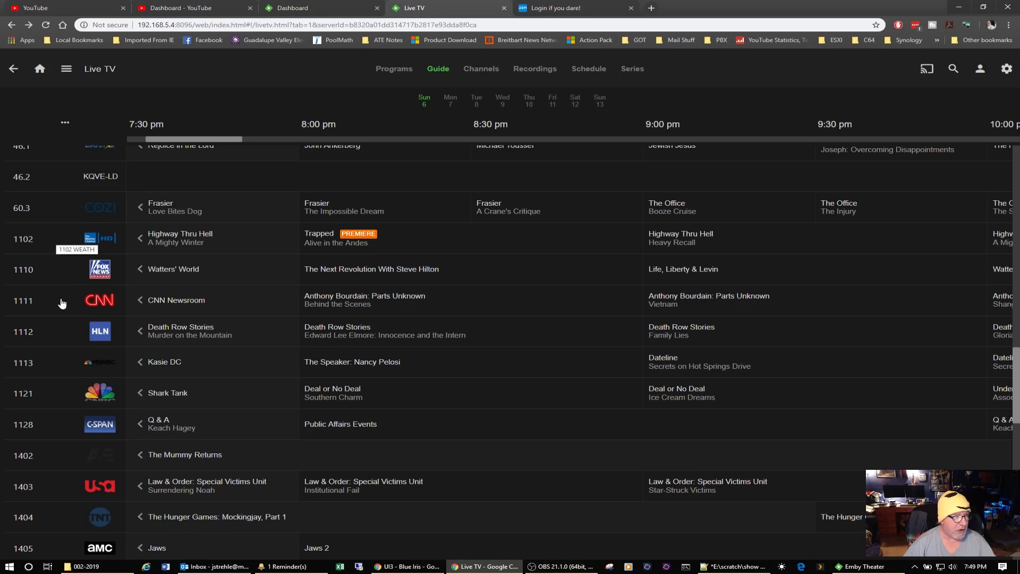
scroll(57, 372, "down", 1)
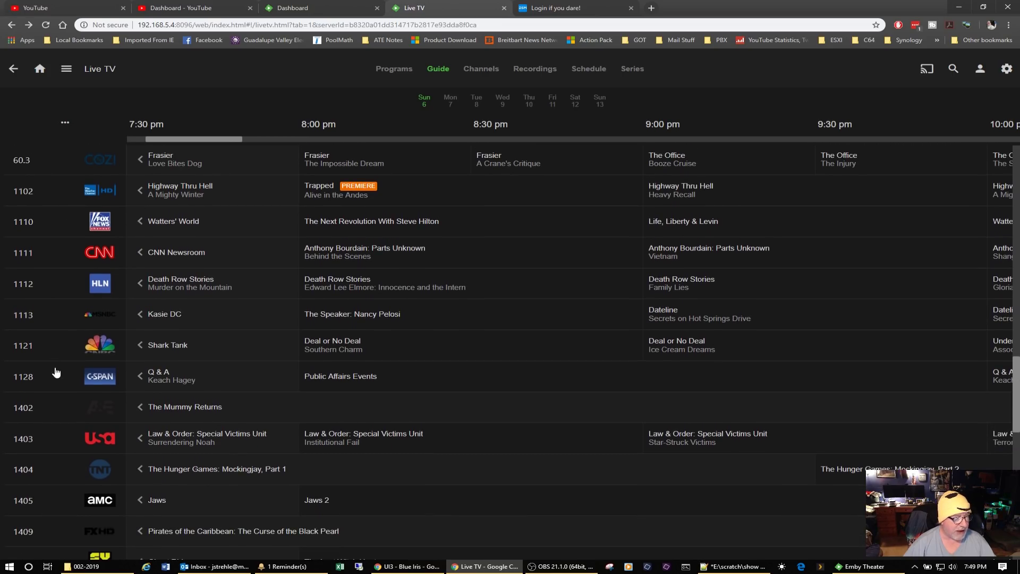
scroll(57, 372, "down", 2)
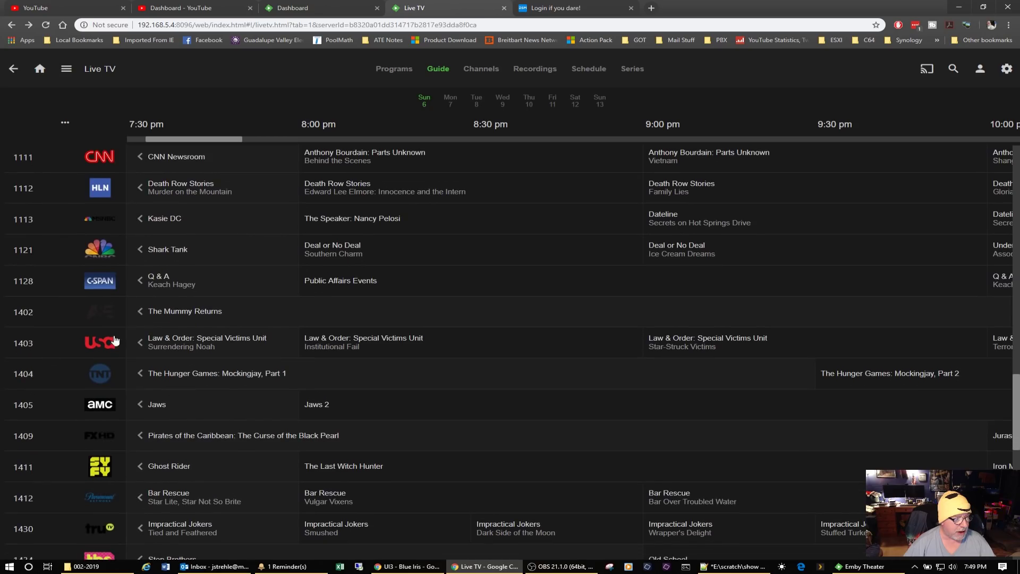
left_click(225, 311)
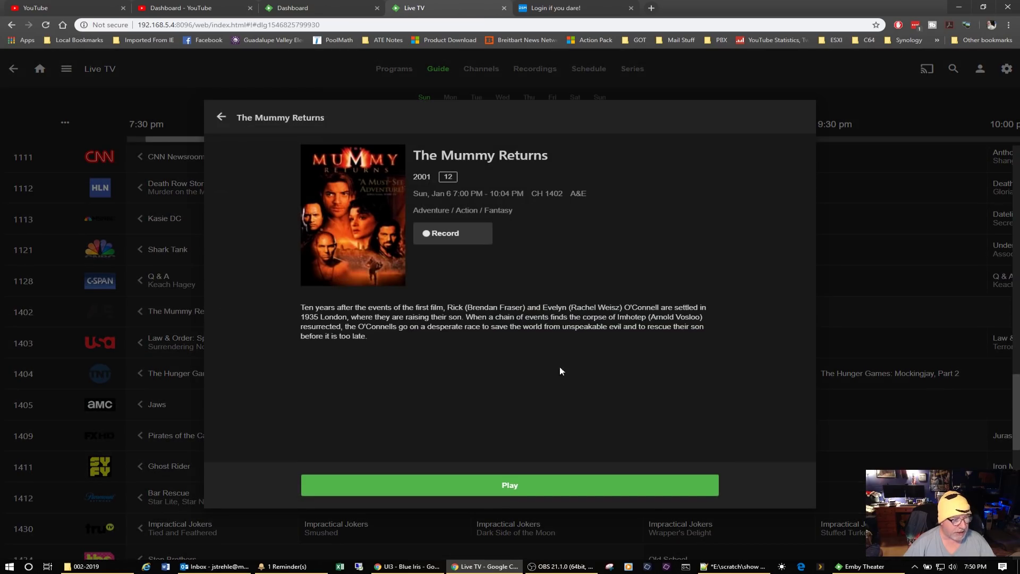
left_click(230, 125)
Step: Look through the remaining guide channels past 1742, review them back towards the first channels, and return to the home page
scroll(35, 356, "down", 3)
scroll(35, 357, "down", 8)
scroll(34, 356, "down", 3)
scroll(34, 356, "up", 12)
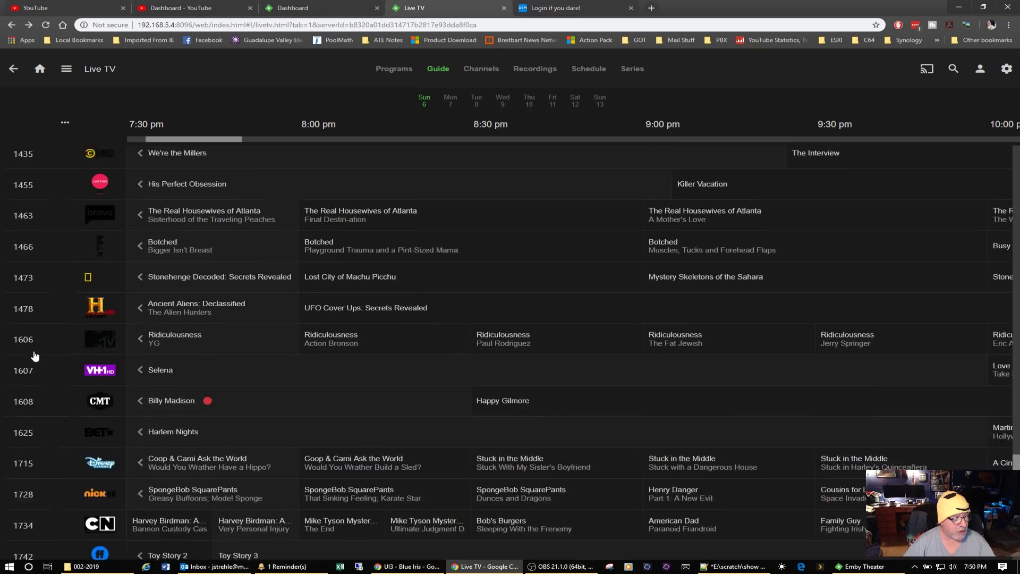
scroll(34, 356, "up", 15)
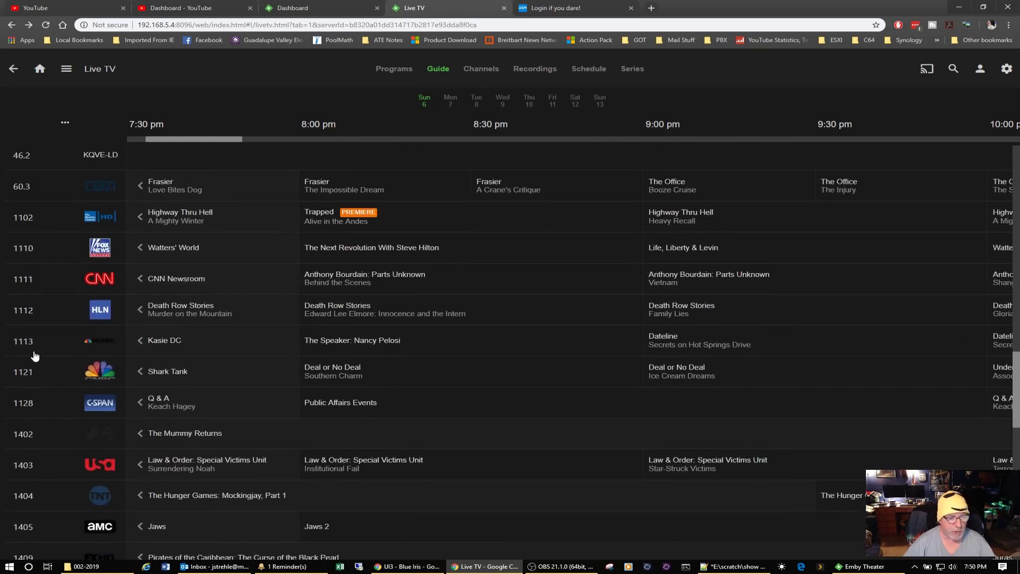
scroll(510, 348, "up", 5)
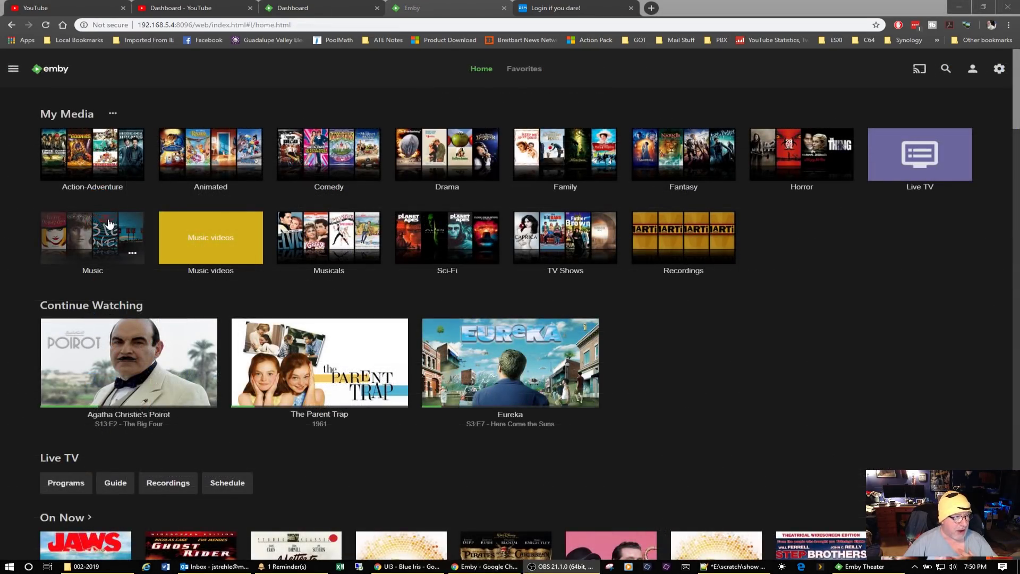
Step: Open the Music library and look through its Suggestions, Albums, Artists, Playlists, Songs and Genres views
left_click(92, 238)
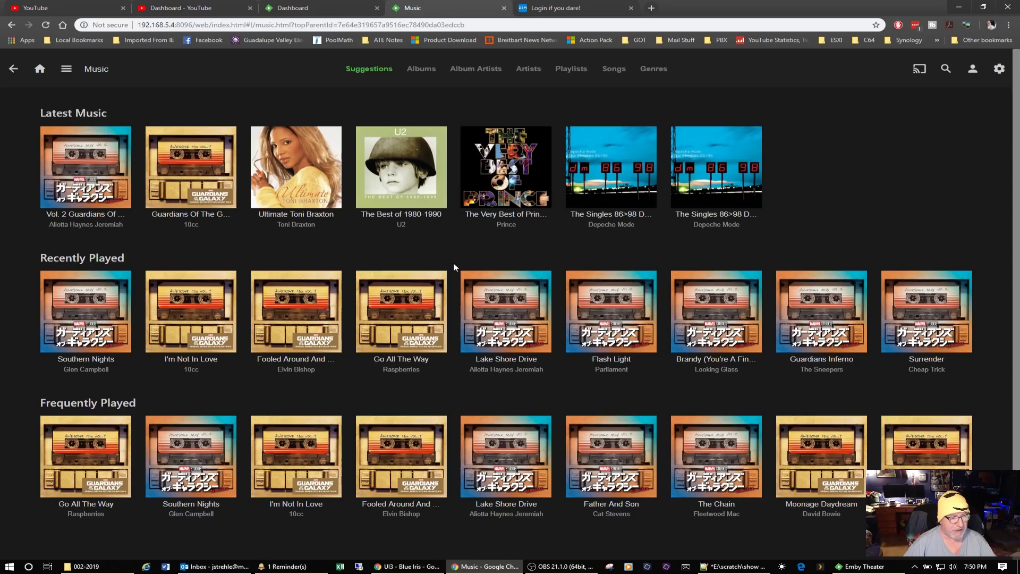
scroll(454, 262, "down", 1)
scroll(449, 267, "up", 1)
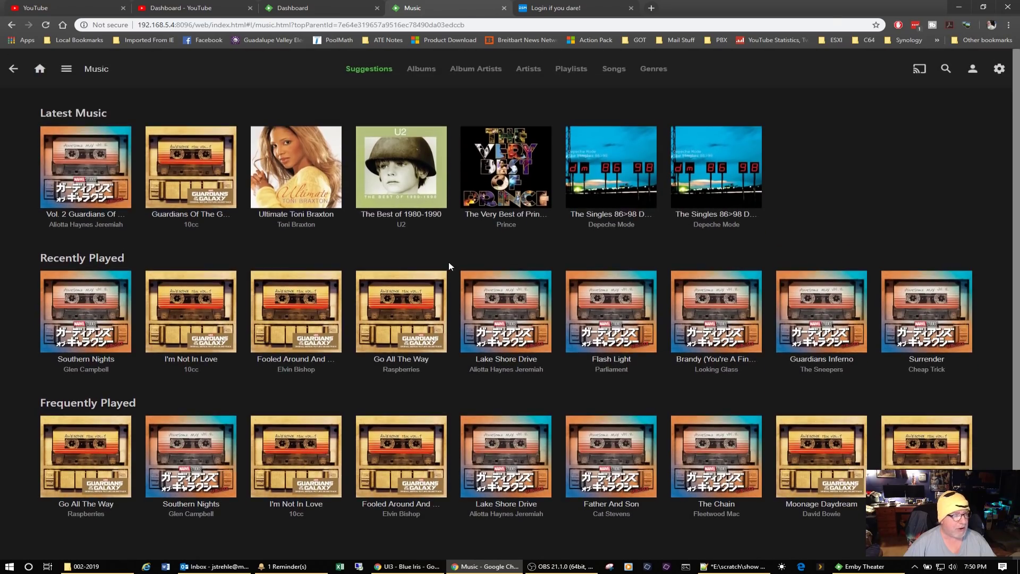
left_click(425, 67)
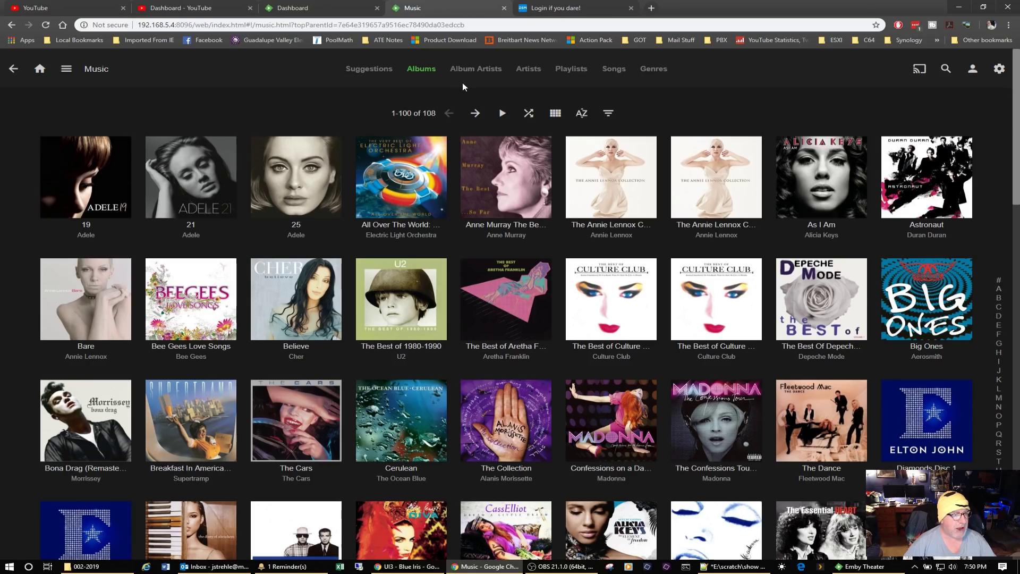
left_click(537, 71)
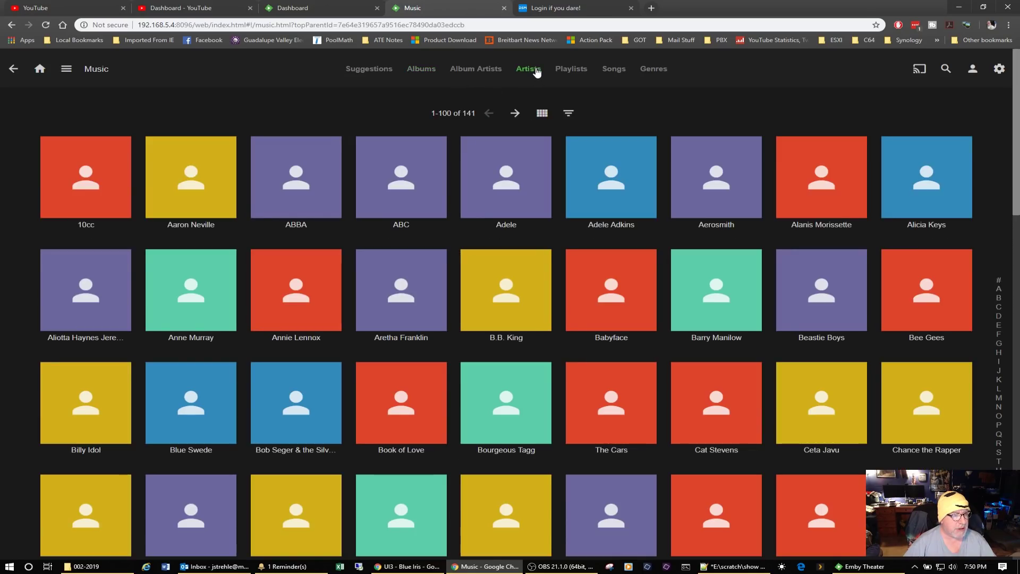
left_click(581, 73)
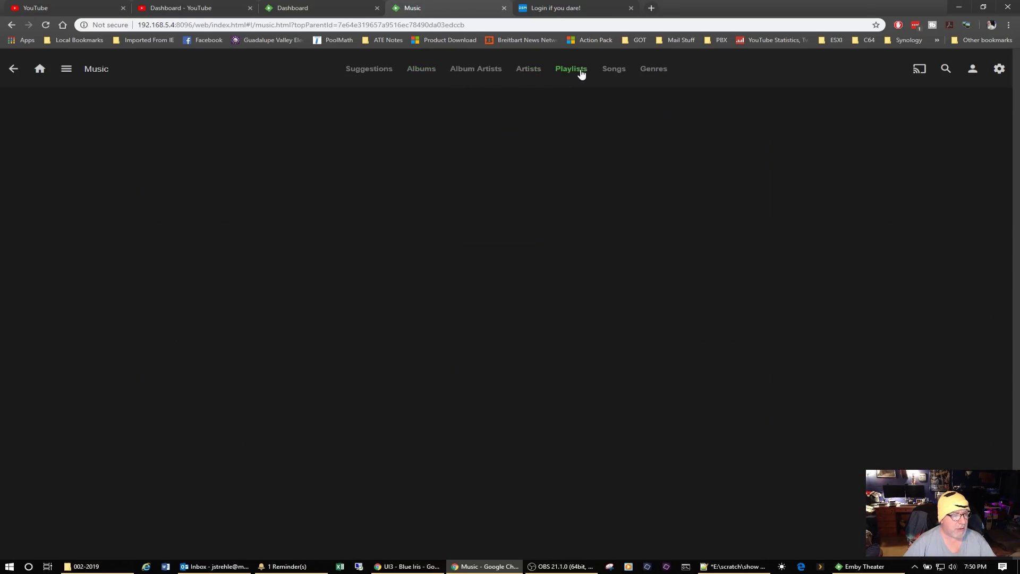
left_click(615, 76)
left_click(663, 76)
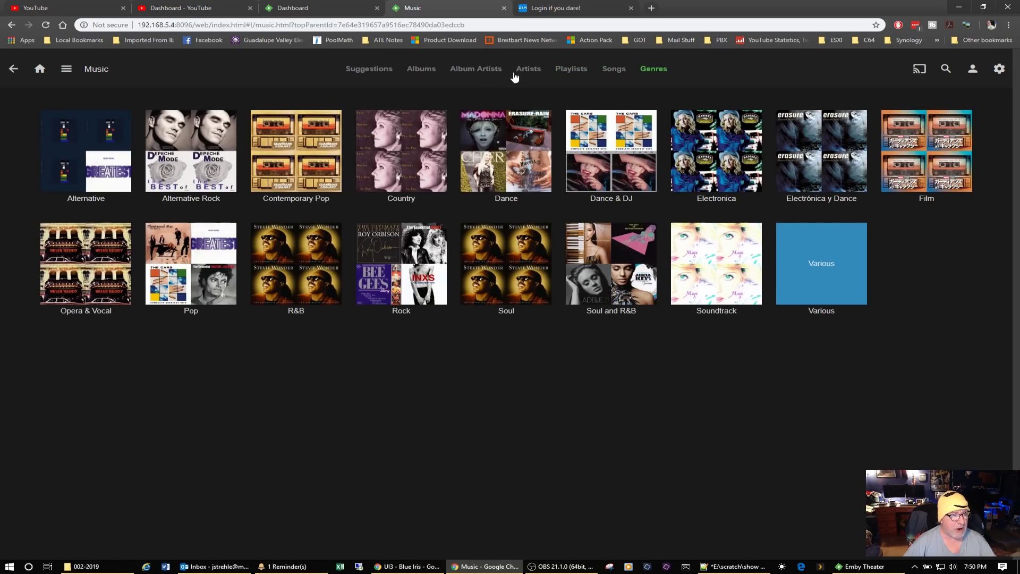
Step: Return to the Albums view, open Cher's album Believe, and look through its tracks and related albums
left_click(421, 71)
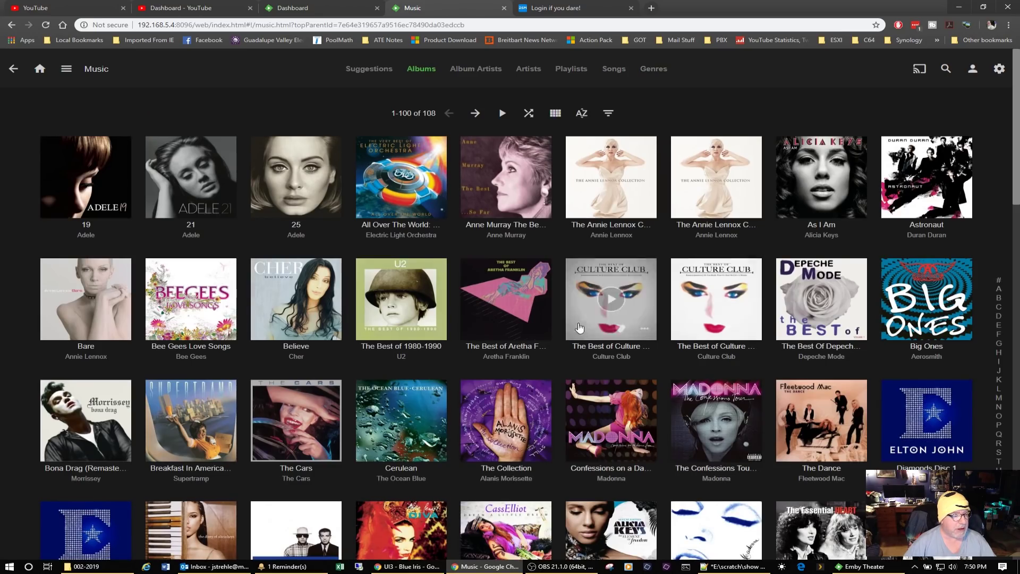
left_click(328, 296)
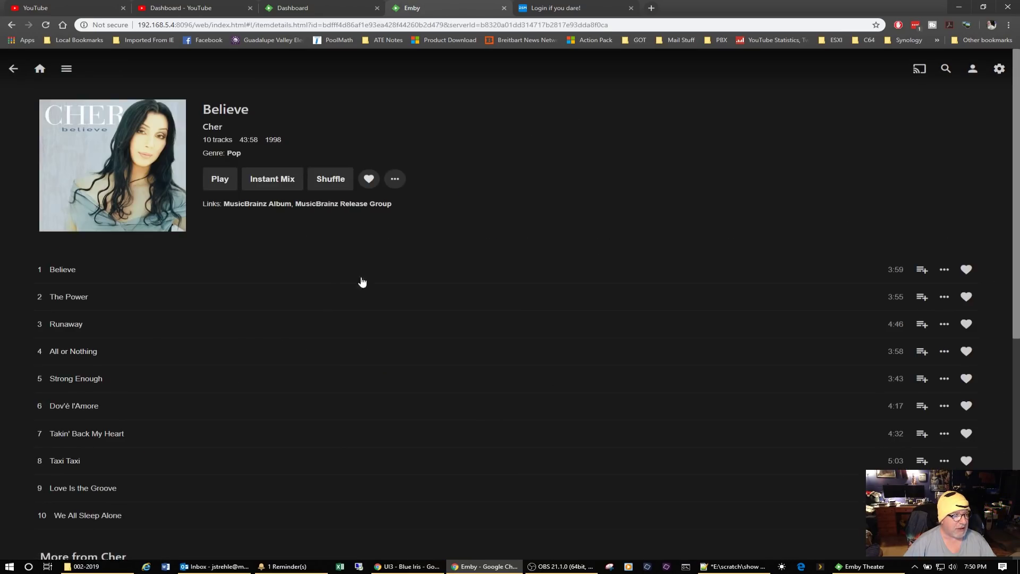
scroll(507, 290, "down", 7)
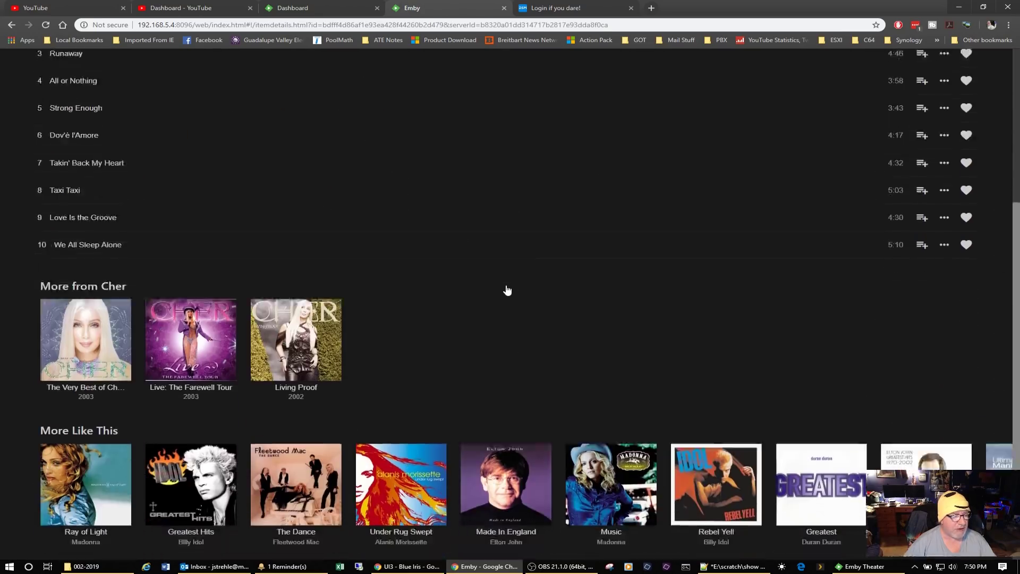
mouse_move(73, 232)
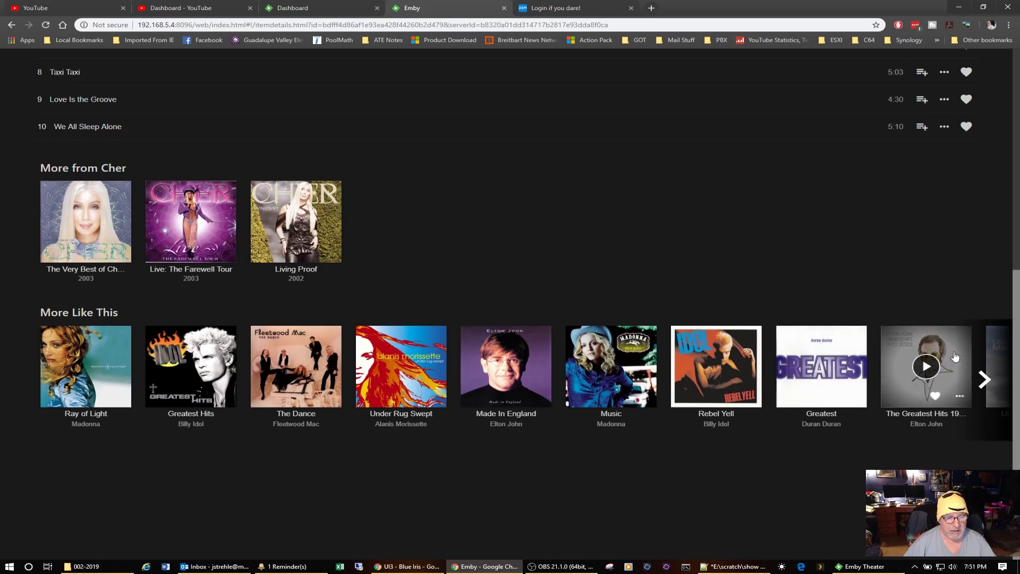
Step: Open Elton John's The Greatest Hits 1970-2002 from the similar albums, and view the track list of his album Diamonds Disc 1
left_click(926, 372)
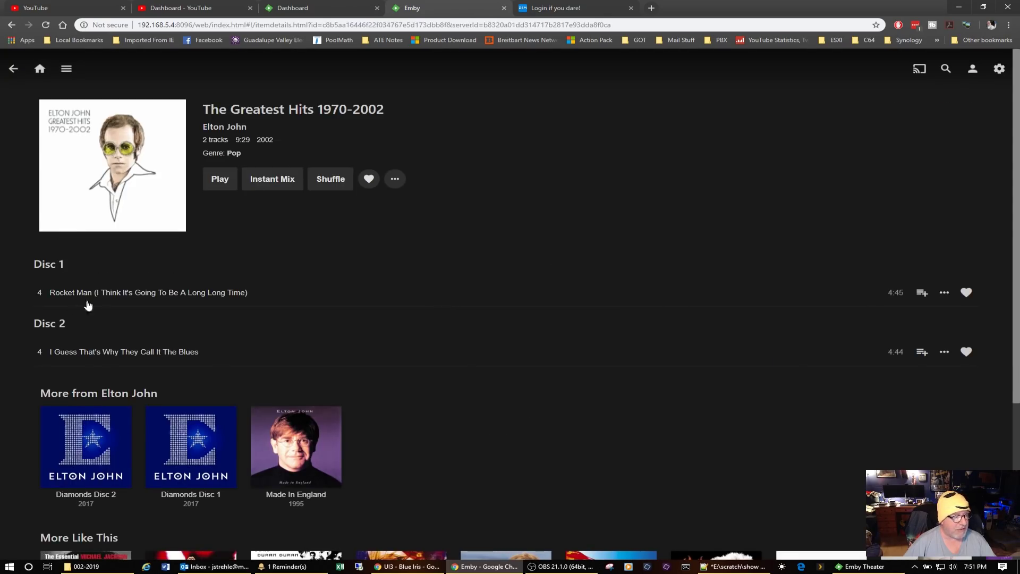
scroll(337, 346, "down", 3)
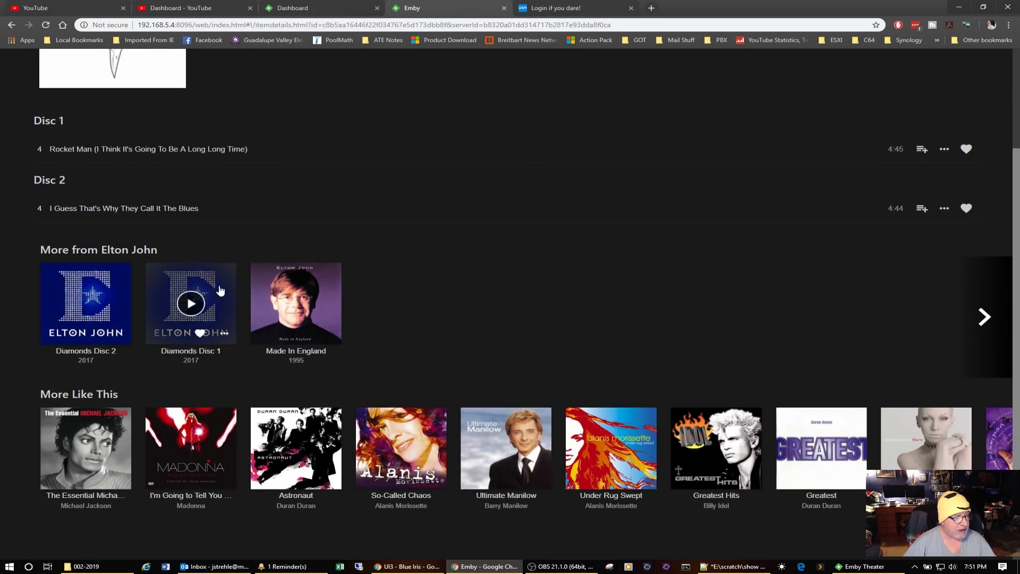
left_click(196, 305)
scroll(443, 345, "down", 7)
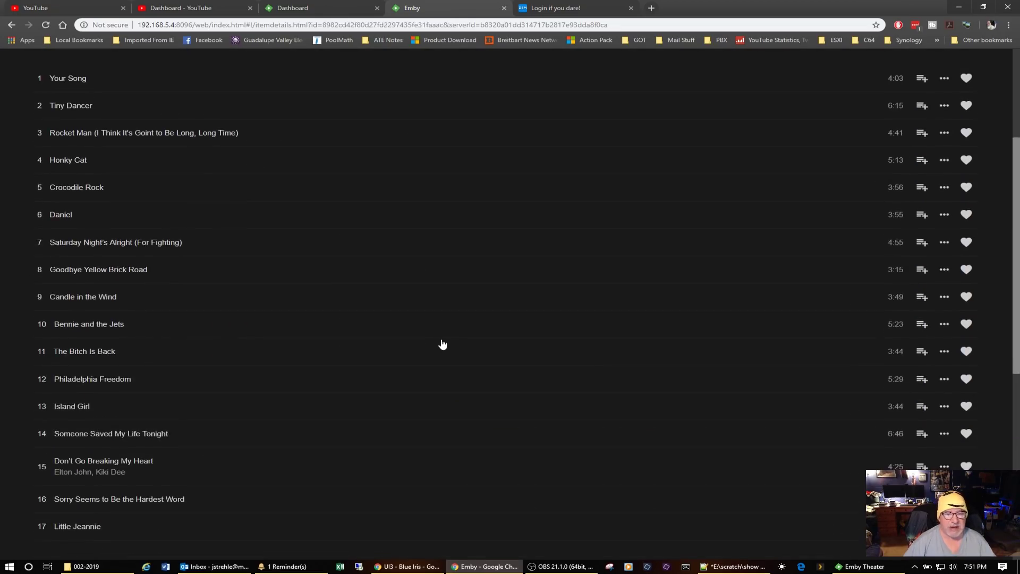
scroll(441, 345, "up", 7)
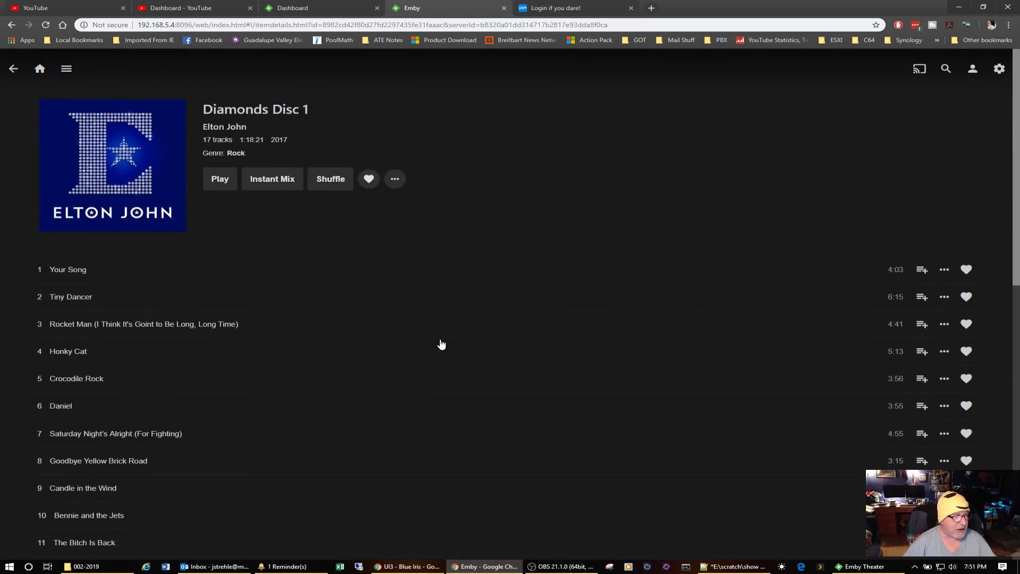
Step: Look through the track list of Elton John's Diamonds Disc 1 and return to the home page
scroll(441, 344, "down", 2)
scroll(442, 344, "up", 2)
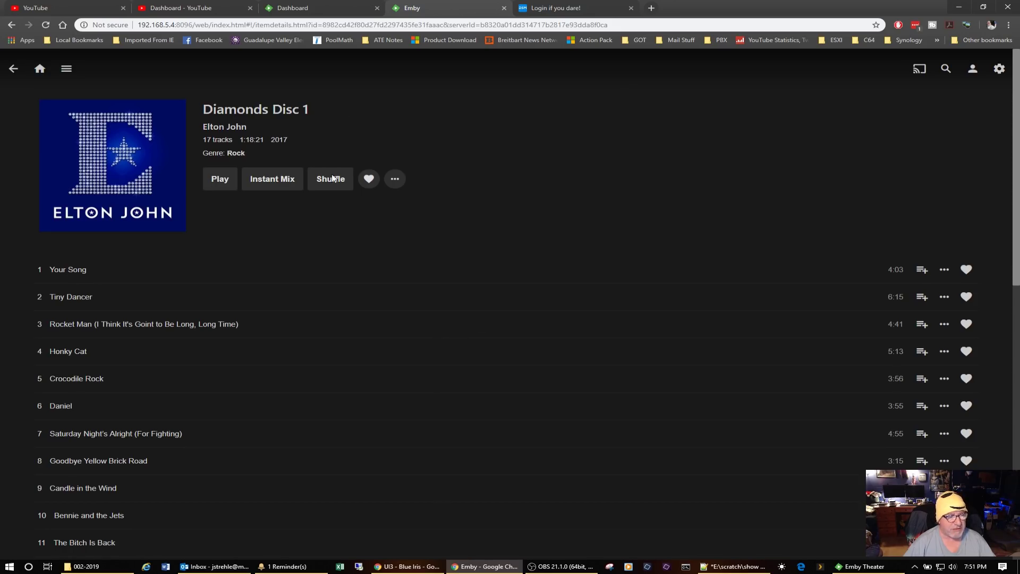
left_click(39, 68)
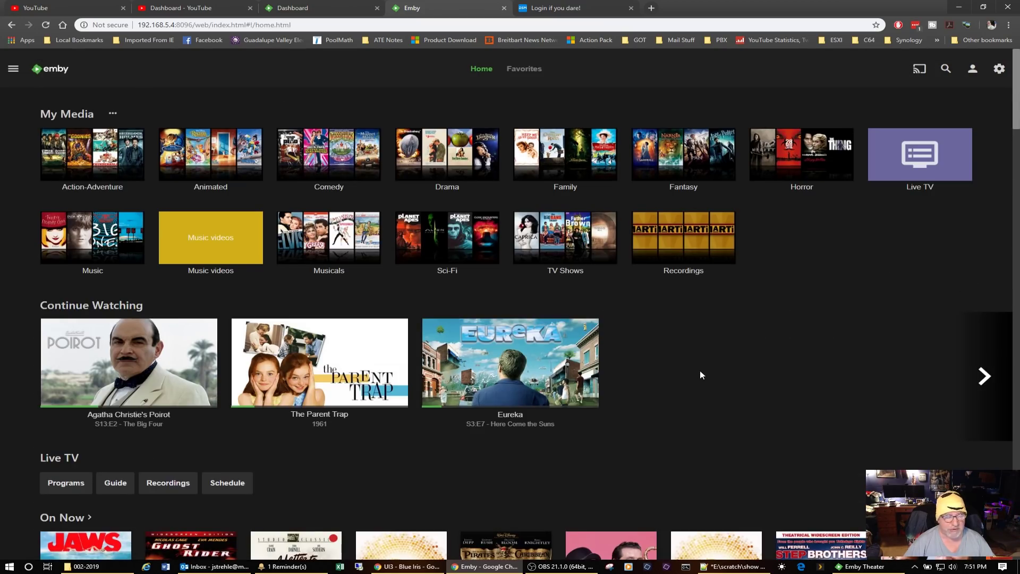
Step: Open the Music videos library, look through its folders and videos, and return to the home page
left_click(241, 232)
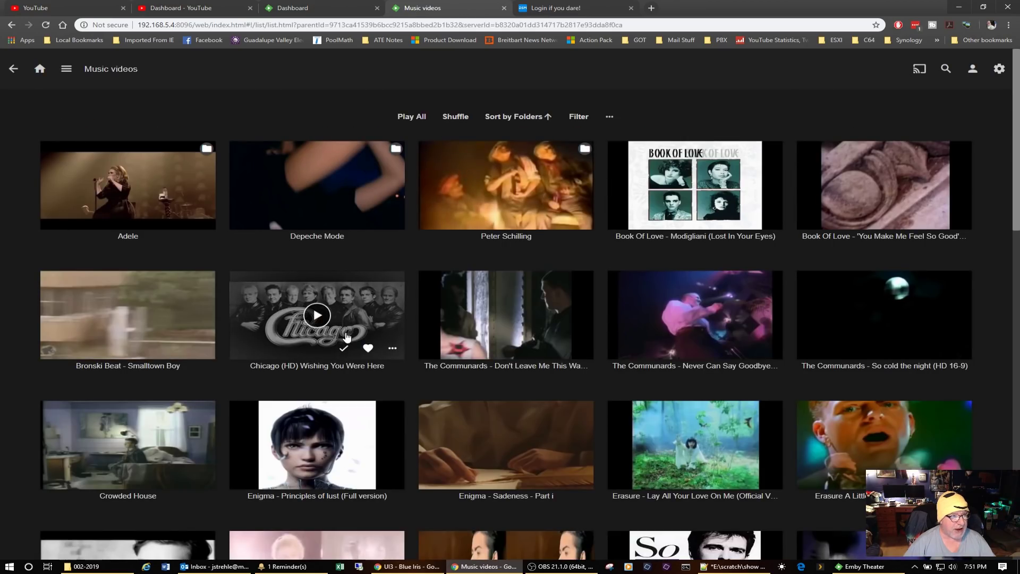
scroll(346, 337, "down", 3)
scroll(347, 337, "up", 3)
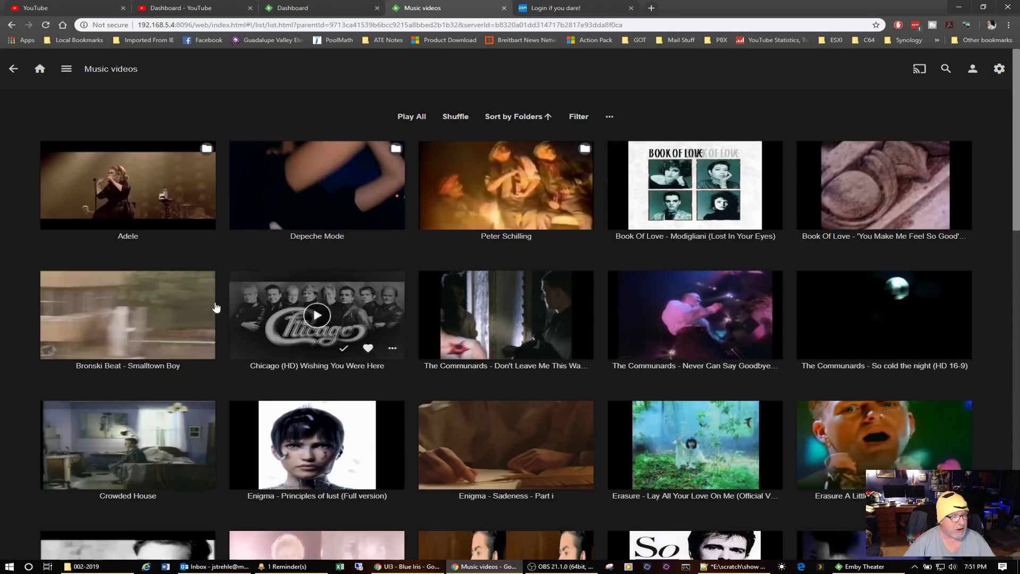
scroll(567, 362, "down", 10)
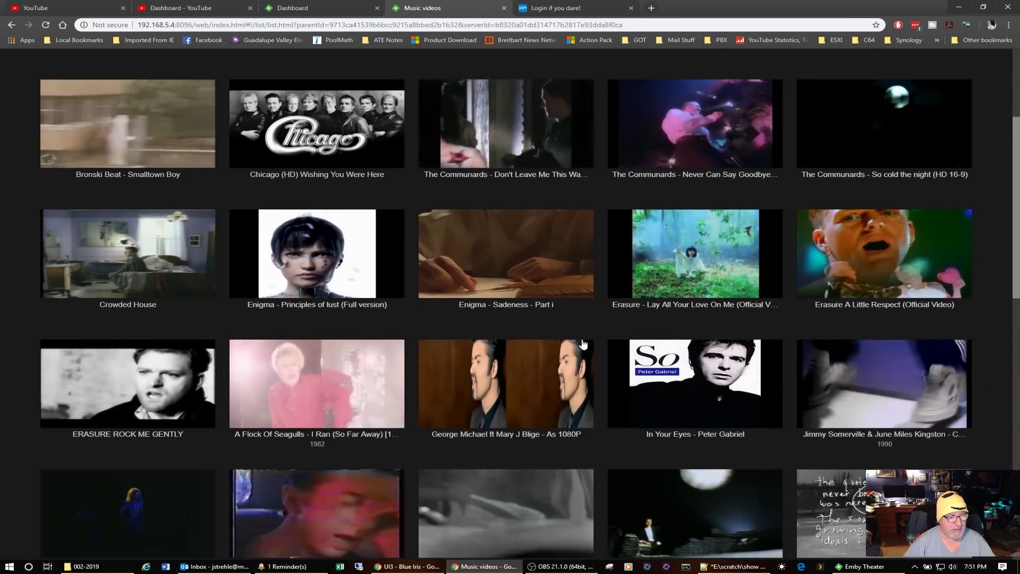
scroll(582, 345, "up", 12)
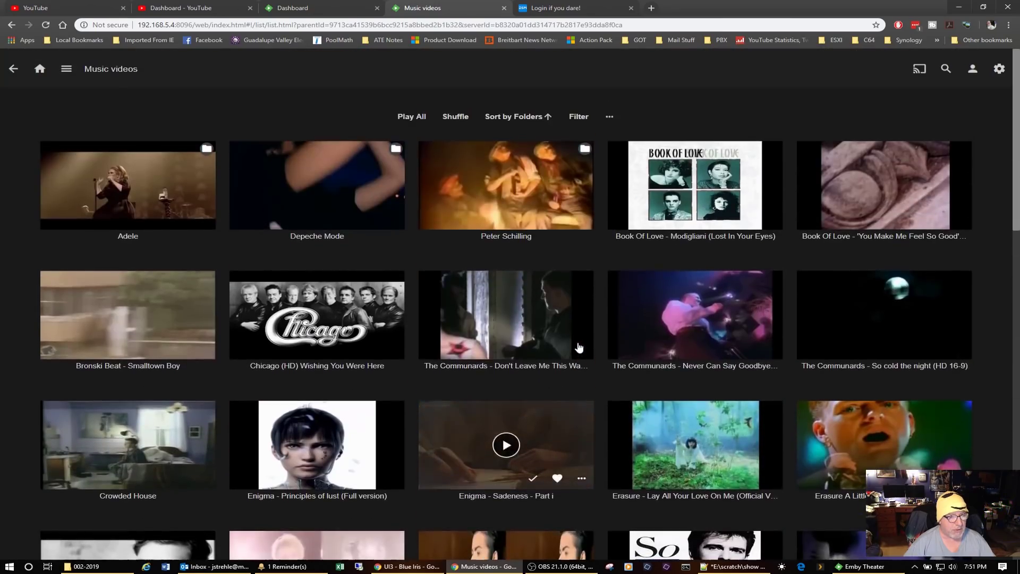
left_click(40, 69)
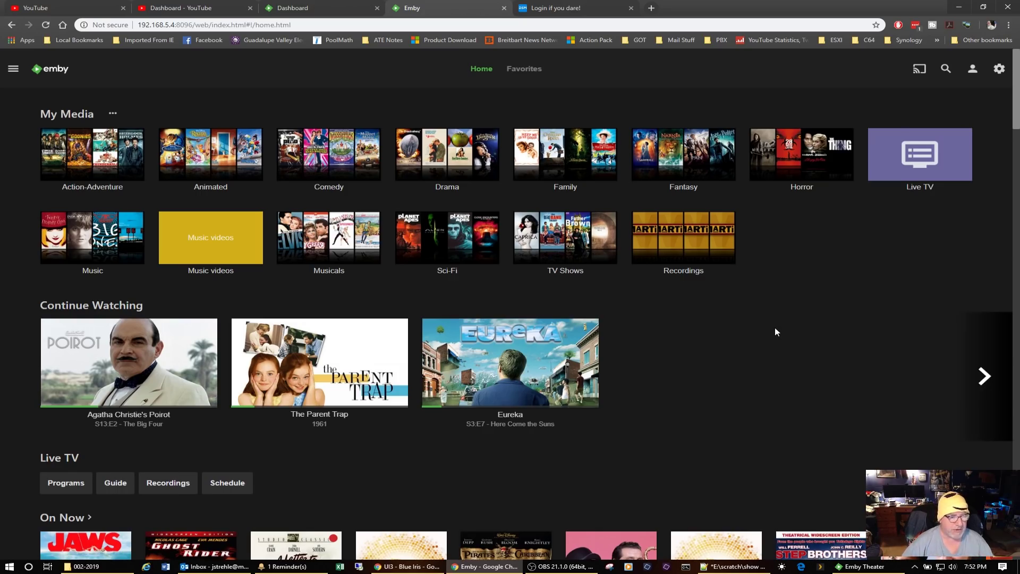
Step: Look through the home page sections from Continue Watching down to Latest Recordings, and return to the My Media section
scroll(781, 304, "down", 3)
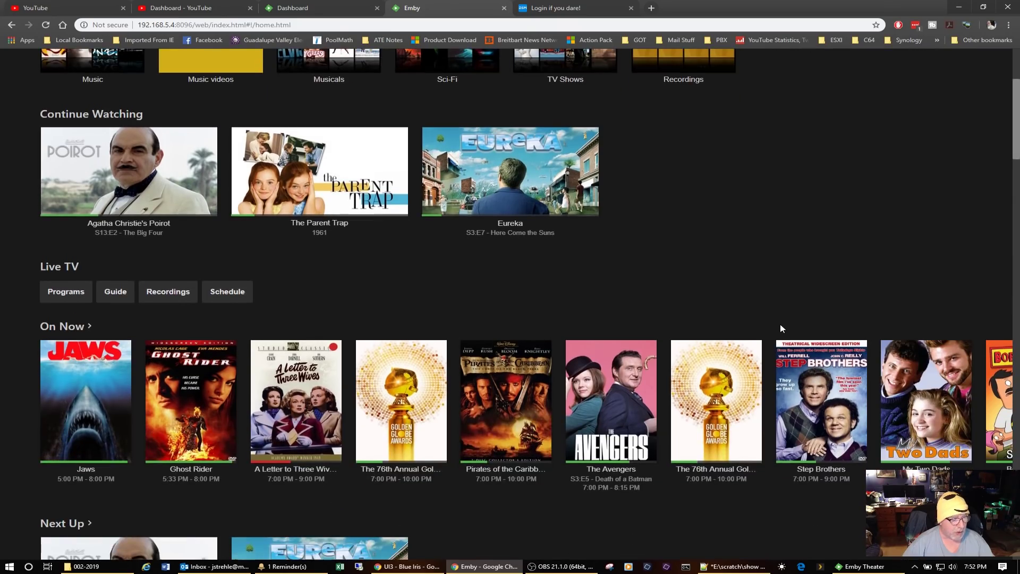
scroll(780, 324, "down", 5)
scroll(781, 330, "down", 8)
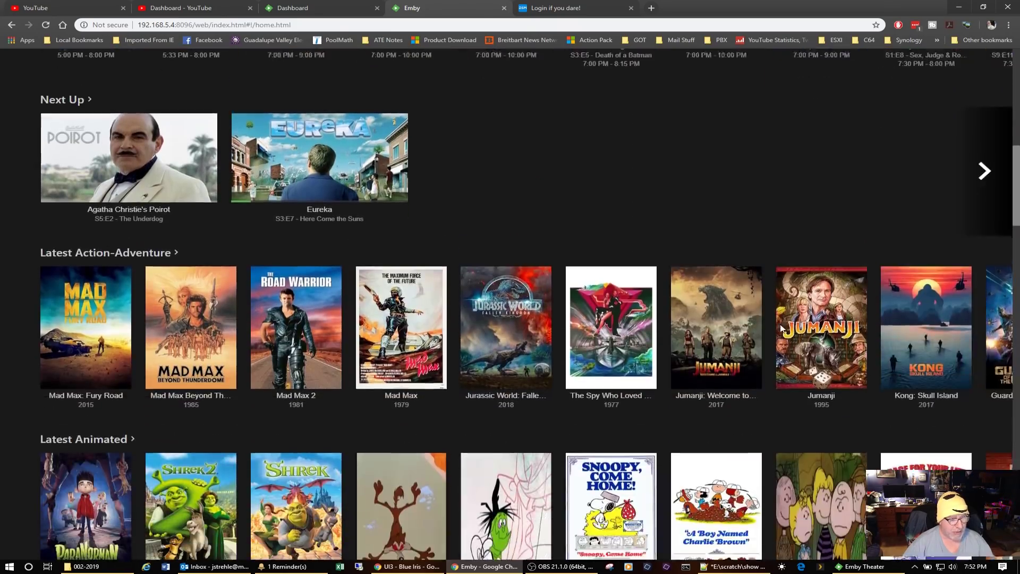
scroll(780, 328, "down", 9)
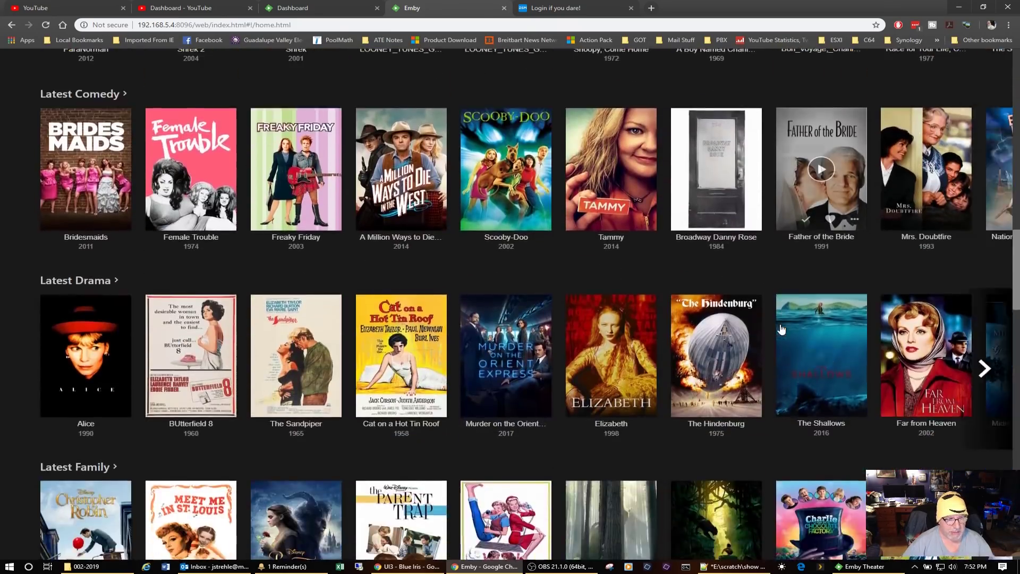
scroll(781, 330, "down", 14)
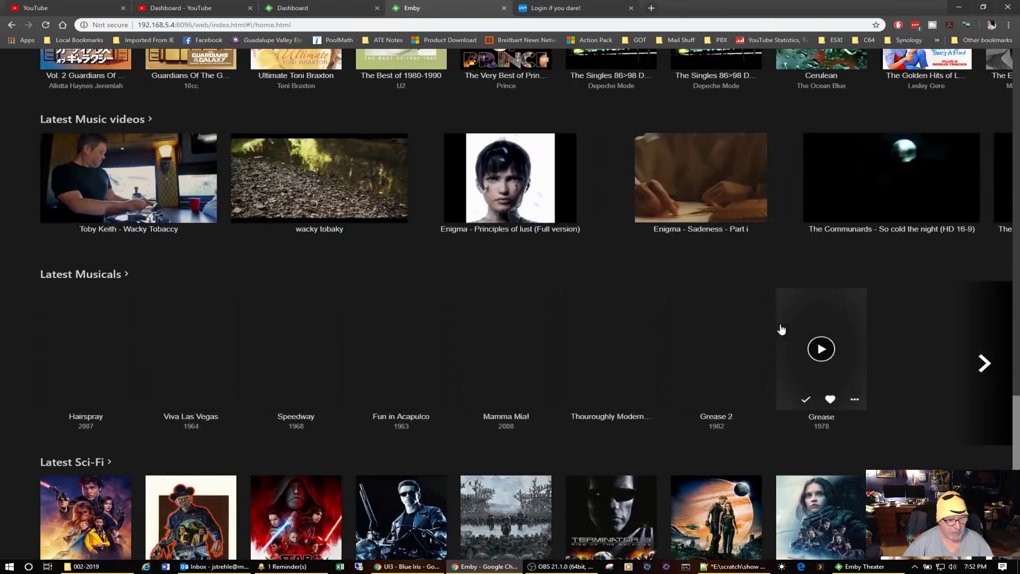
scroll(782, 329, "down", 6)
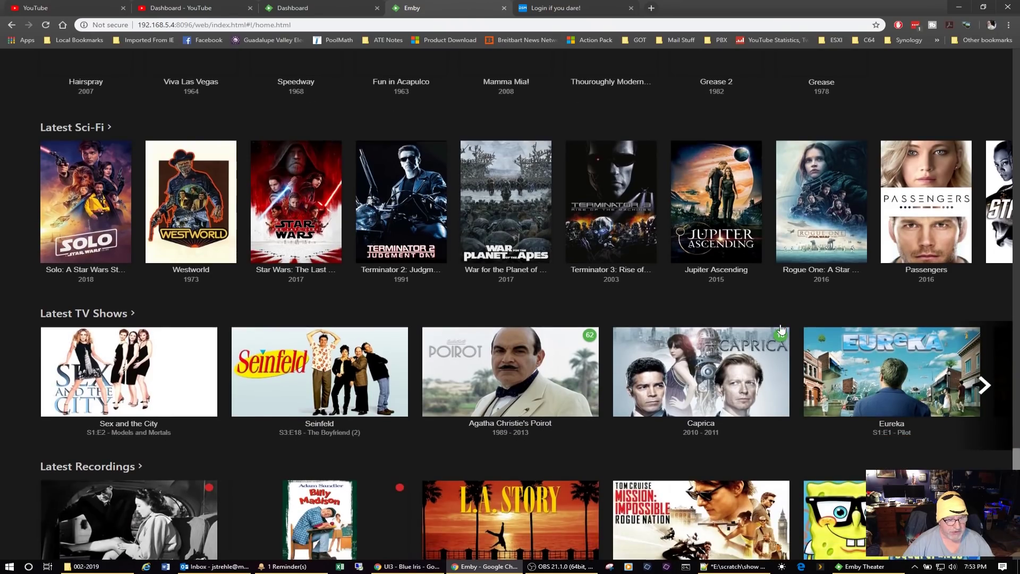
scroll(781, 330, "down", 4)
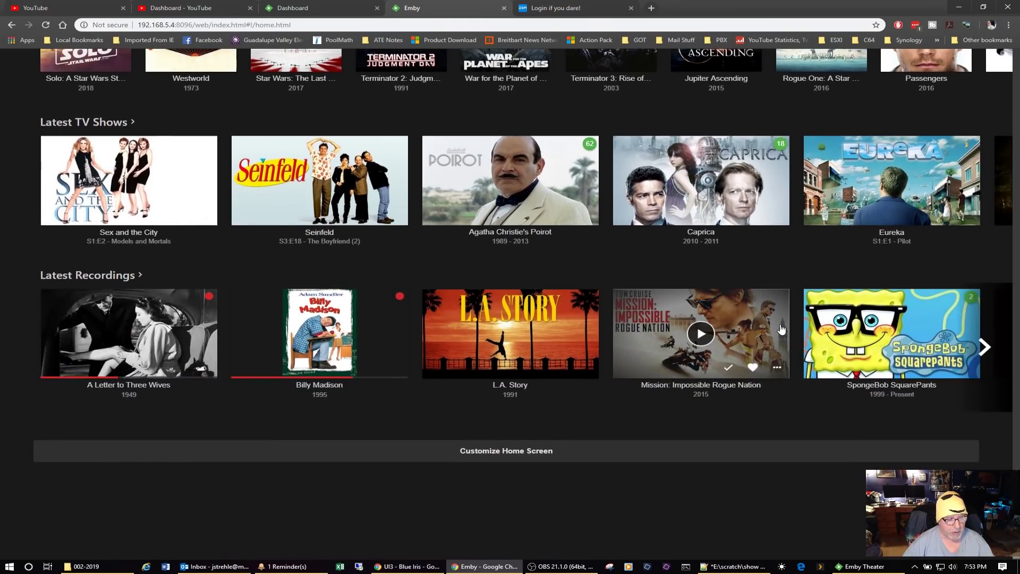
scroll(781, 330, "up", 15)
scroll(781, 330, "up", 15)
scroll(781, 329, "up", 20)
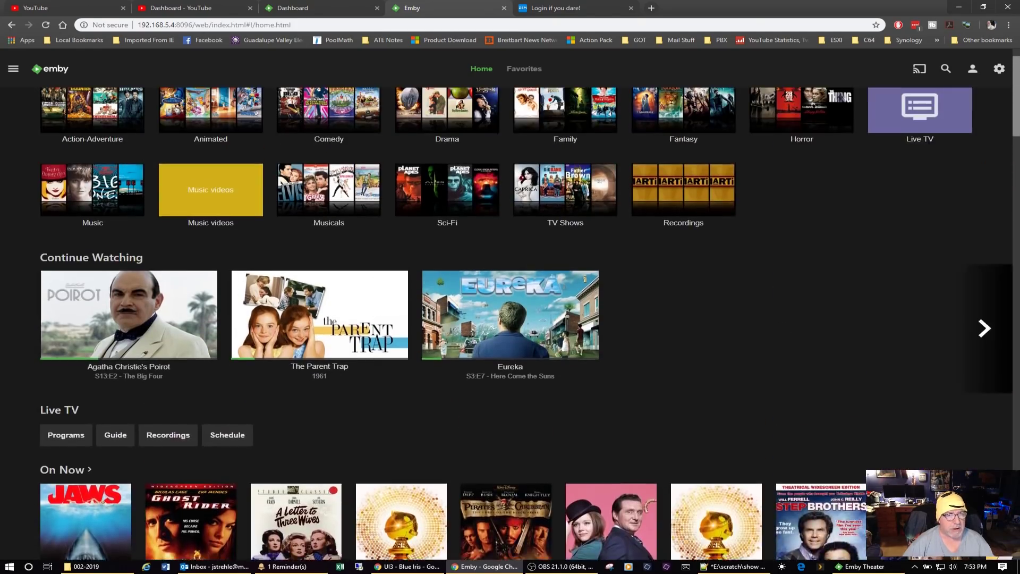
scroll(781, 329, "up", 3)
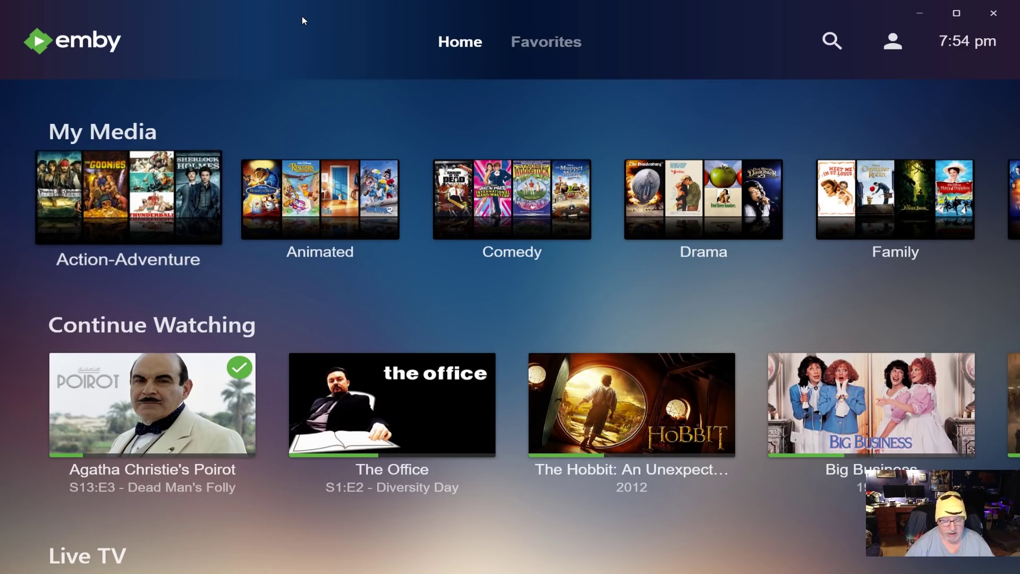
Step: In the full-screen Emby Theater app, look through the Continue Watching, Live TV and On Now rows of the home screen
key("Down")
key("Down")
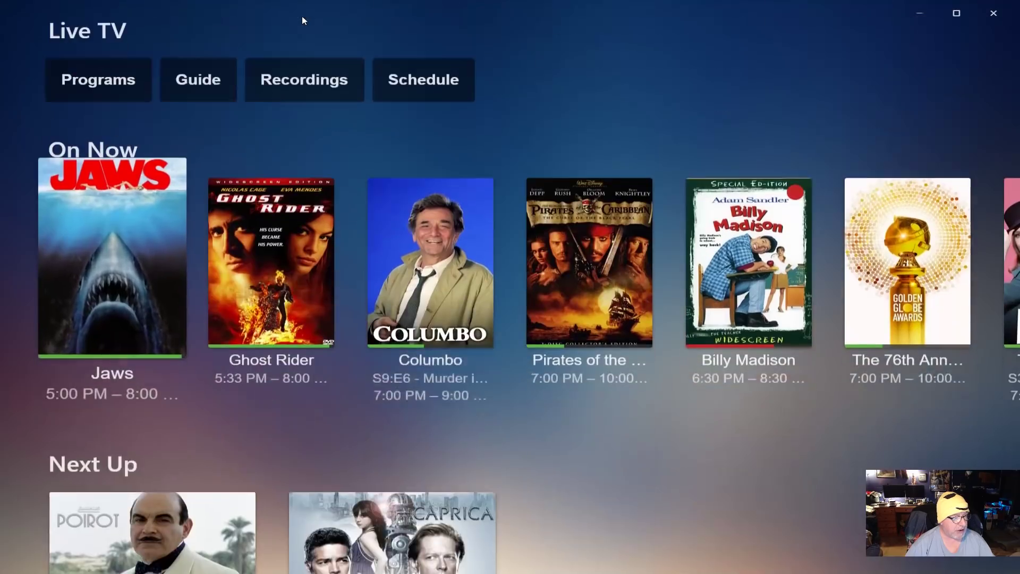
key("Right")
key("Right")
key("Right")
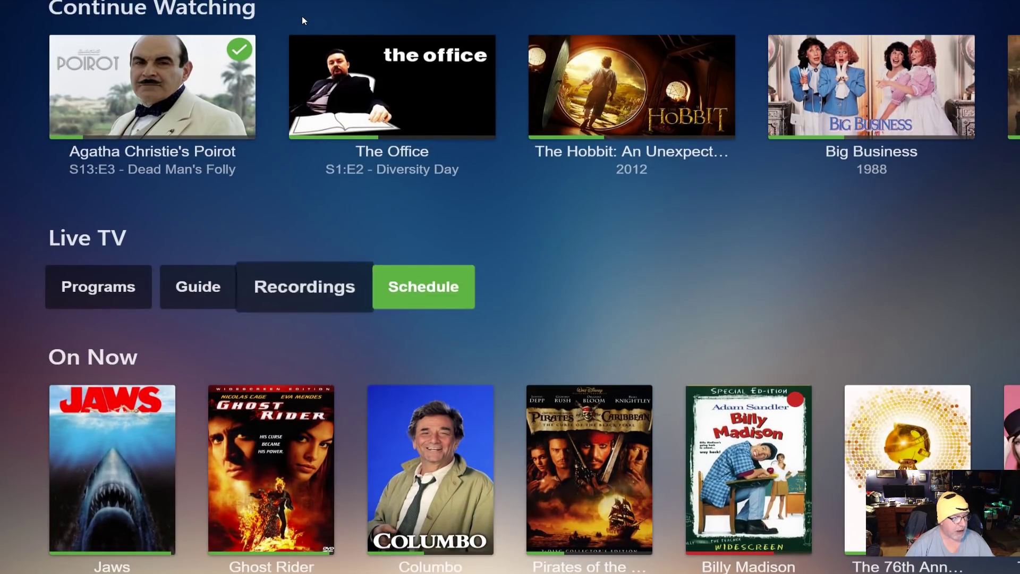
key("Down")
key("Down")
key("Down")
key("Up")
key("Up")
key("Up")
key("Up")
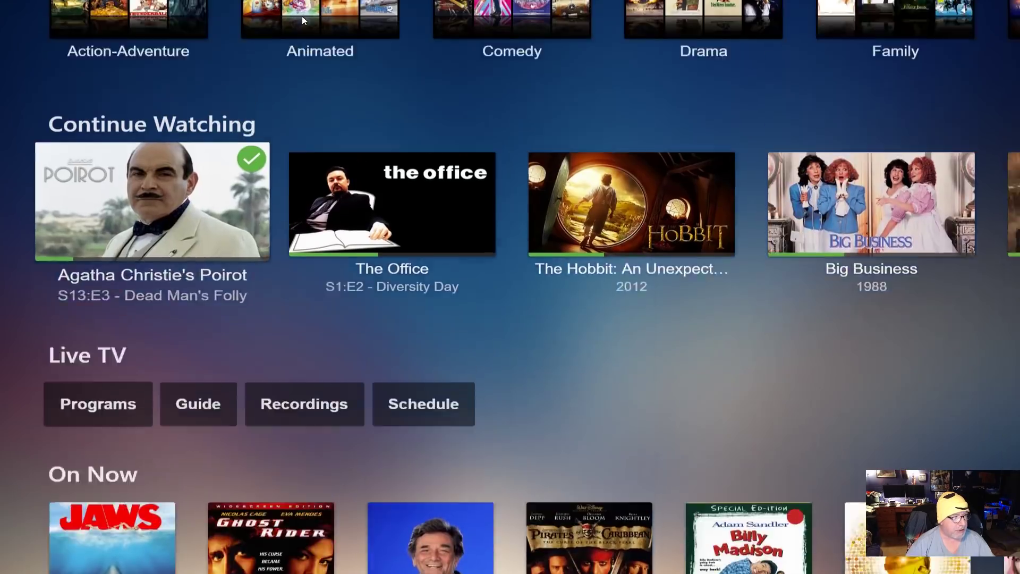
Step: Browse the My Media row past Comedy, Horror and Live TV, and open the Music library
key("Up")
key("Right")
key("Right")
key("Right")
key("Right")
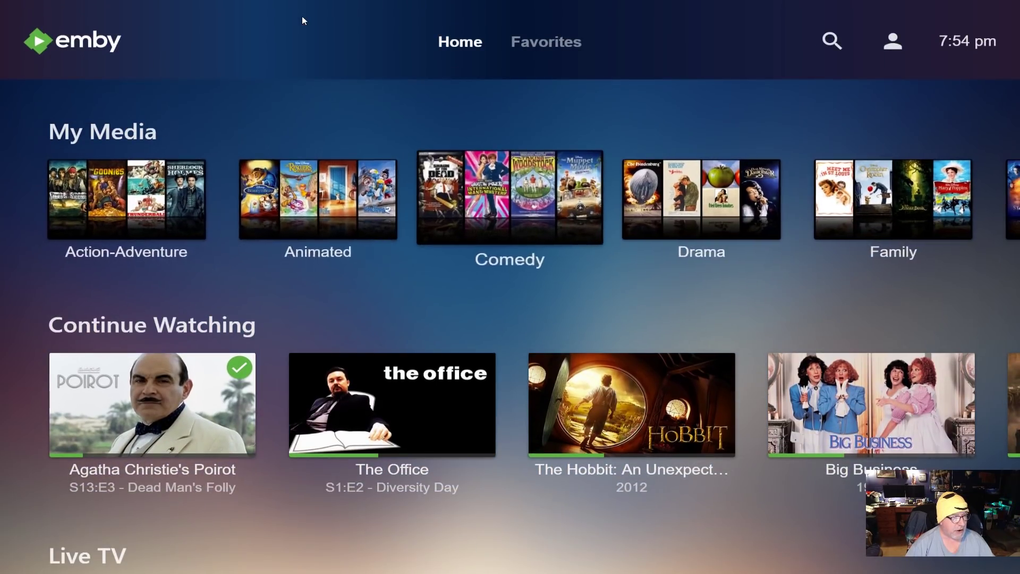
key("Right")
key("Right")
key("Right")
key("Right")
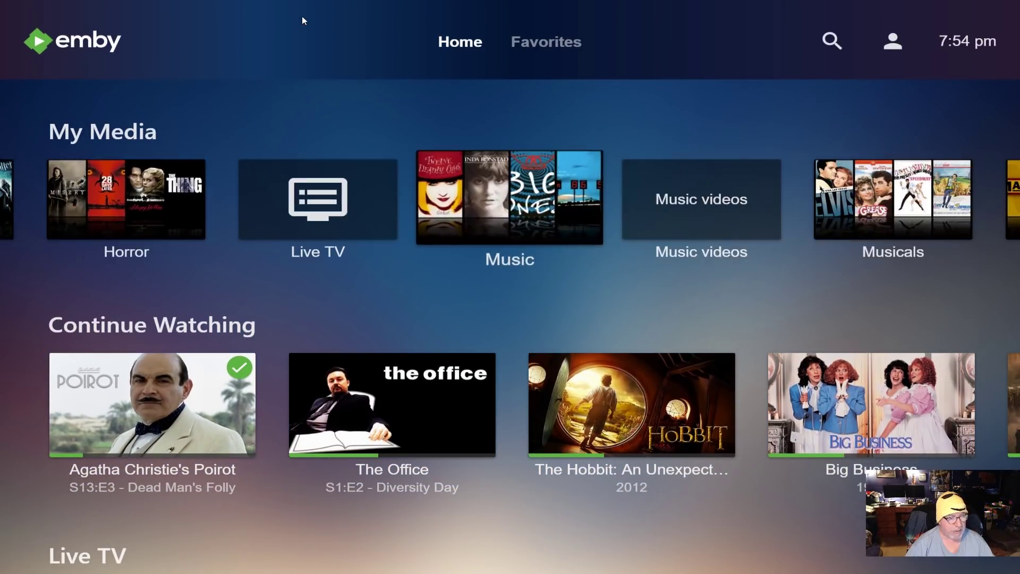
key("Right")
key("Left")
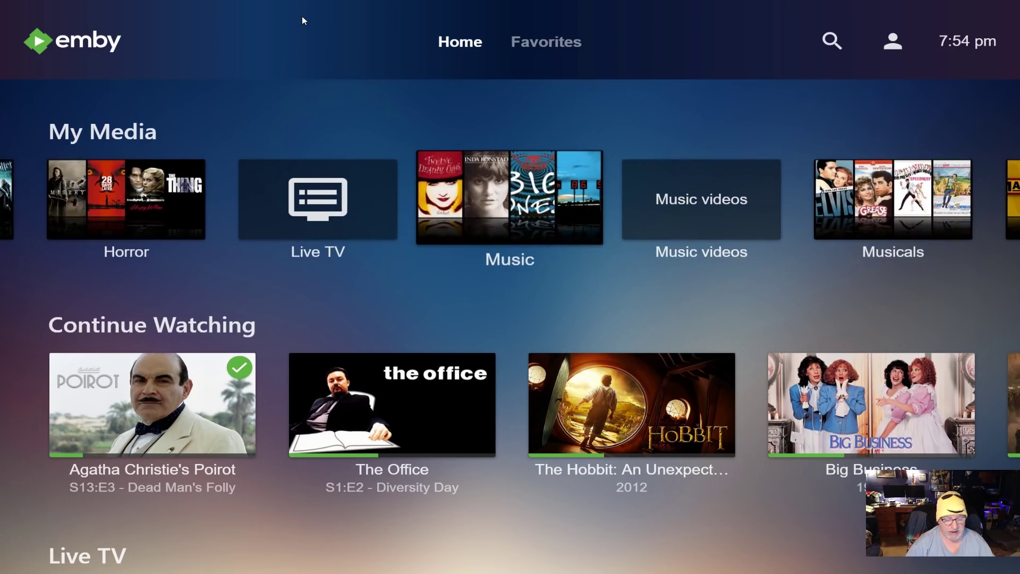
key("Return")
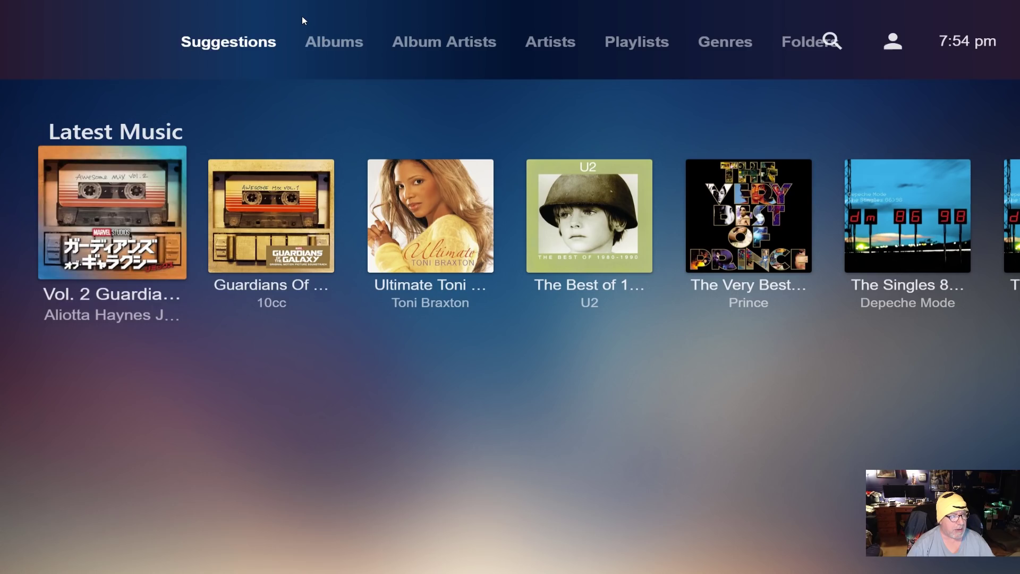
Step: Switch the Music library to its Albums view and open Alicia Keys' album As I Am
key("Up")
key("Right")
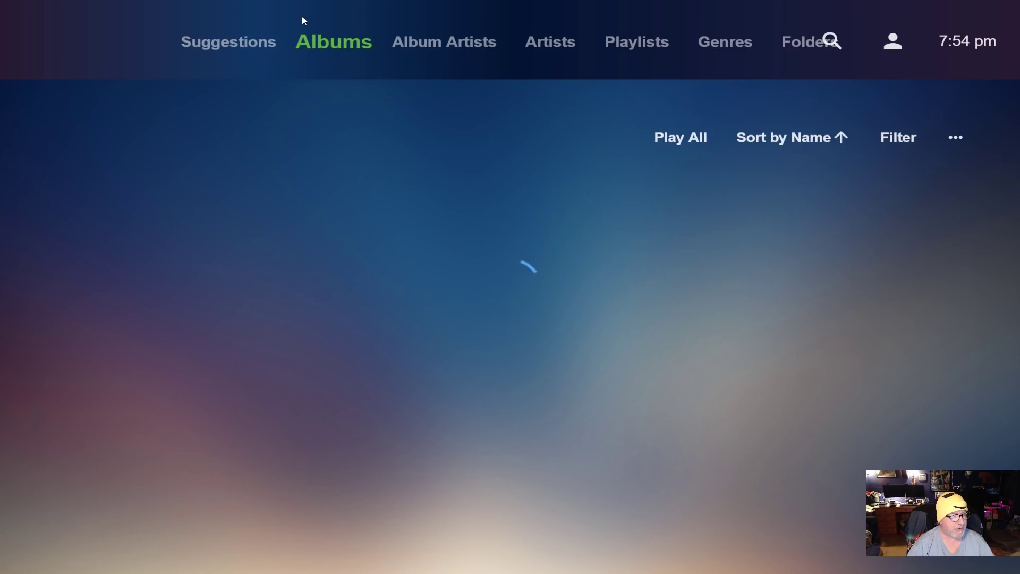
key("Down")
key("Down")
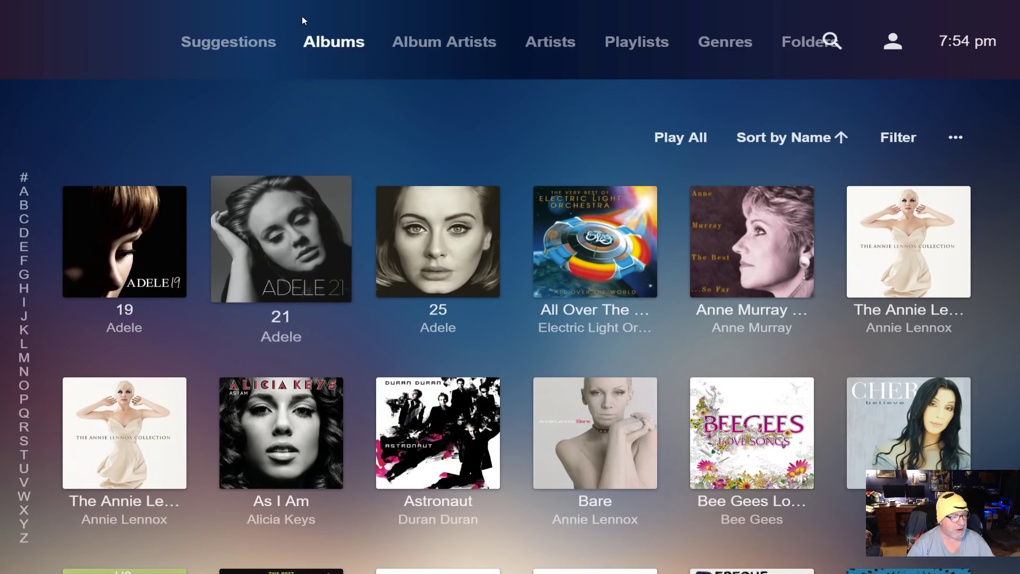
key("Return")
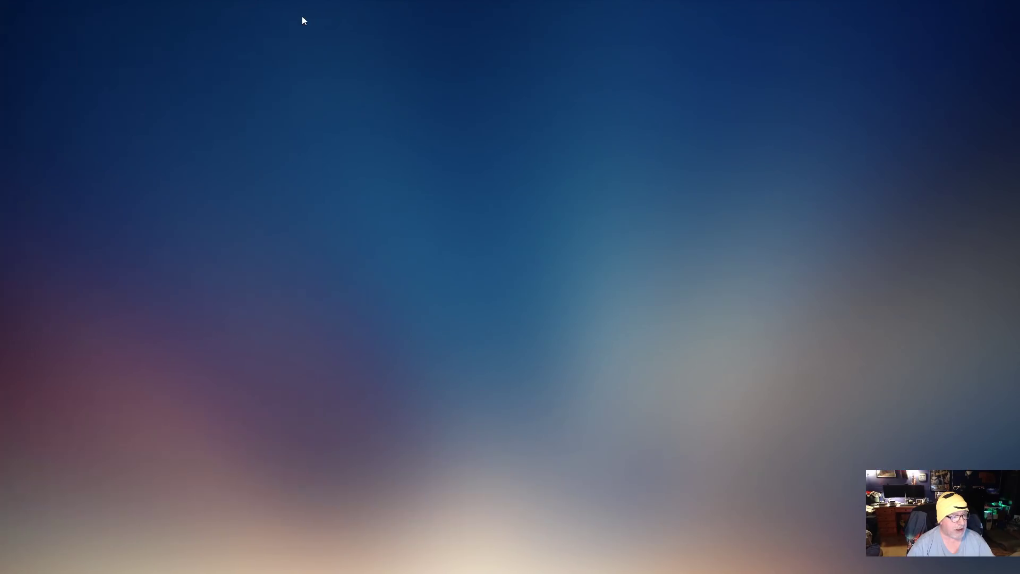
Step: Look through the tracks and playback options of As I Am, ending on the first track
key("Down")
key("Down")
key("Up")
key("Up")
key("Right")
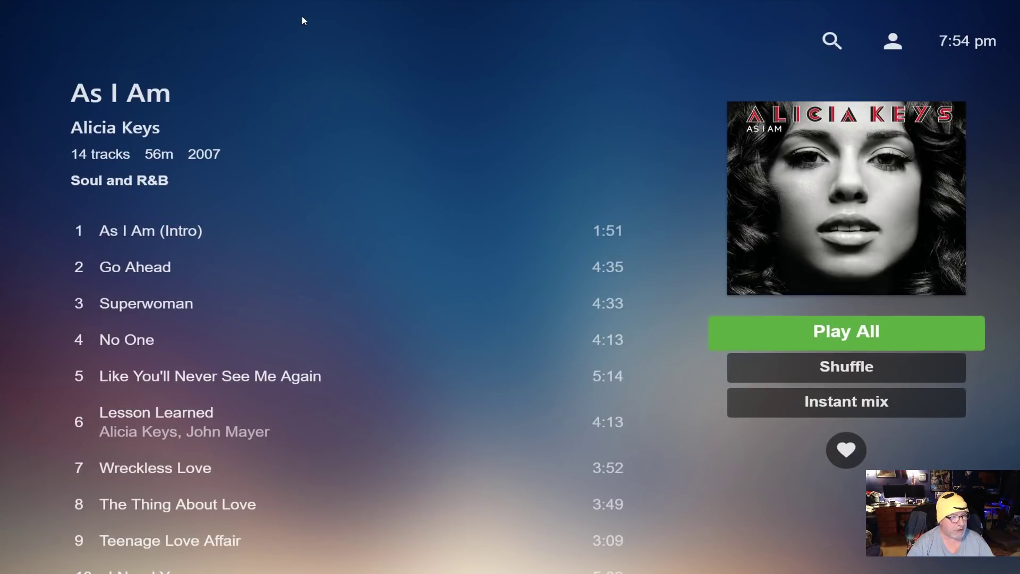
key("Left")
key("Up")
key("Up")
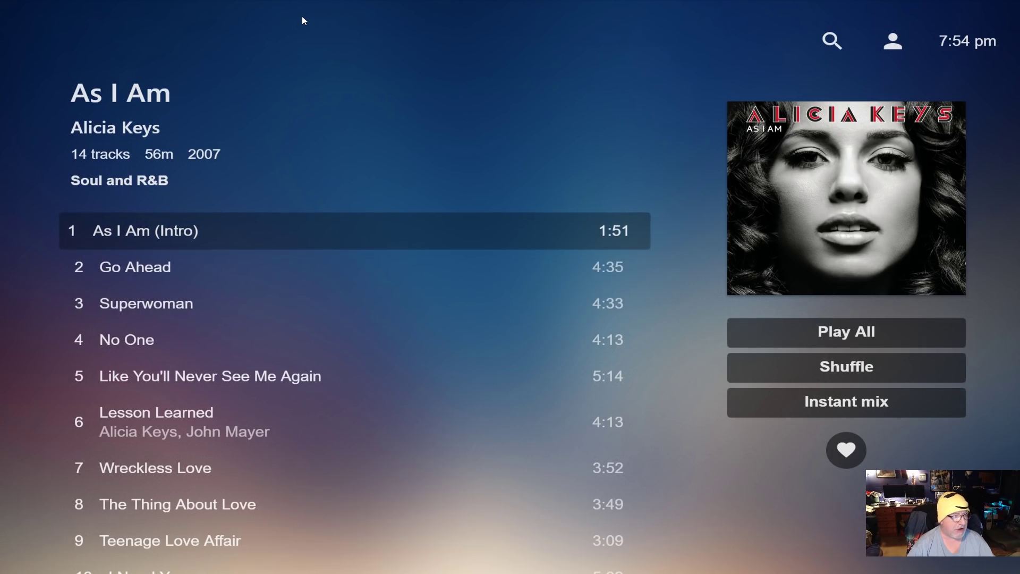
Step: View the options for the track As I Am (Intro), including its Add to Playlist form, and return to the album
left_click(186, 229)
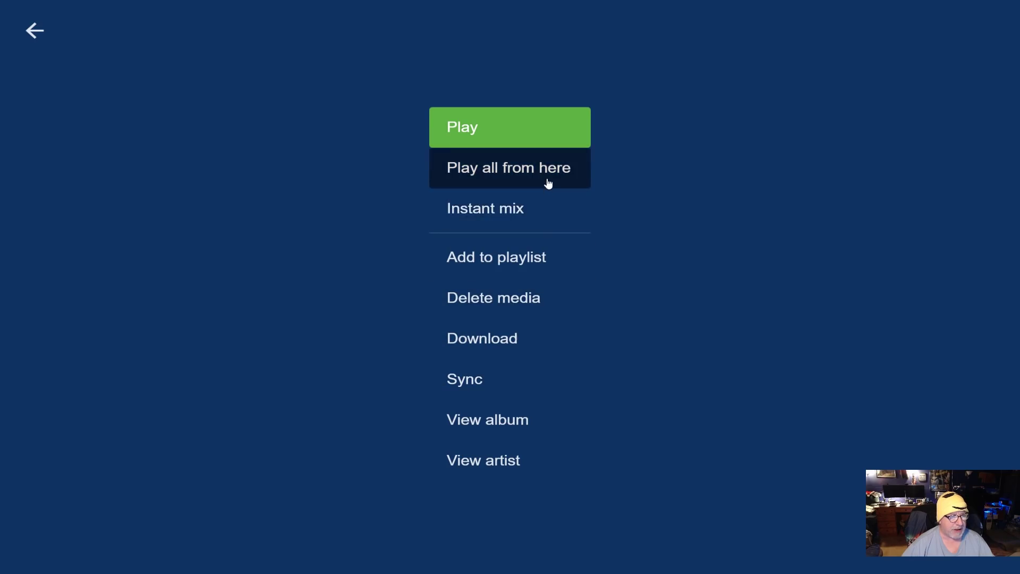
left_click(497, 261)
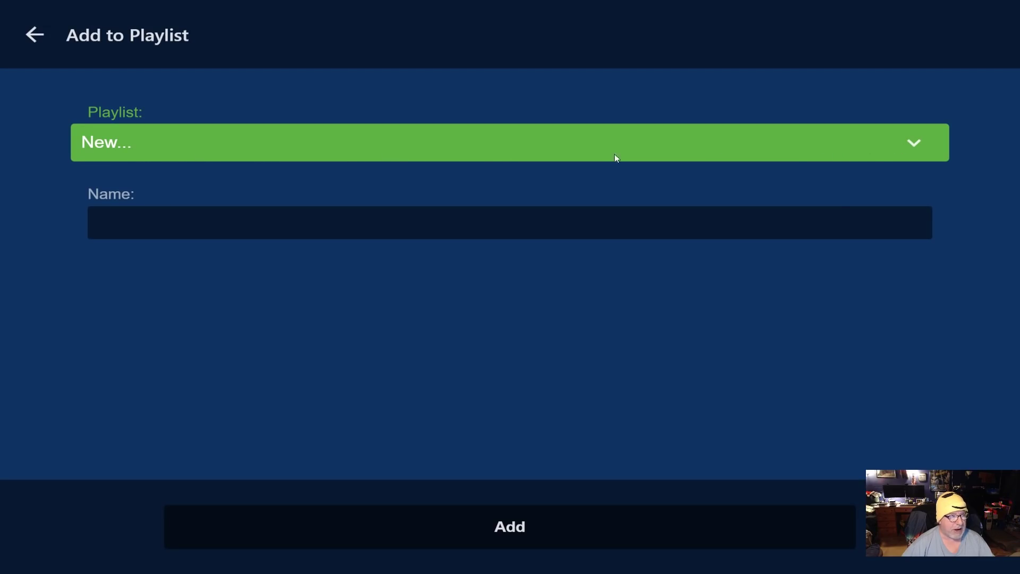
left_click(42, 46)
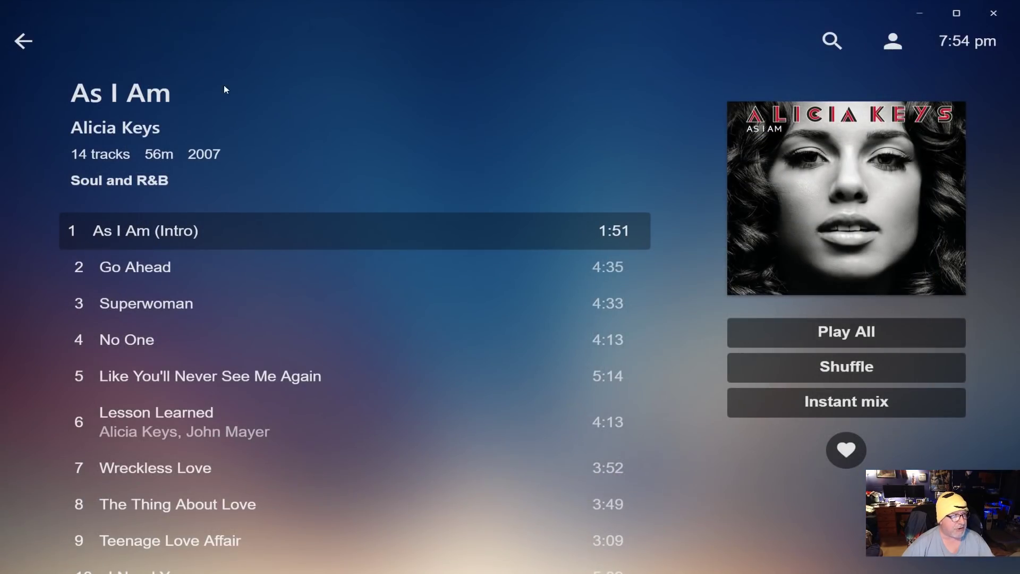
Step: Return from the album to the home screen and look through its rows down to Latest Musicals and back up to Continue Watching
left_click(21, 45)
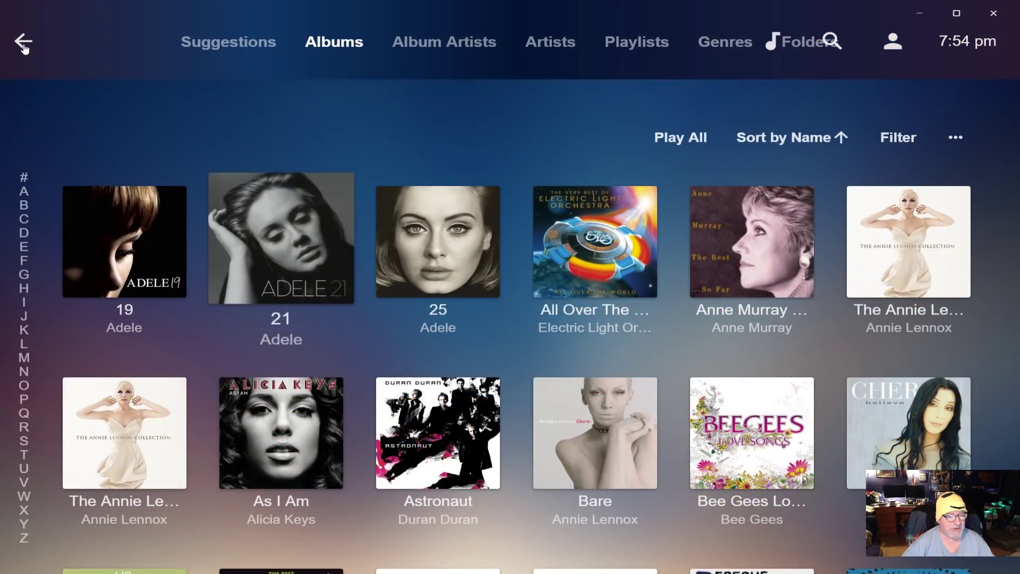
left_click(23, 46)
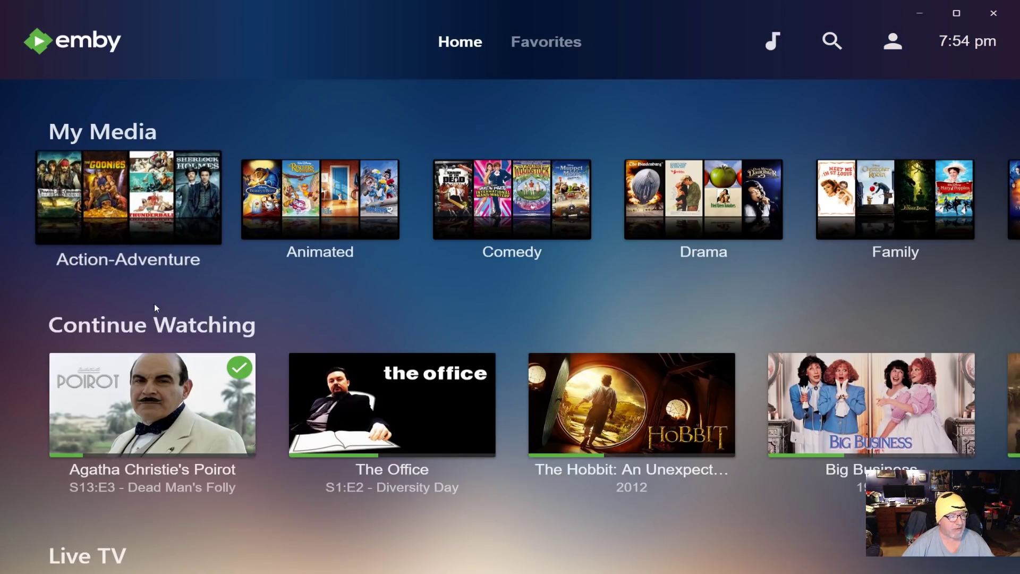
scroll(150, 340, "down", 10)
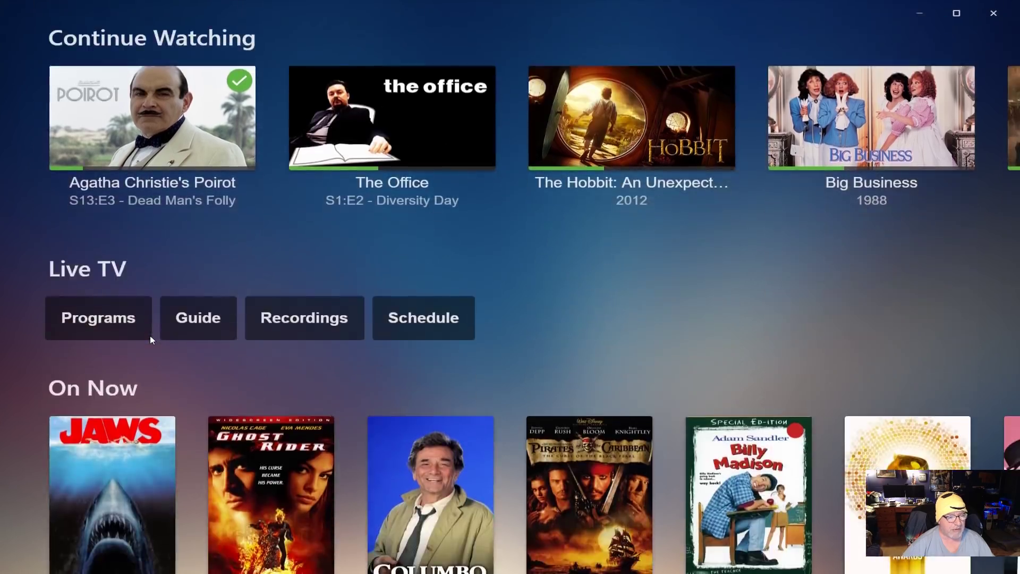
scroll(150, 340, "down", 6)
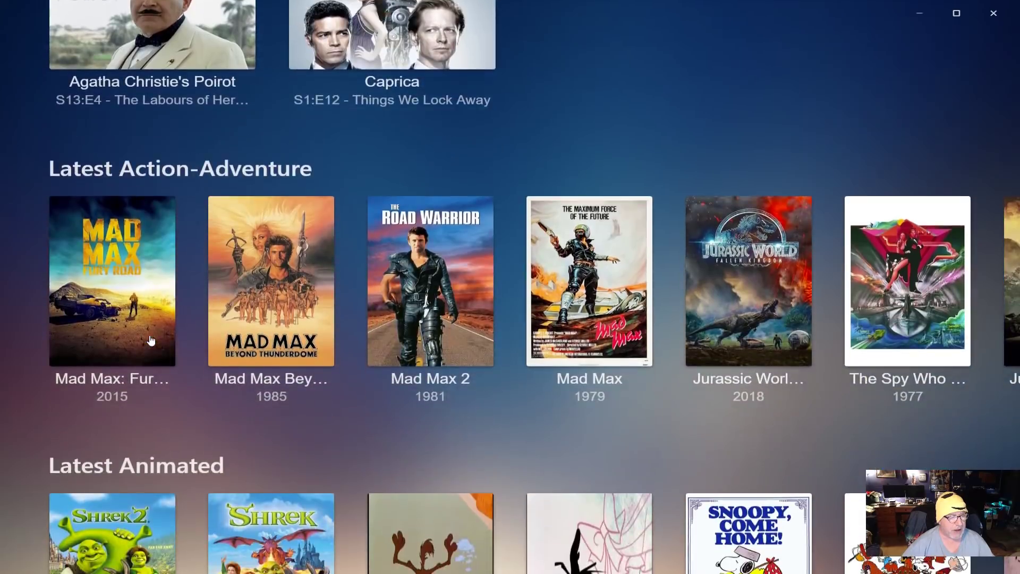
scroll(151, 340, "down", 14)
scroll(151, 340, "down", 20)
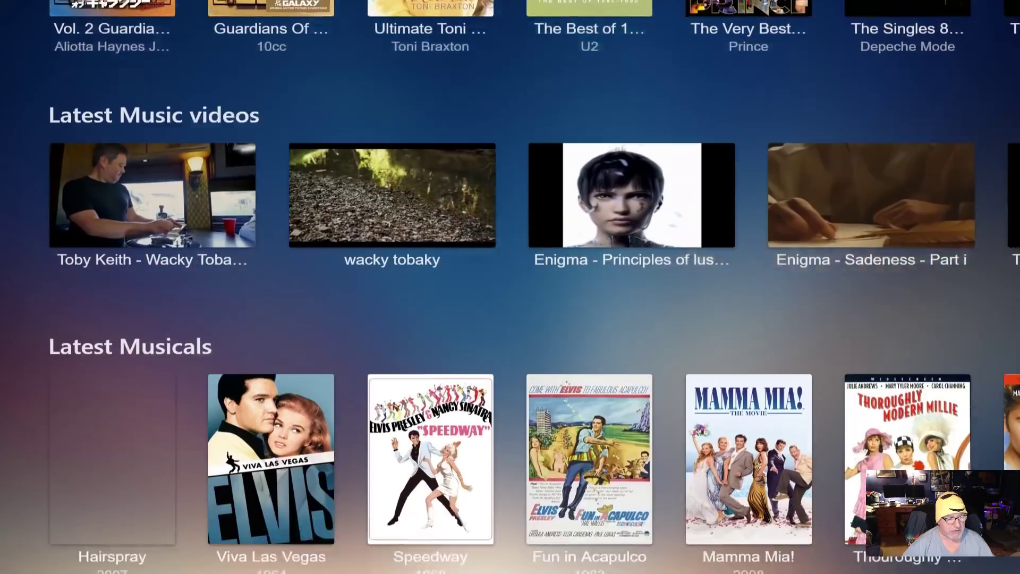
scroll(143, 334, "up", 20)
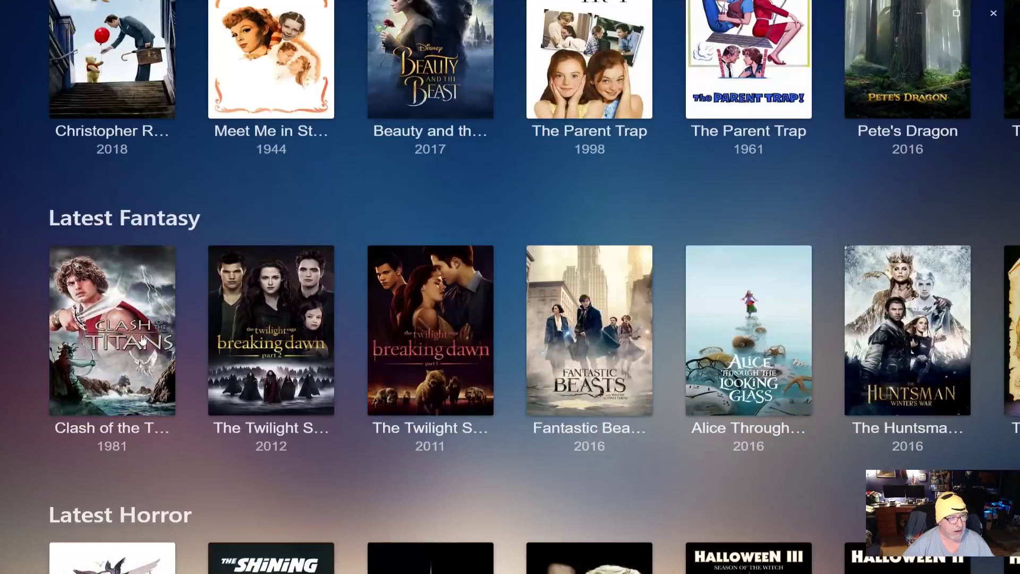
scroll(141, 339, "up", 15)
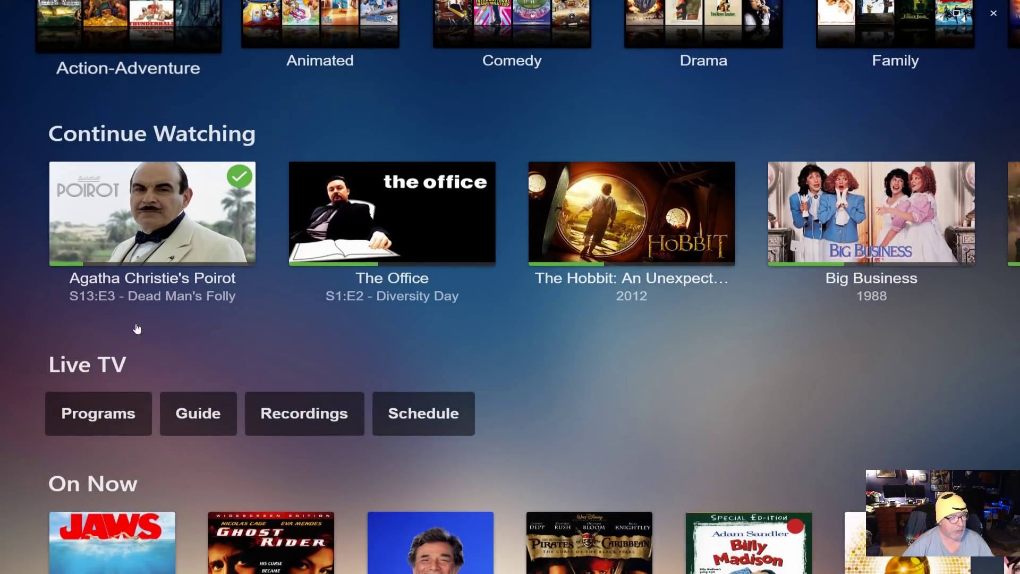
Step: Open the Poirot episode Dead Man's Folly from Continue Watching, resume it briefly, and return to its details page
left_click(198, 226)
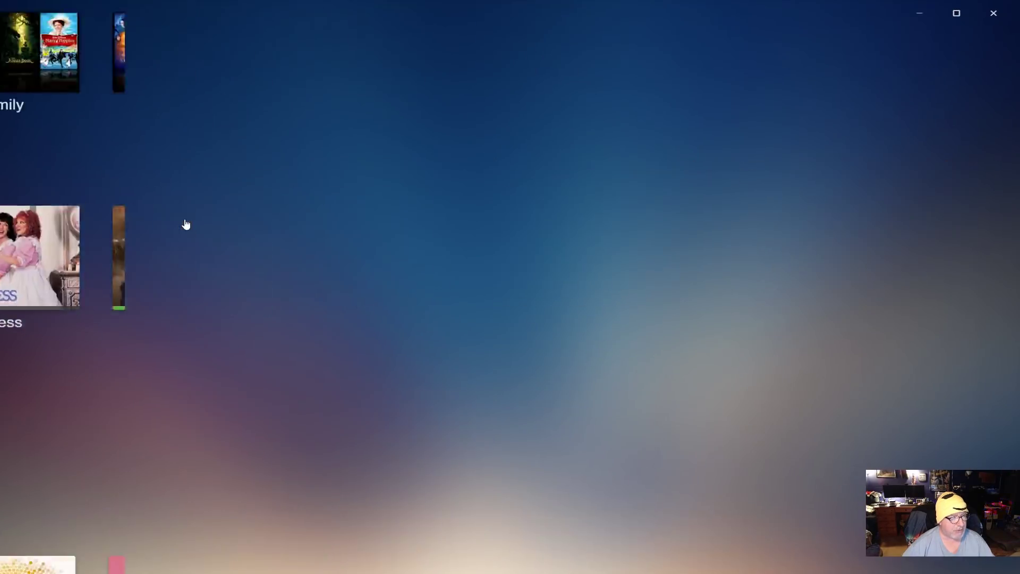
left_click(432, 370)
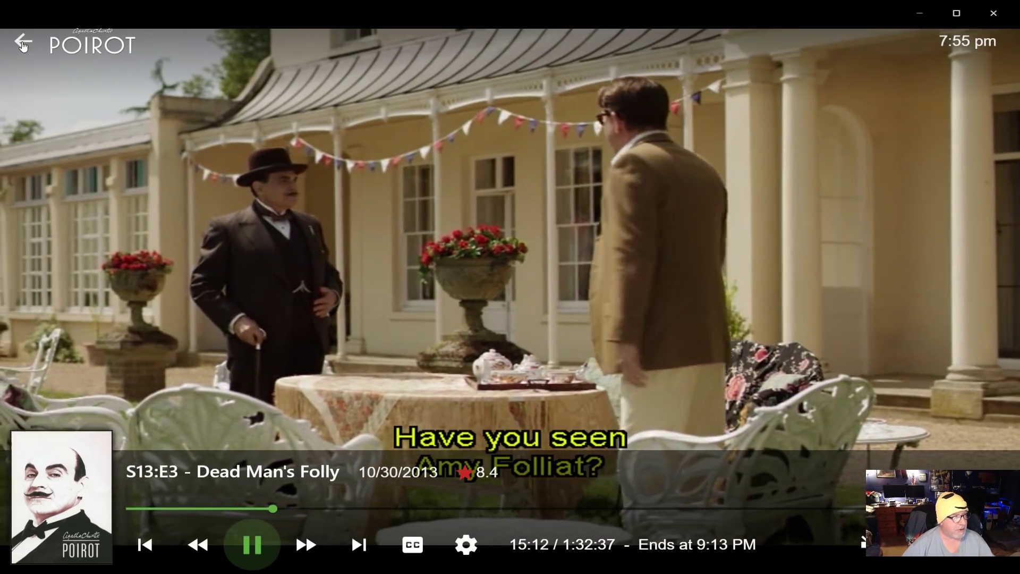
left_click(23, 42)
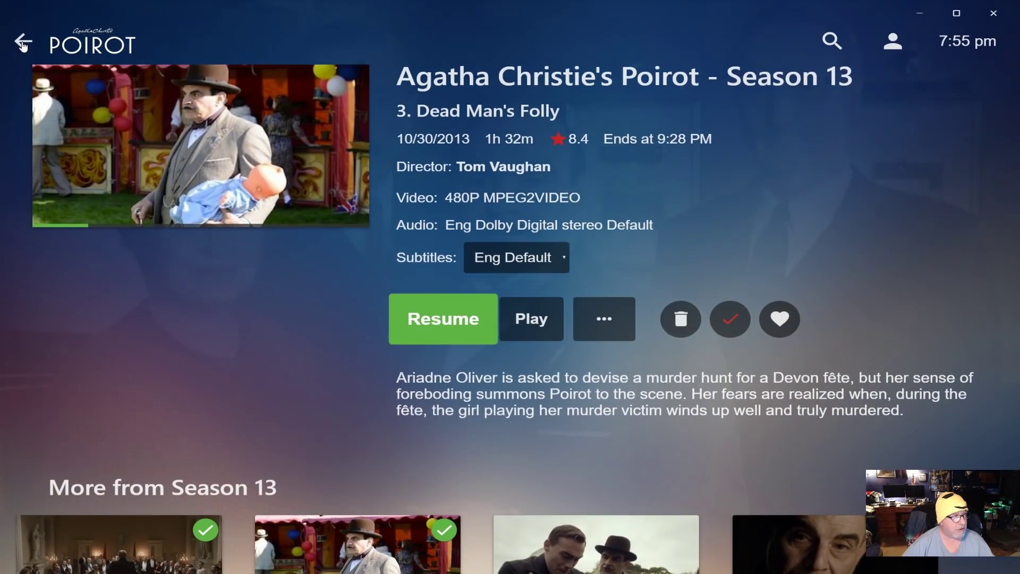
scroll(195, 342, "up", 1)
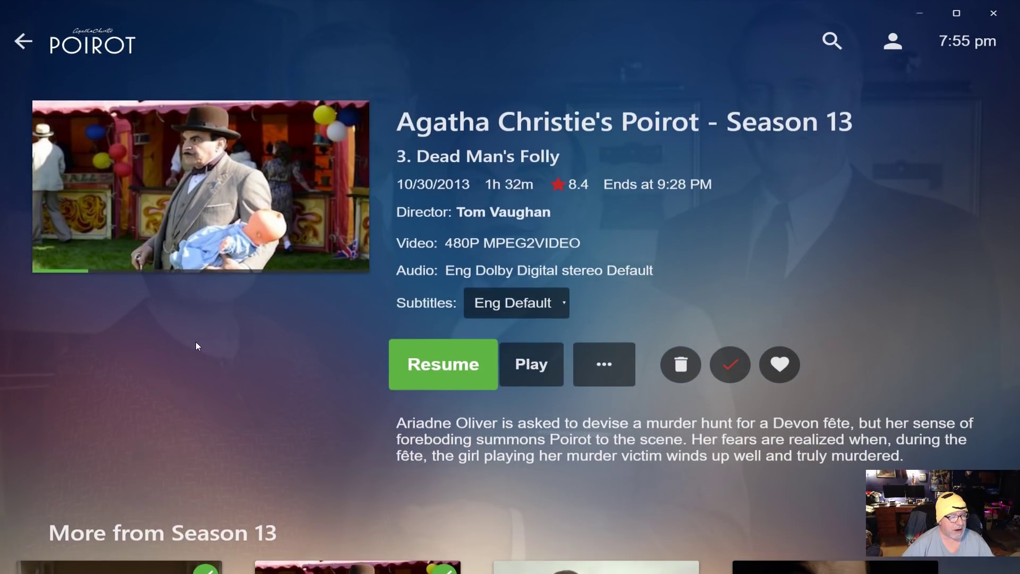
Step: View the extra options for Dead Man's Folly, including its Convert form, and return to the home screen without converting
left_click(612, 368)
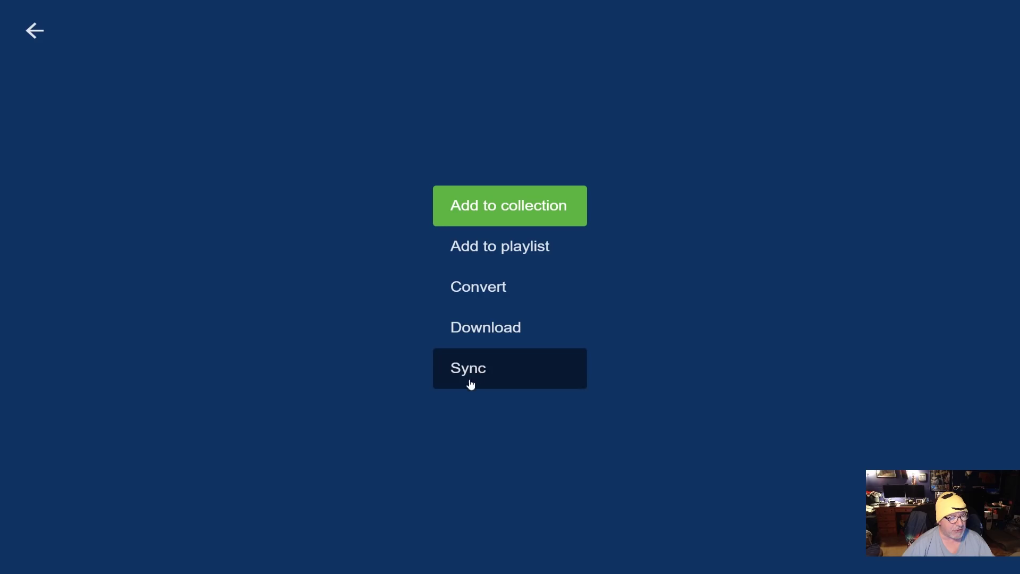
left_click(472, 290)
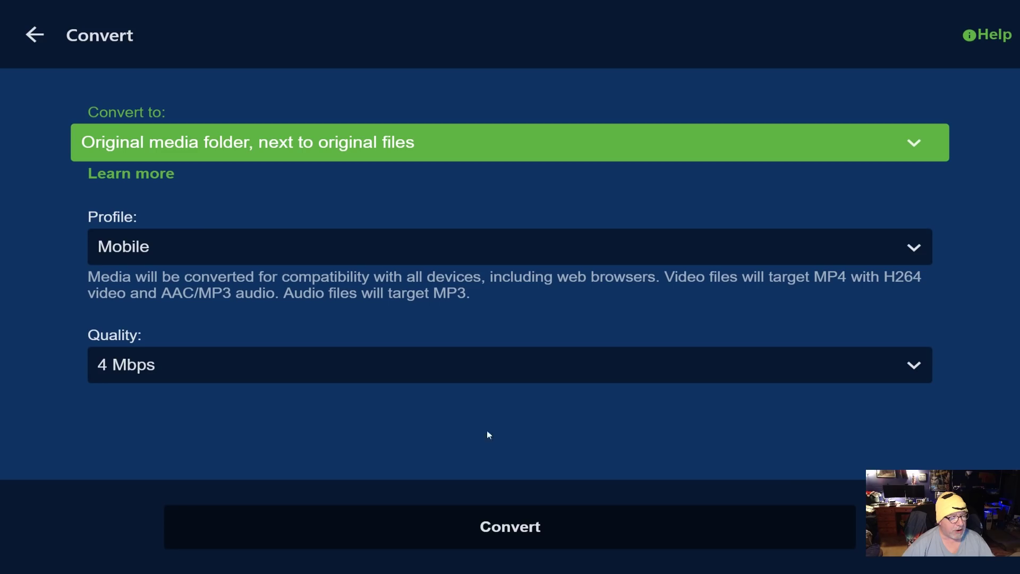
left_click(35, 35)
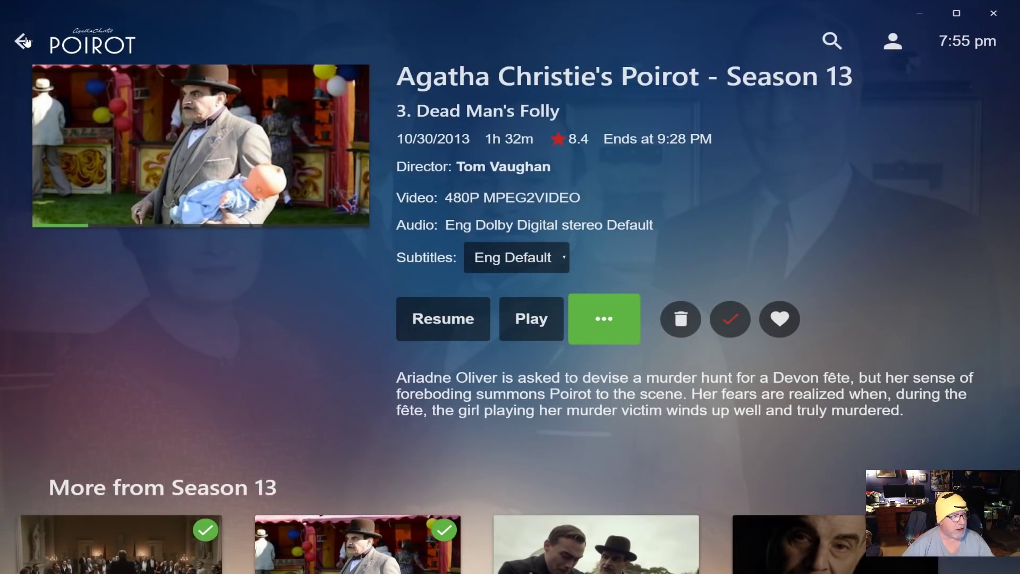
left_click(24, 40)
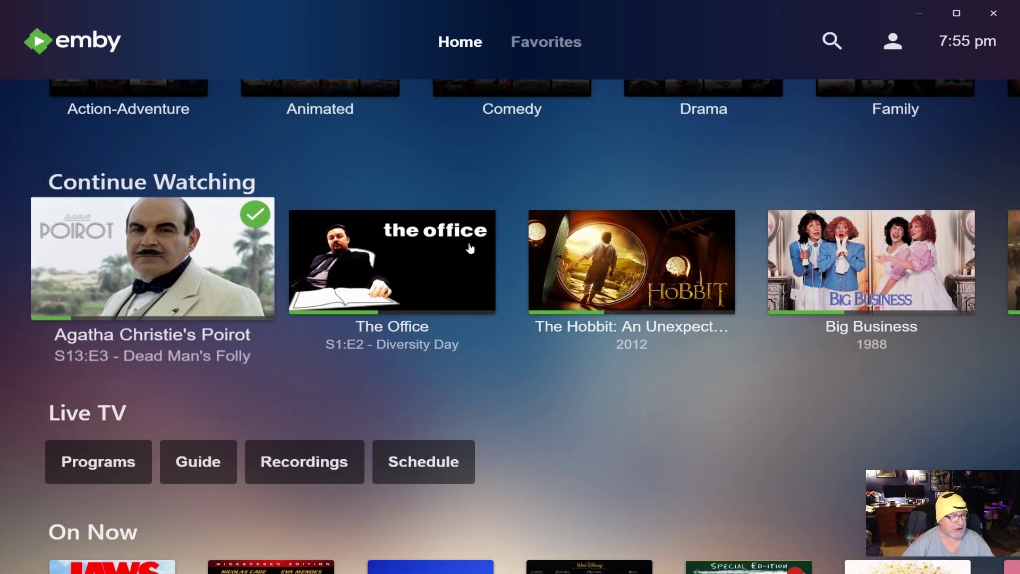
Step: Look through the home screen's On Now, Next Up and latest media rows, and switch to the server dashboard in Chrome
scroll(489, 393, "down", 10)
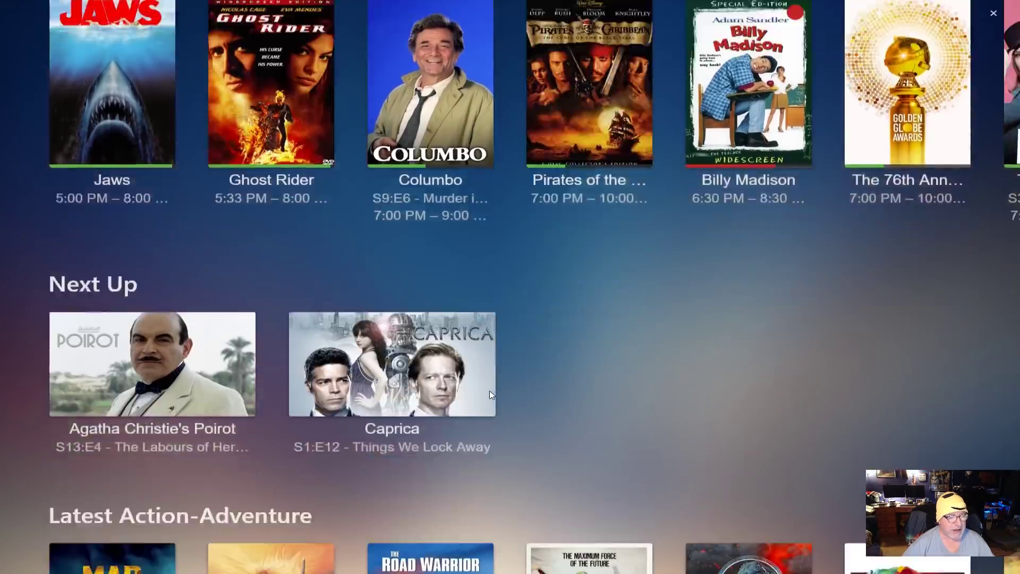
scroll(489, 395, "up", 10)
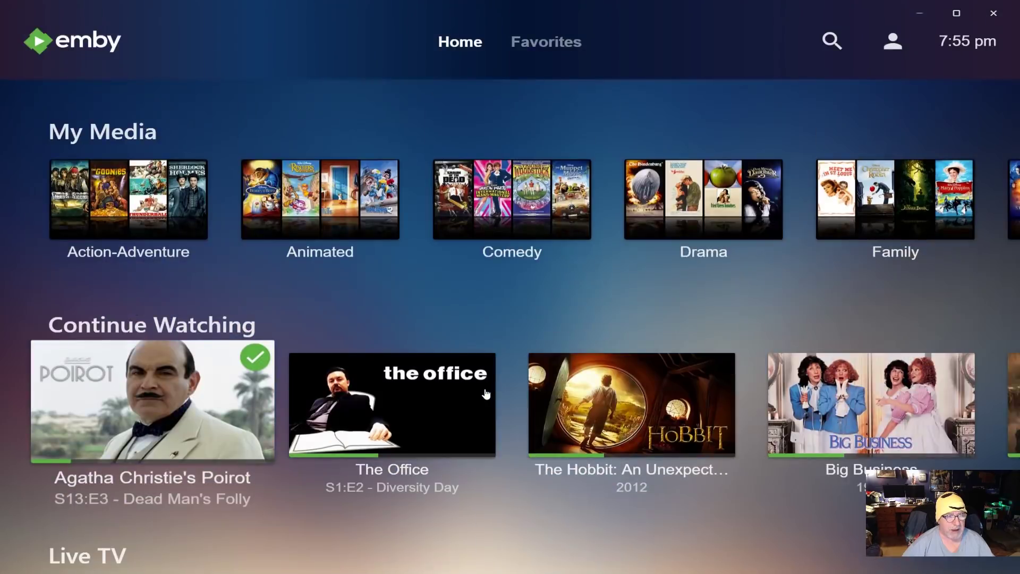
scroll(557, 347, "down", 10)
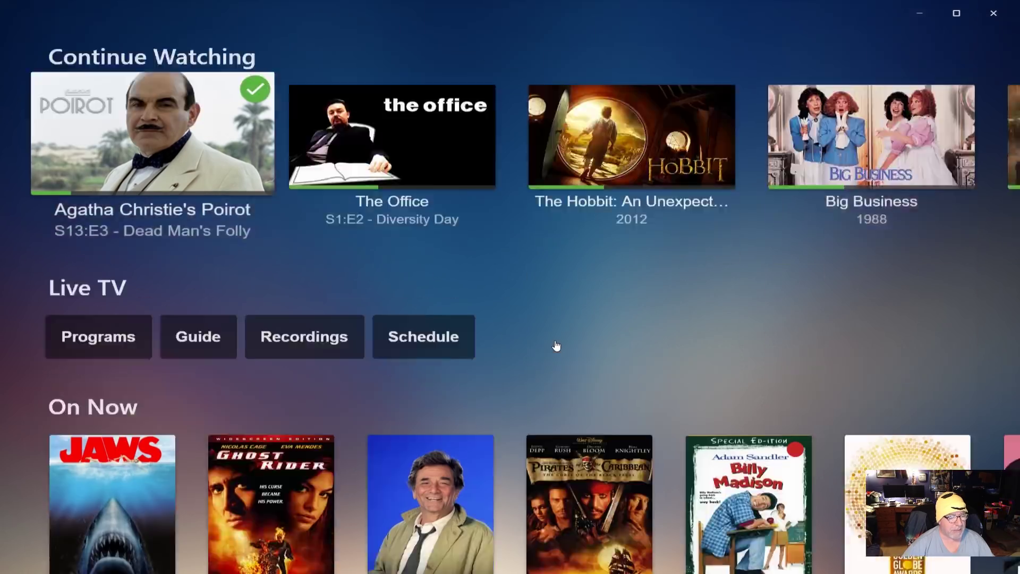
scroll(557, 346, "down", 5)
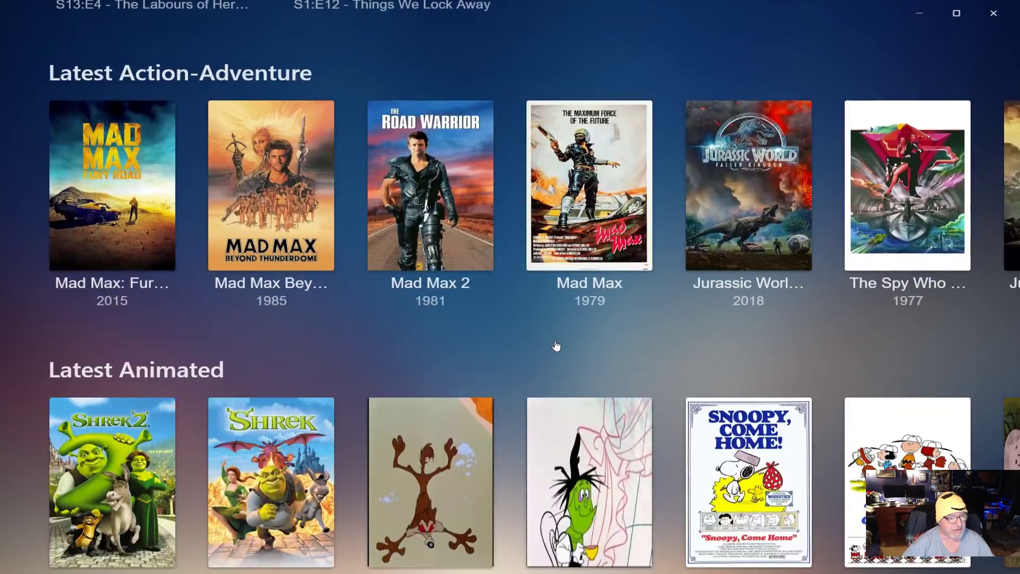
scroll(556, 346, "up", 15)
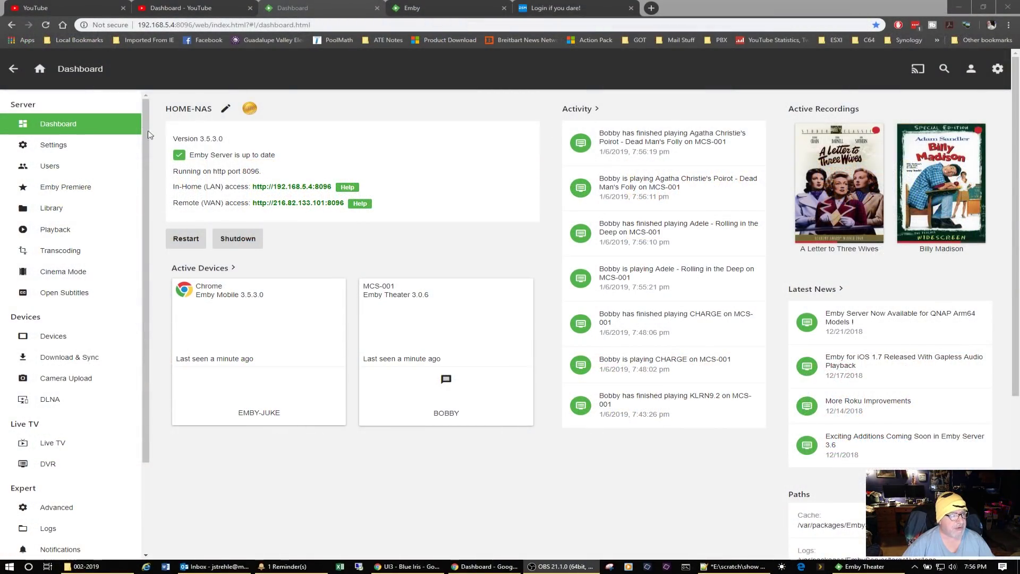
left_click(61, 124)
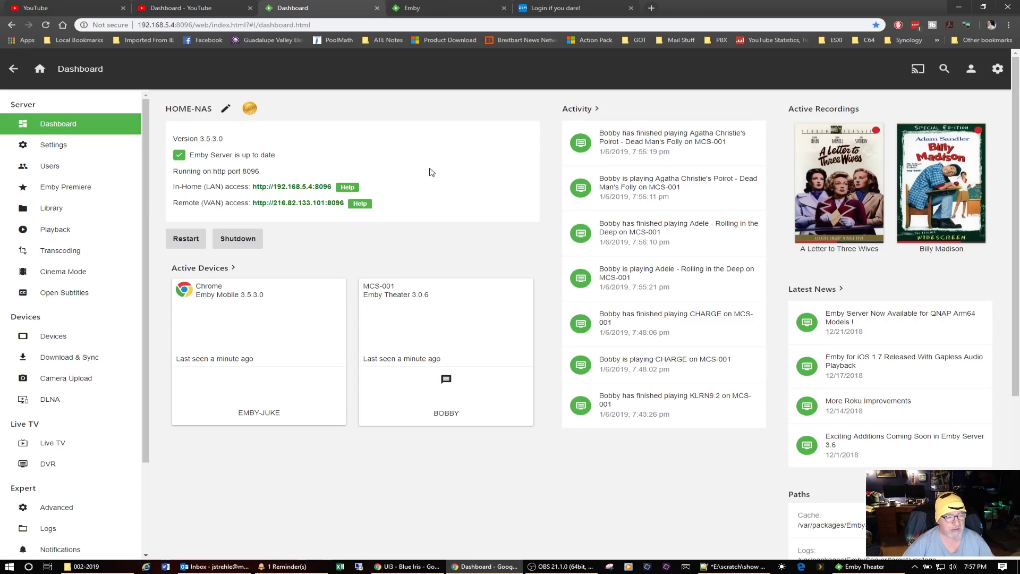
Step: Switch to Emby Theater, resume Dead Man's Folly from Continue Watching, and leave it playing behind the server dashboard
left_click(860, 567)
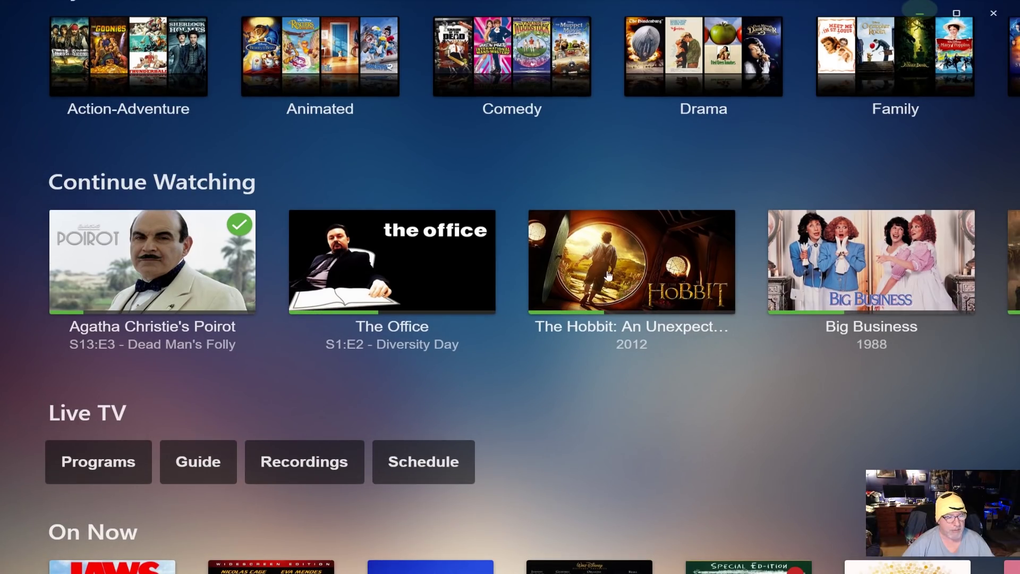
left_click(189, 255)
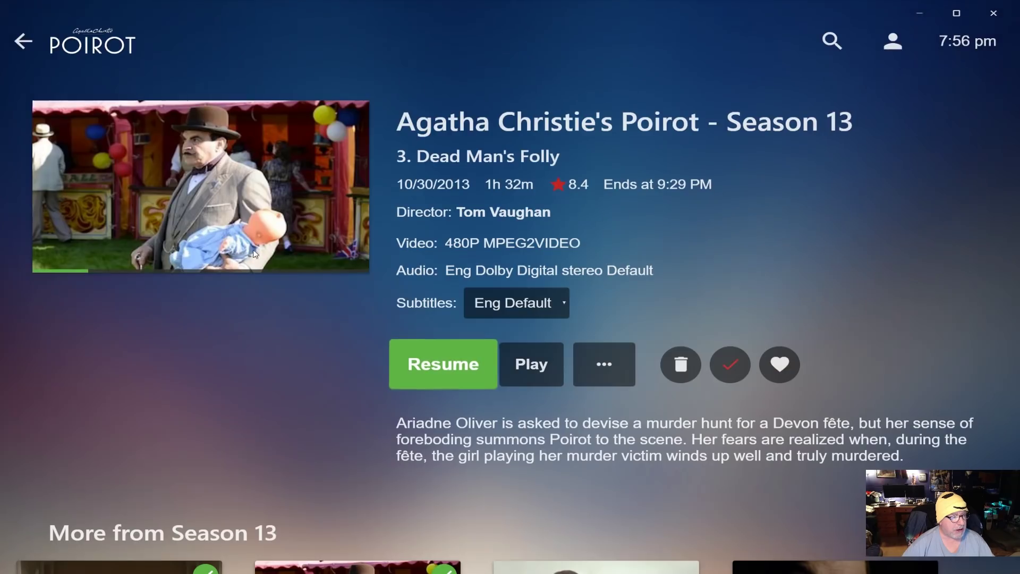
left_click(442, 375)
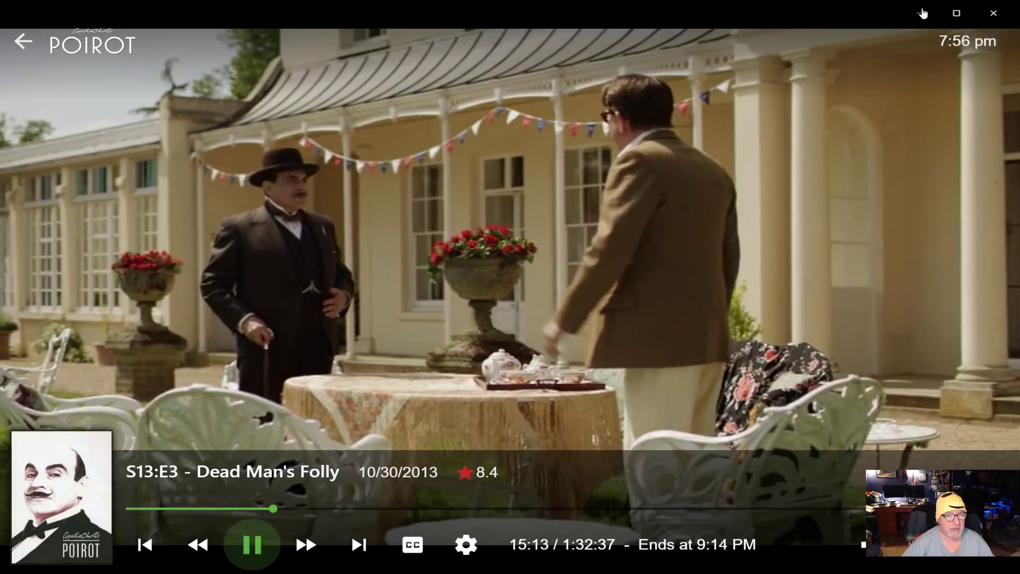
left_click(923, 13)
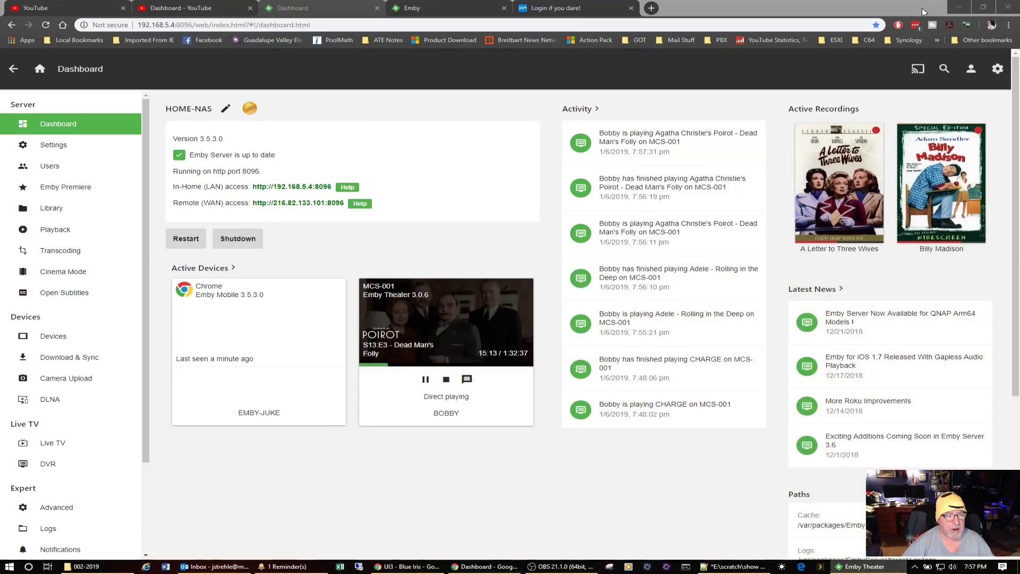
Step: Mute the playing episode in Emby Theater and return to the server dashboard to check the active devices
left_click(859, 567)
left_click(862, 544)
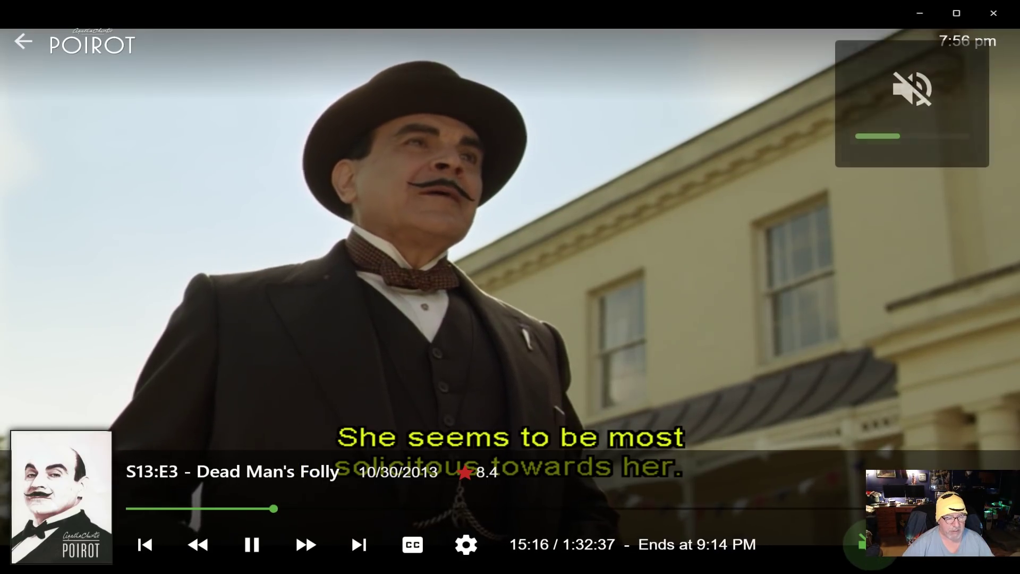
left_click(920, 14)
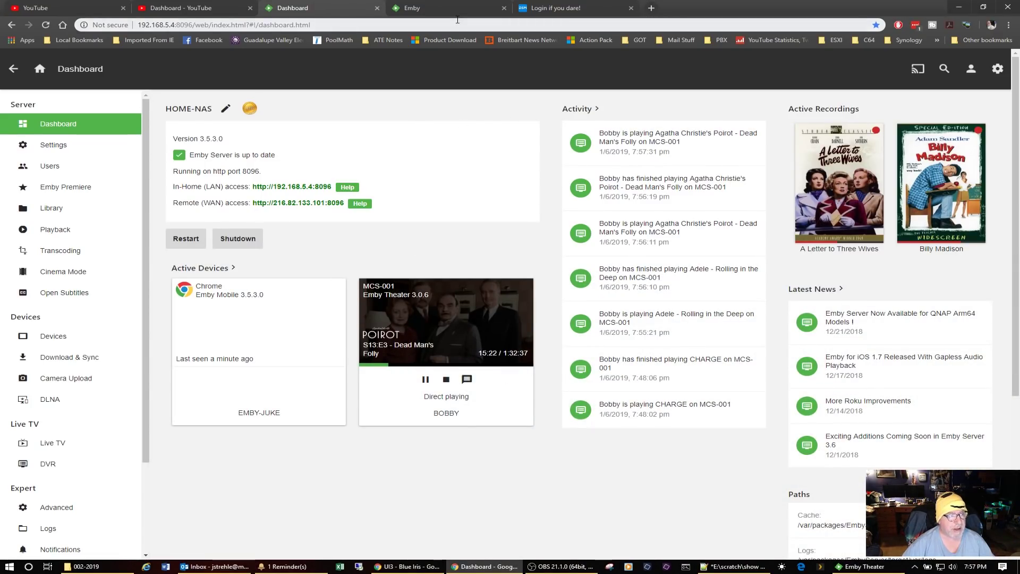
mouse_move(834, 183)
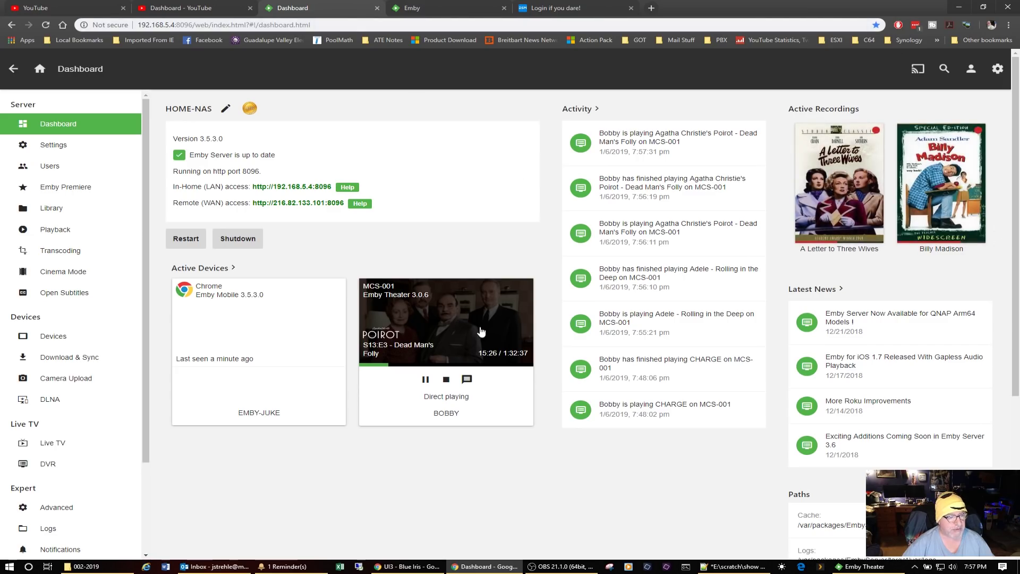
Step: Switch to the Synology NAS page, dismiss the expired-connection notice, and sign in again with the prefilled credentials
left_click(453, 12)
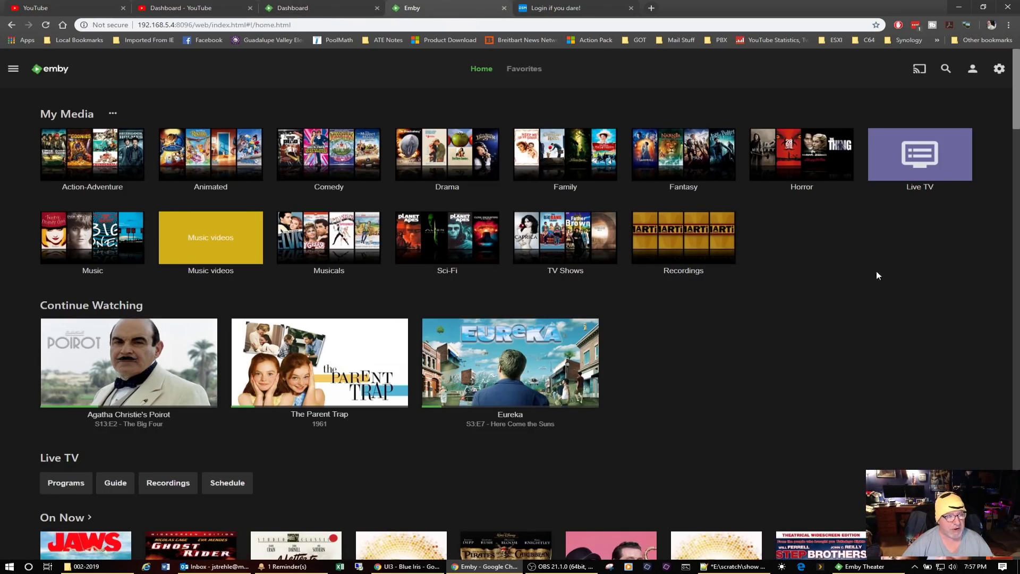
left_click(581, 7)
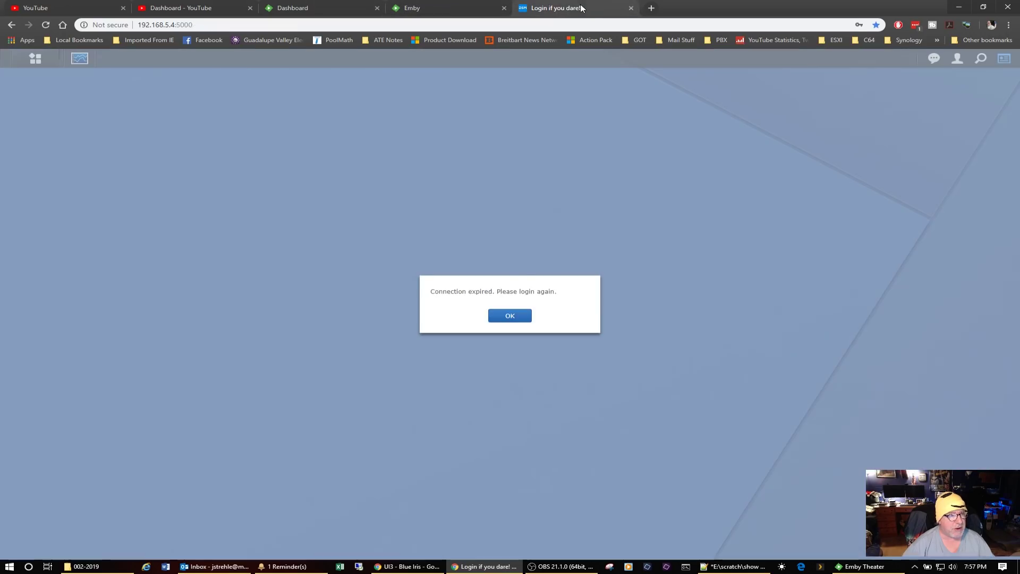
left_click(526, 316)
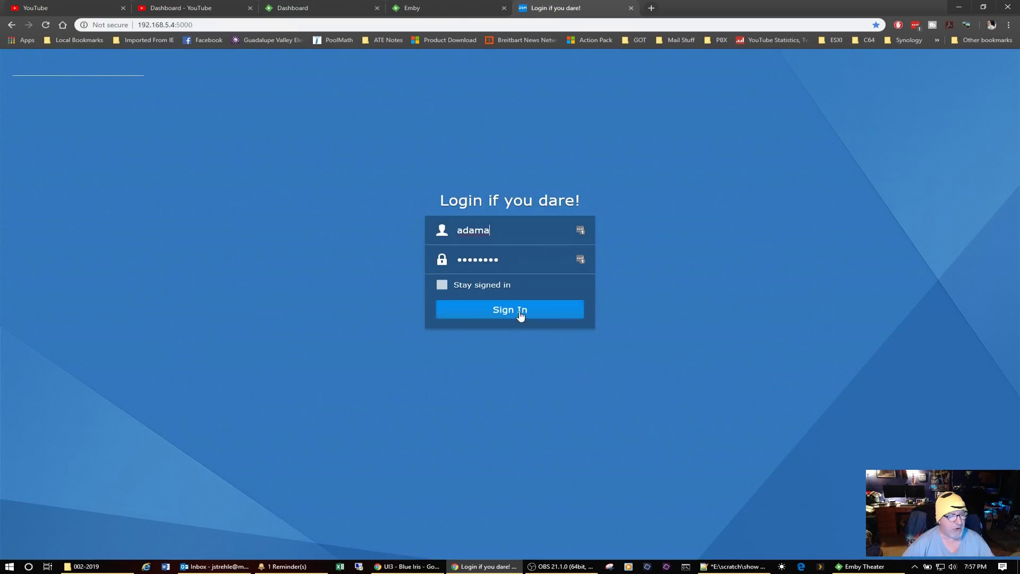
left_click(522, 315)
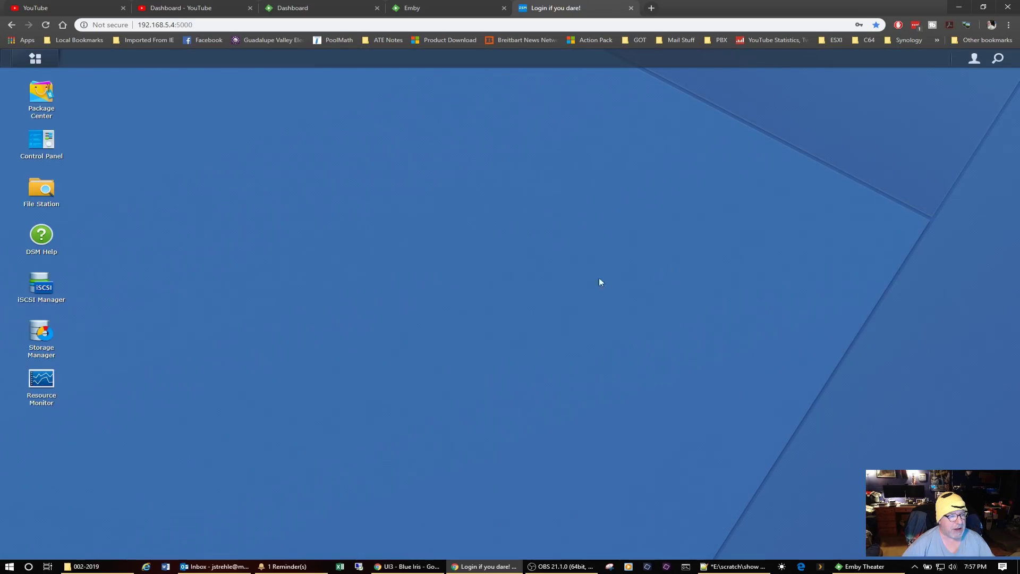
Step: Examine the services' CPU and memory use in Resource Monitor's Task Manager, and return to the Emby server dashboard
left_click(42, 378)
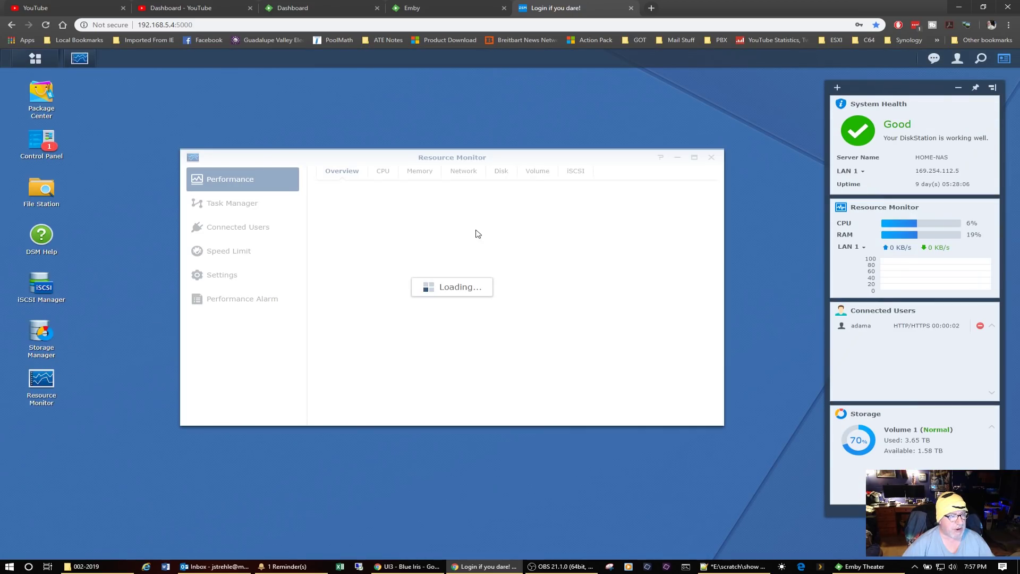
left_click(229, 207)
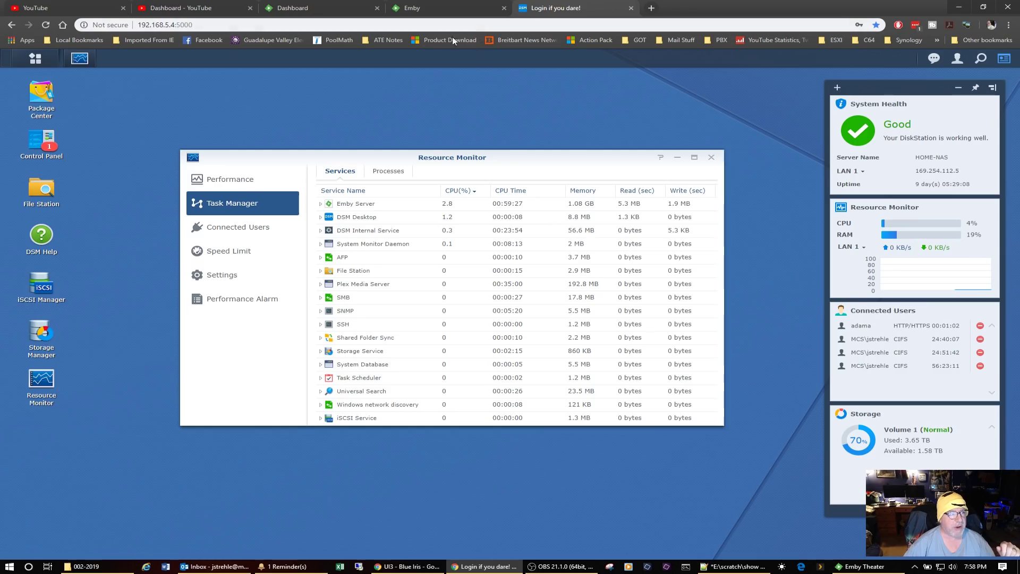
left_click(348, 9)
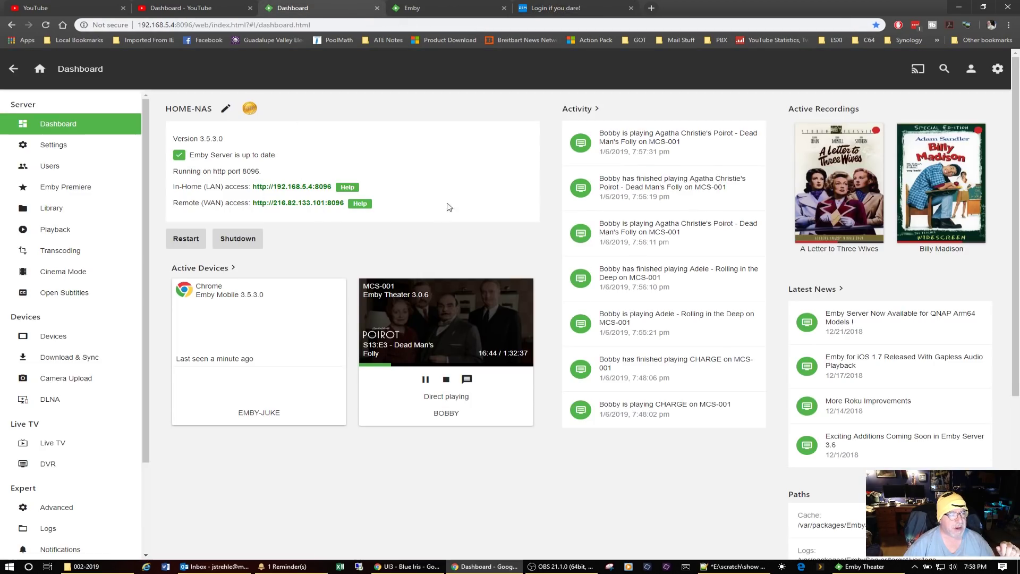